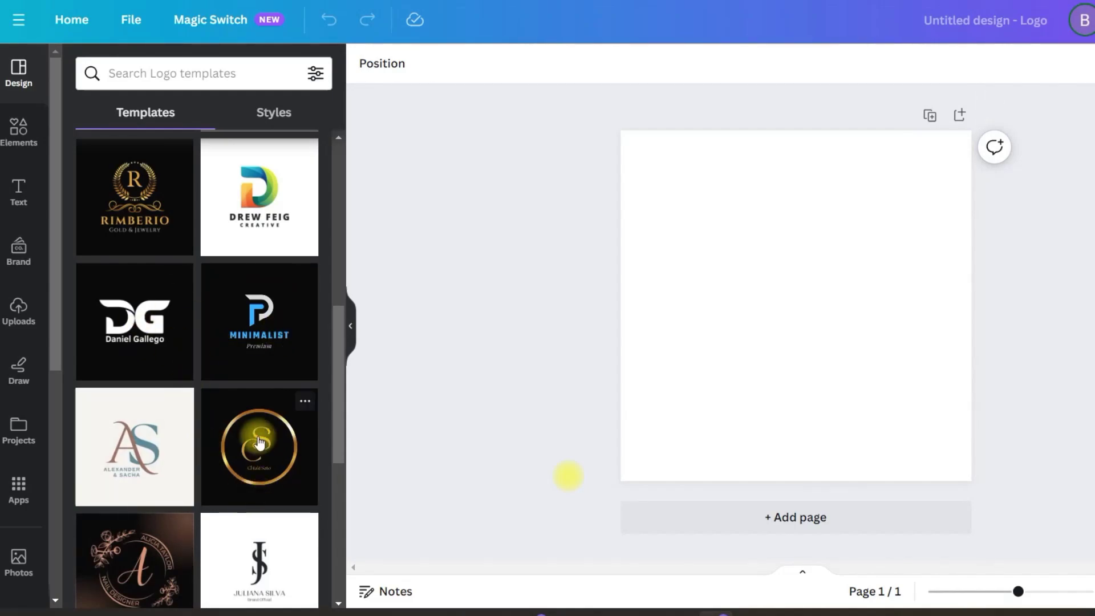
Add a heading to the blank logo canvas and set its text to "RM"
scroll(256, 441, up, 5)
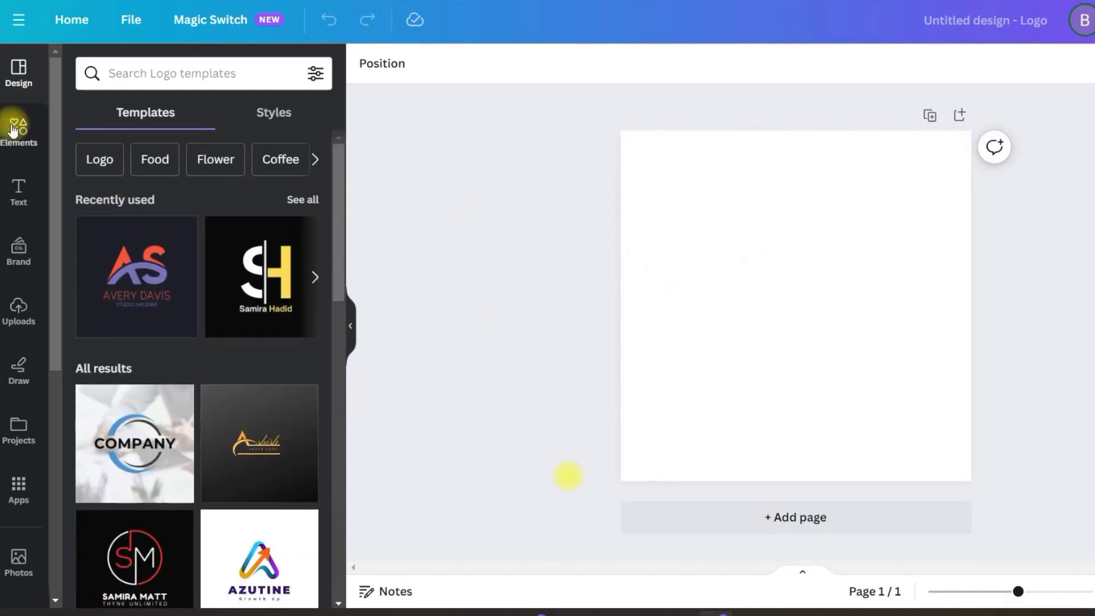
click(19, 192)
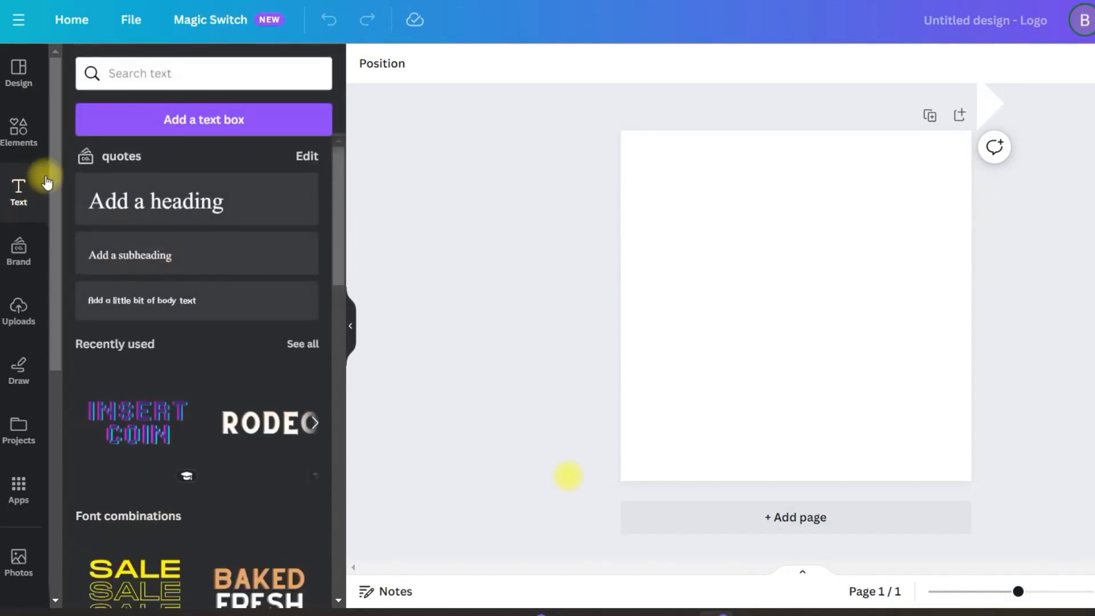
click(190, 203)
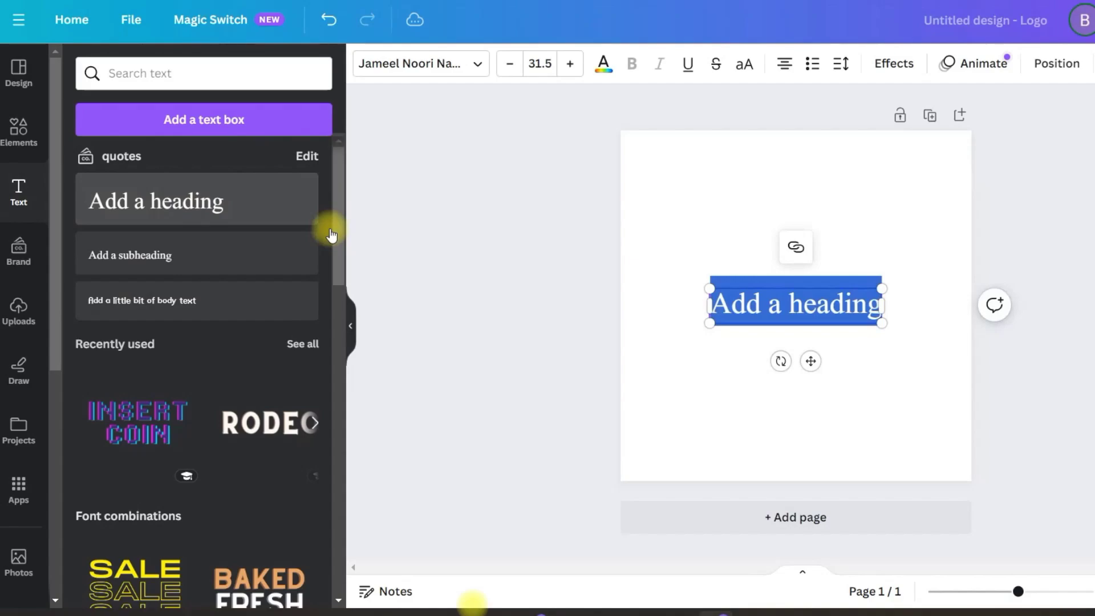
text(R)
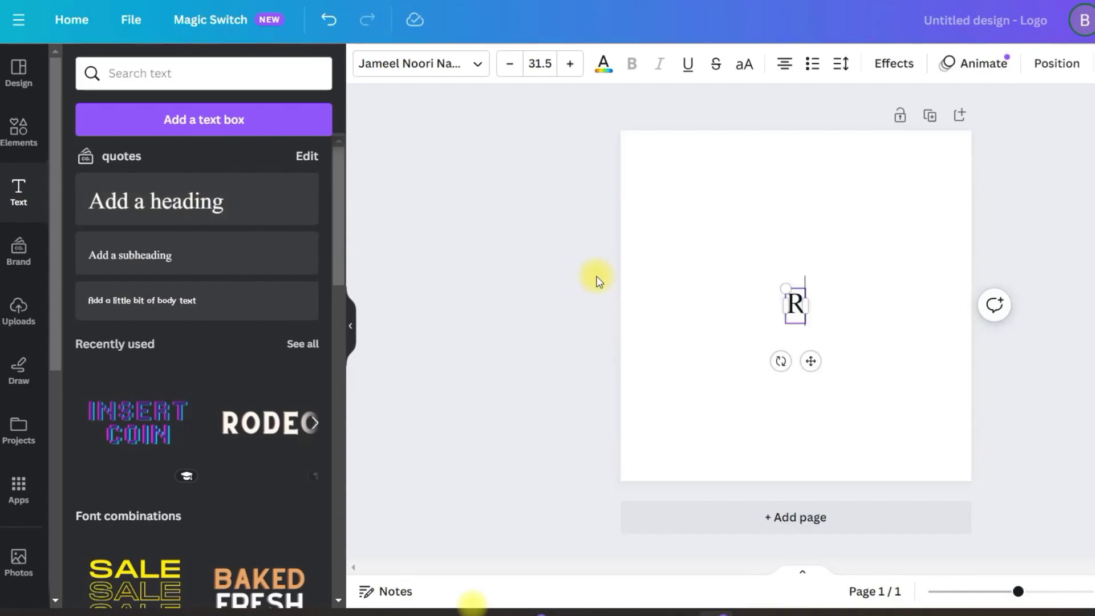
text(M)
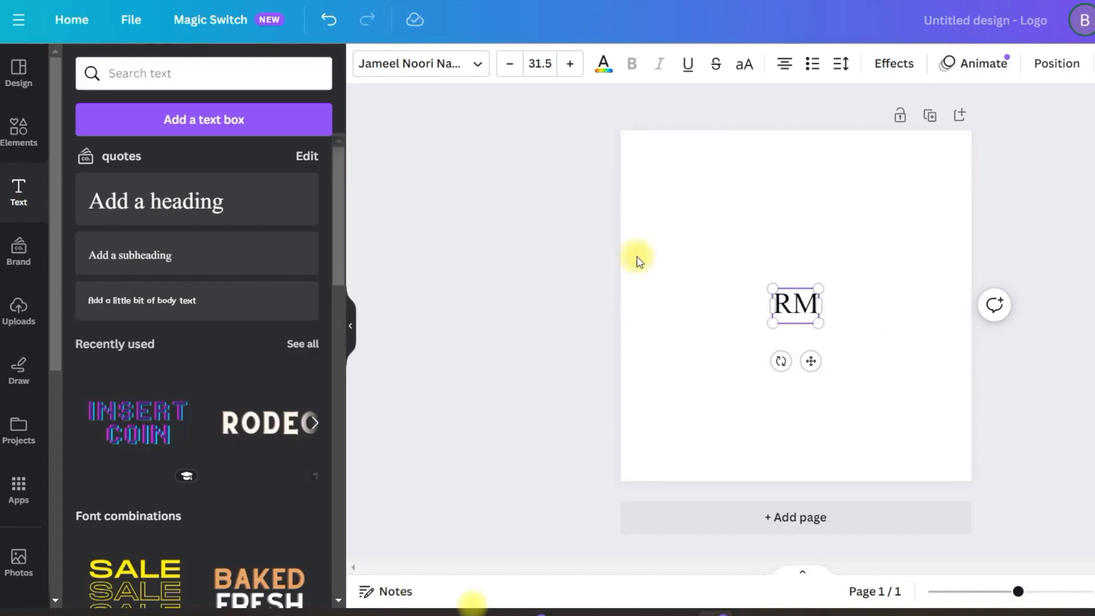
Enlarge the RM heading to font size 223 so it spans nearly the full canvas width
drag(772, 289, 661, 157)
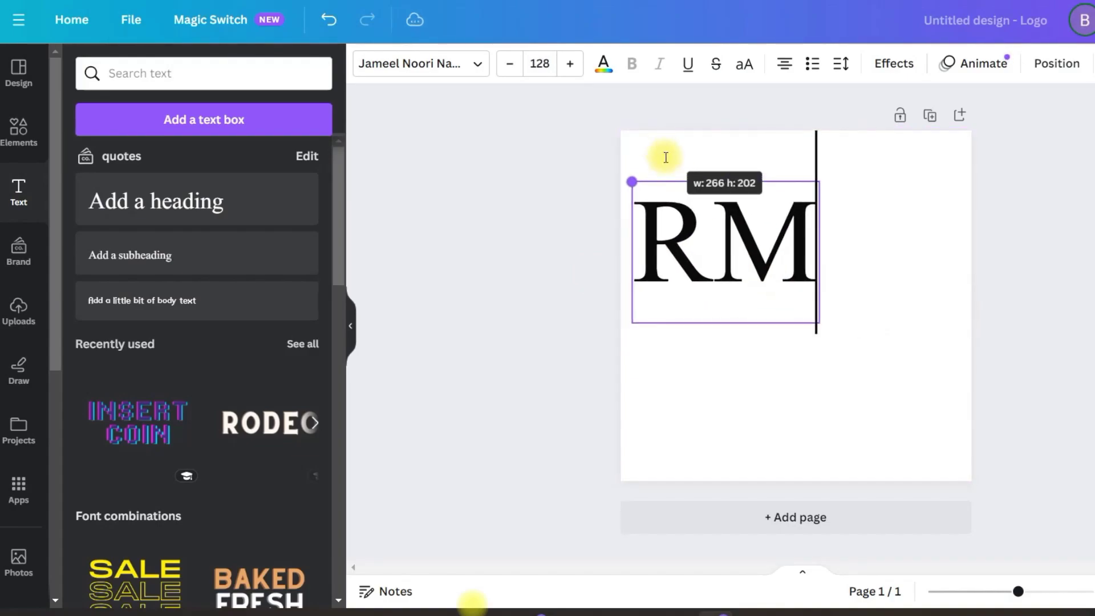
drag(822, 325, 911, 395)
click(812, 311)
drag(818, 320, 845, 311)
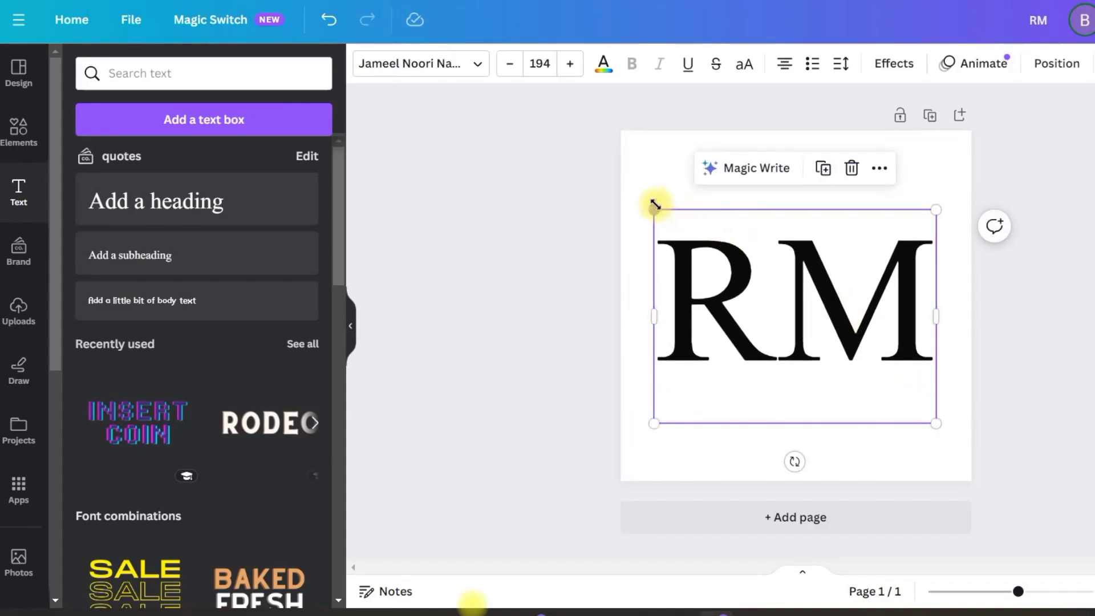
drag(655, 204, 637, 191)
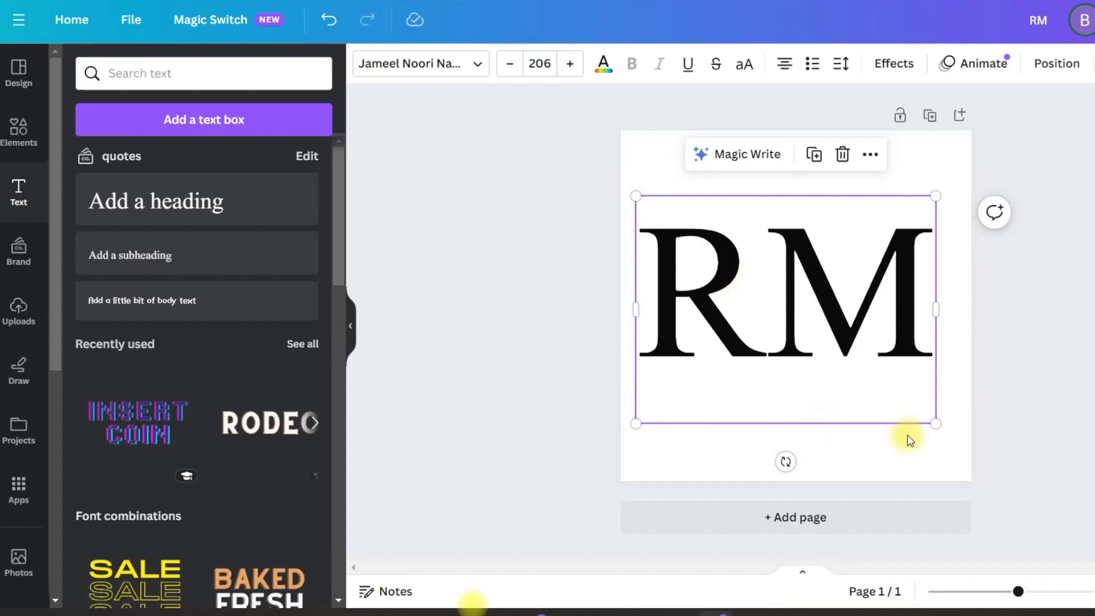
drag(935, 423, 963, 443)
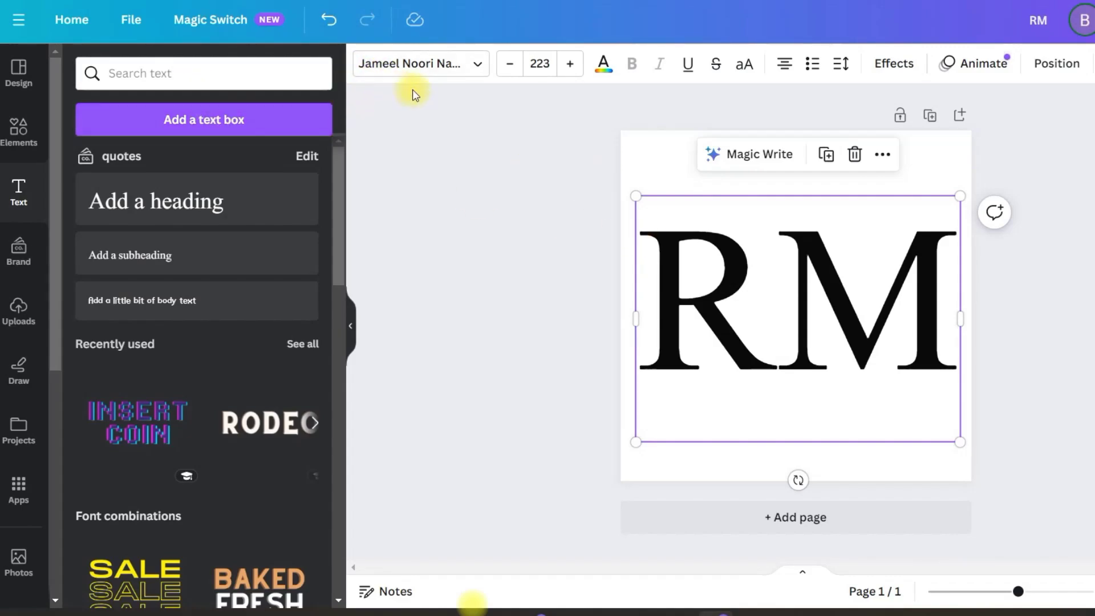
Change the RM heading's font to Archivo Black
click(410, 67)
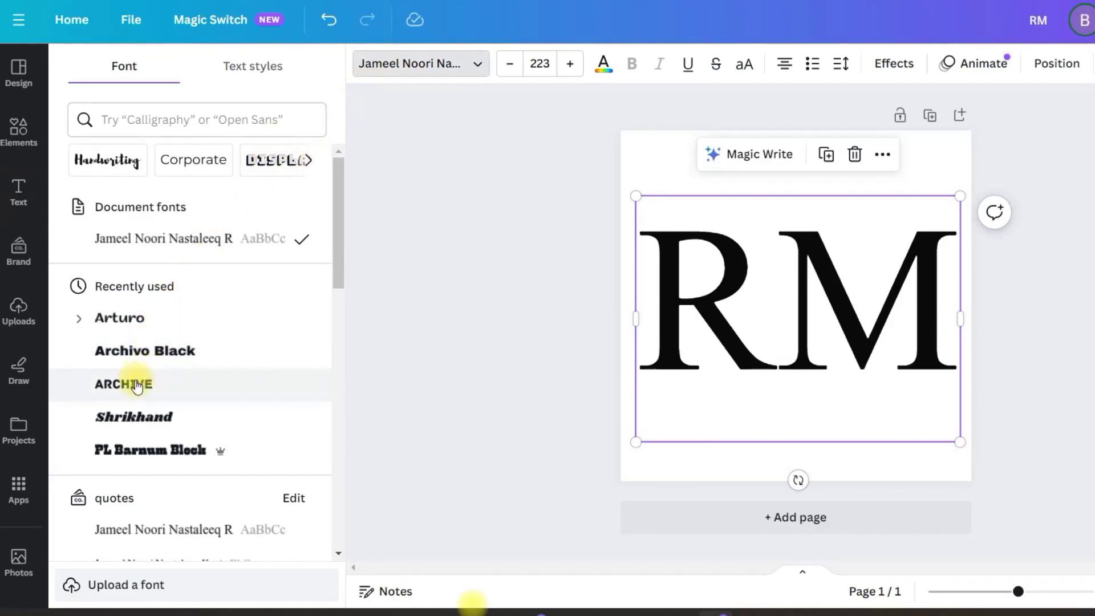
click(137, 385)
click(144, 350)
scroll(337, 337, down, 2)
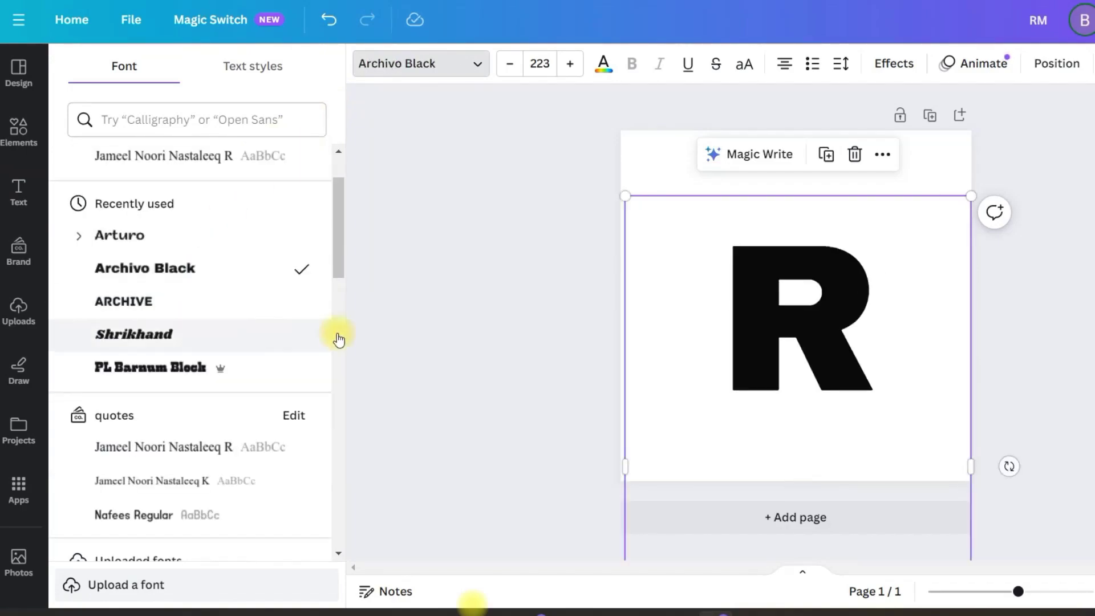
Resize the RM heading to font size 208 with both letters on one line, and centre it on the canvas
drag(625, 192, 569, 160)
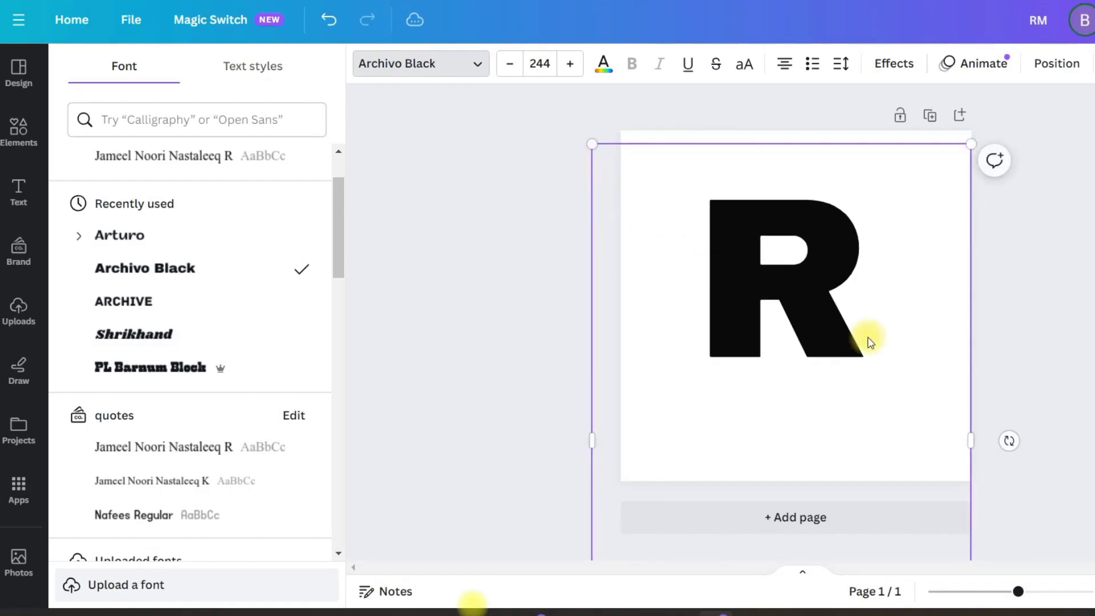
drag(973, 440, 1013, 422)
drag(593, 412, 623, 397)
drag(831, 334, 808, 346)
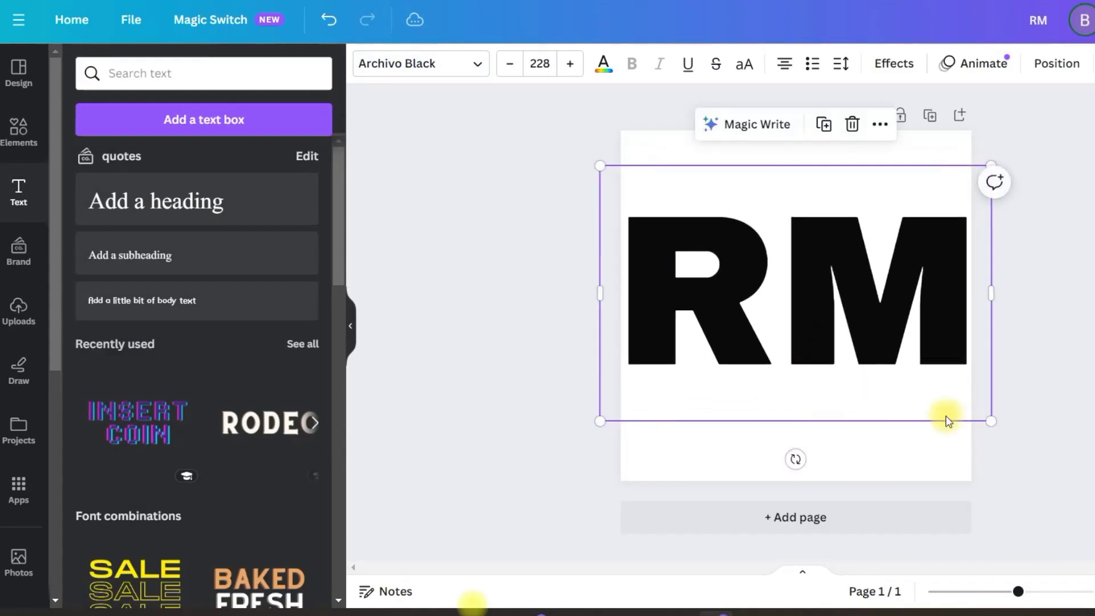
drag(991, 420, 957, 394)
drag(830, 303, 850, 325)
click(464, 279)
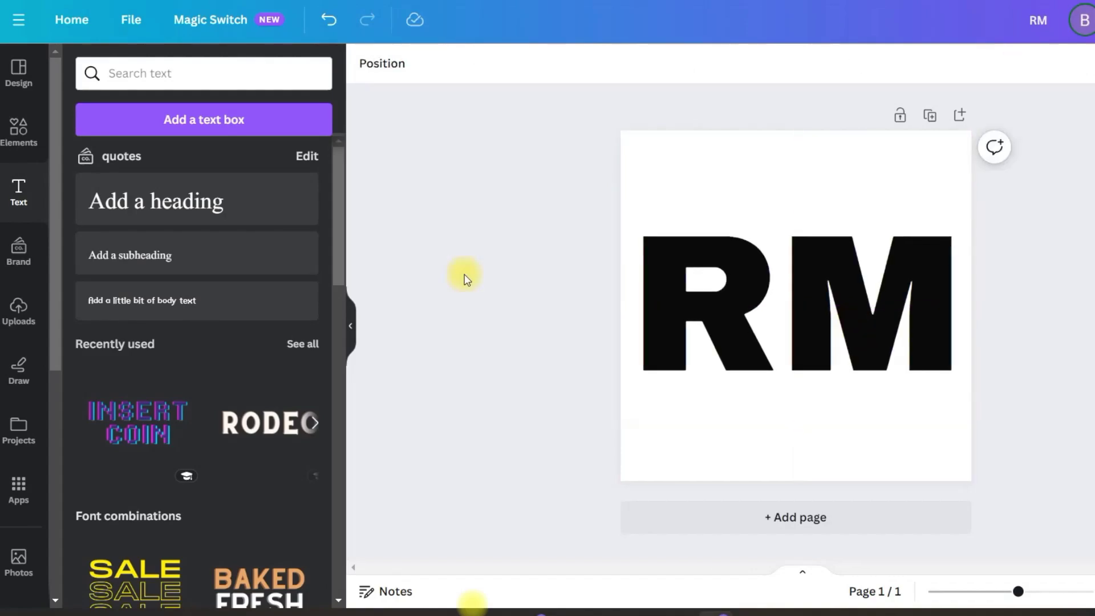
Search the elements for "line" and show all matching graphics
click(12, 131)
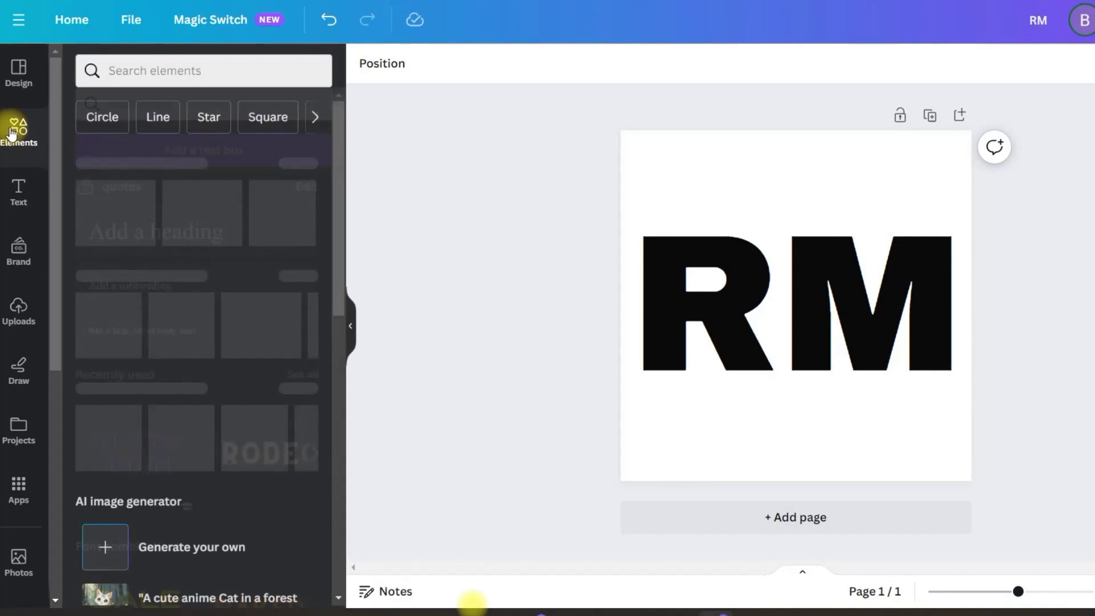
click(145, 61)
text(line)
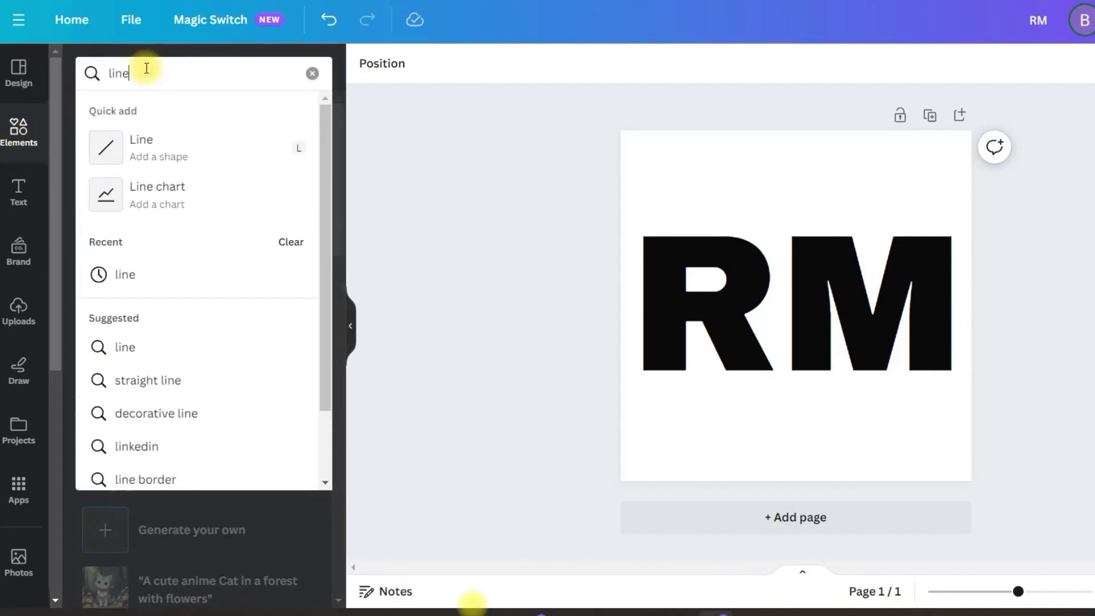
key(Return)
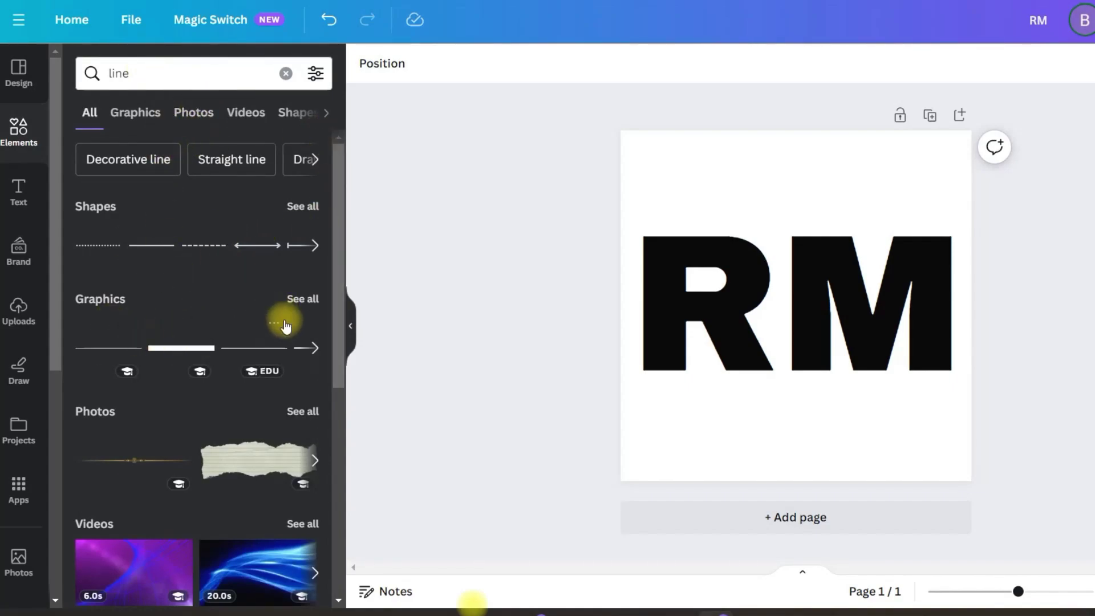
click(298, 297)
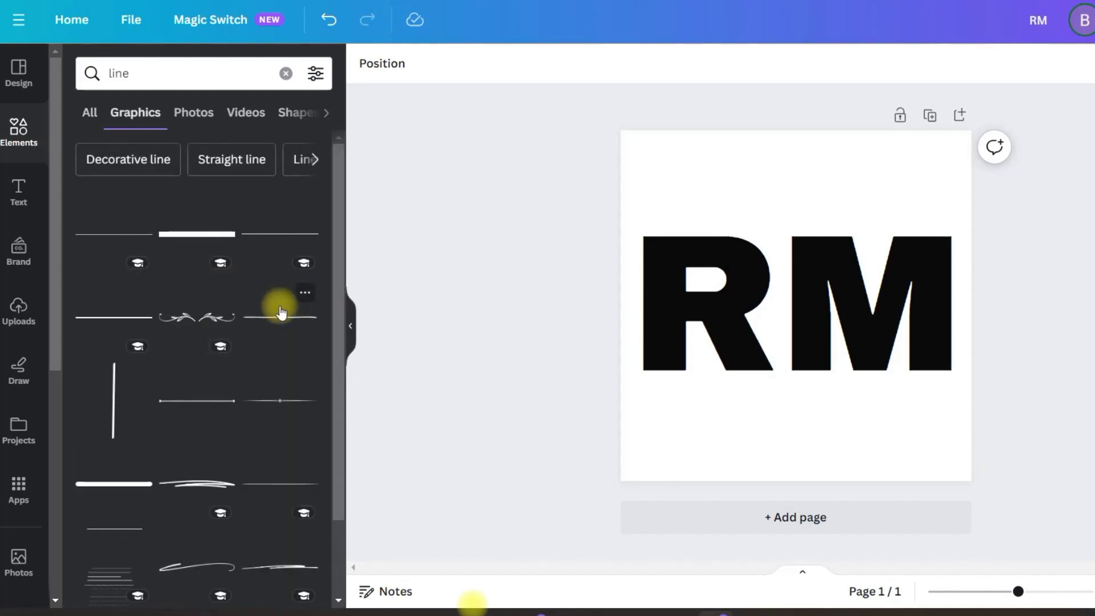
Add a thin, straight line graphic from the results to the canvas
scroll(255, 312, down, 3)
scroll(255, 312, down, 4)
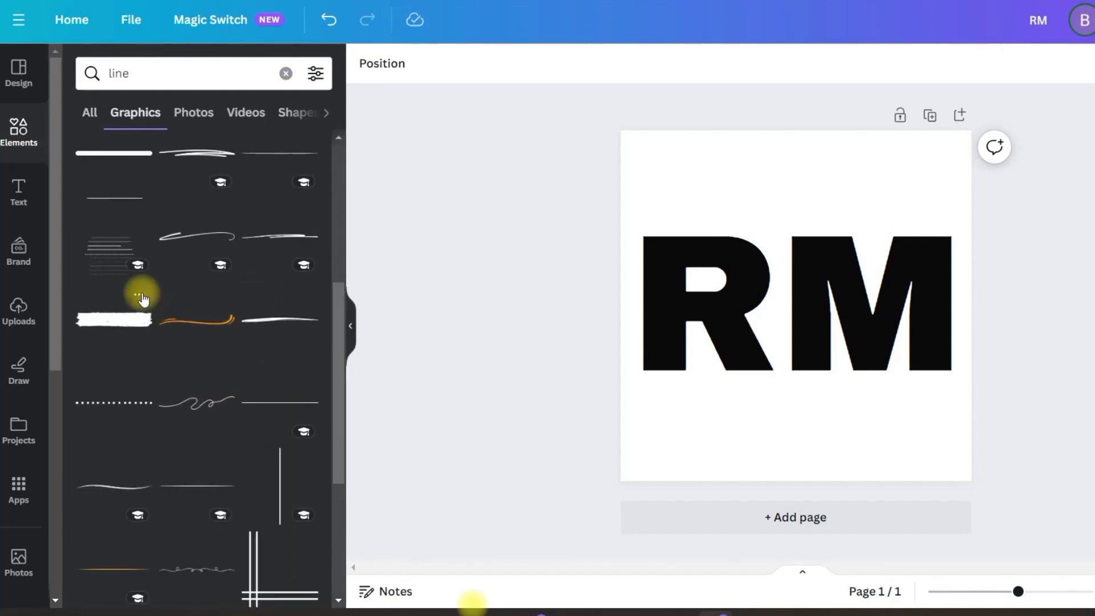
scroll(146, 293, down, 5)
scroll(277, 277, up, 10)
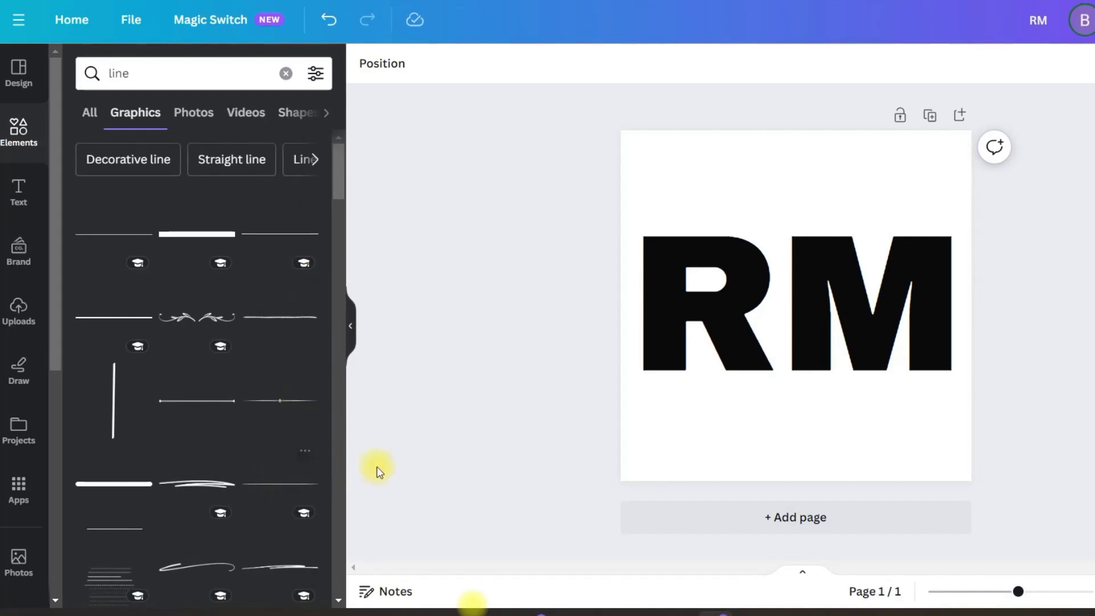
click(278, 482)
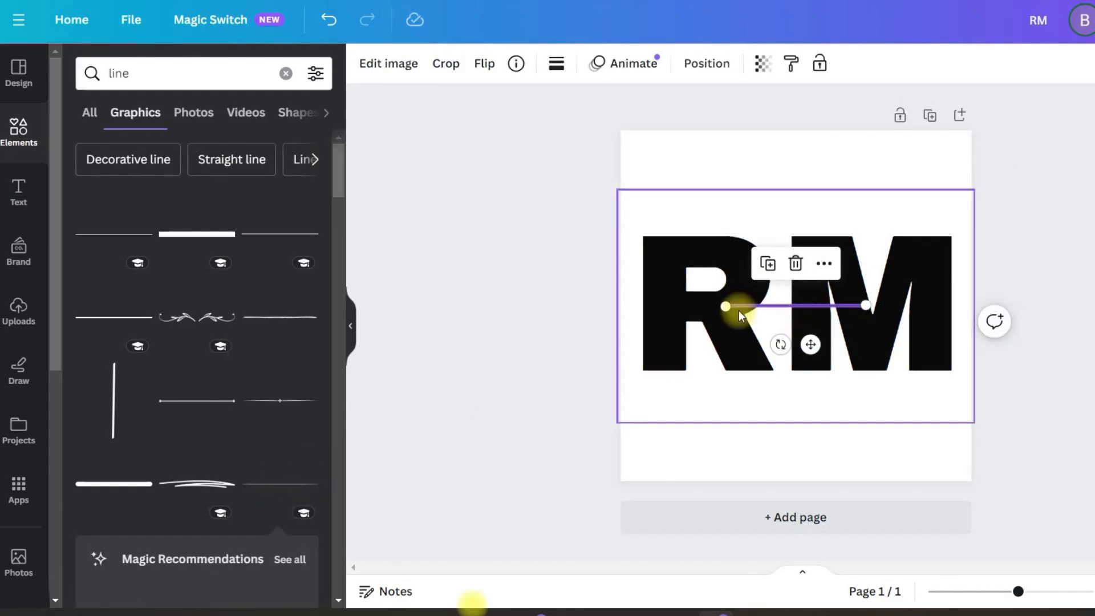
Lengthen the line to nearly the canvas width and place it horizontally beneath the RM letters
drag(725, 304, 706, 455)
click(725, 416)
click(745, 369)
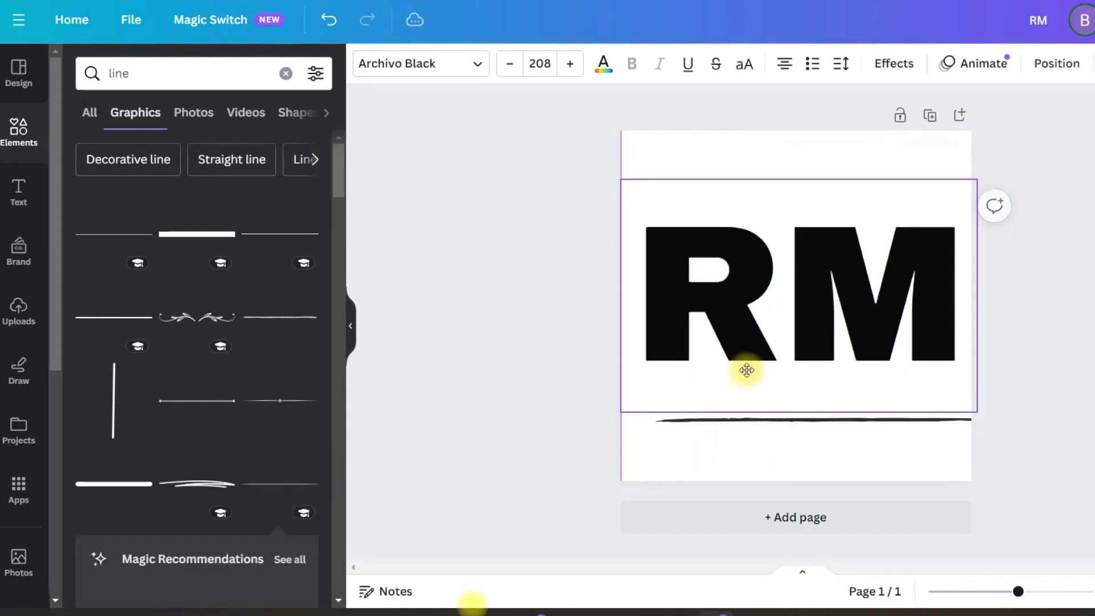
drag(747, 421, 740, 454)
drag(751, 310, 752, 325)
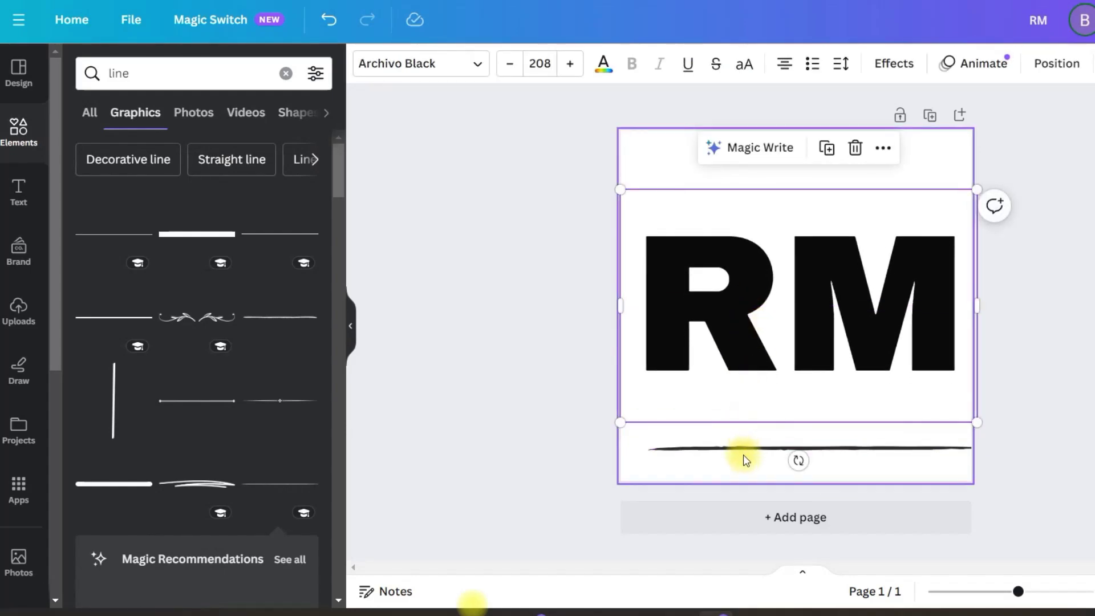
Rotate the line and lay it diagonally across the RM letters, sloping down from R to M
click(774, 466)
click(792, 448)
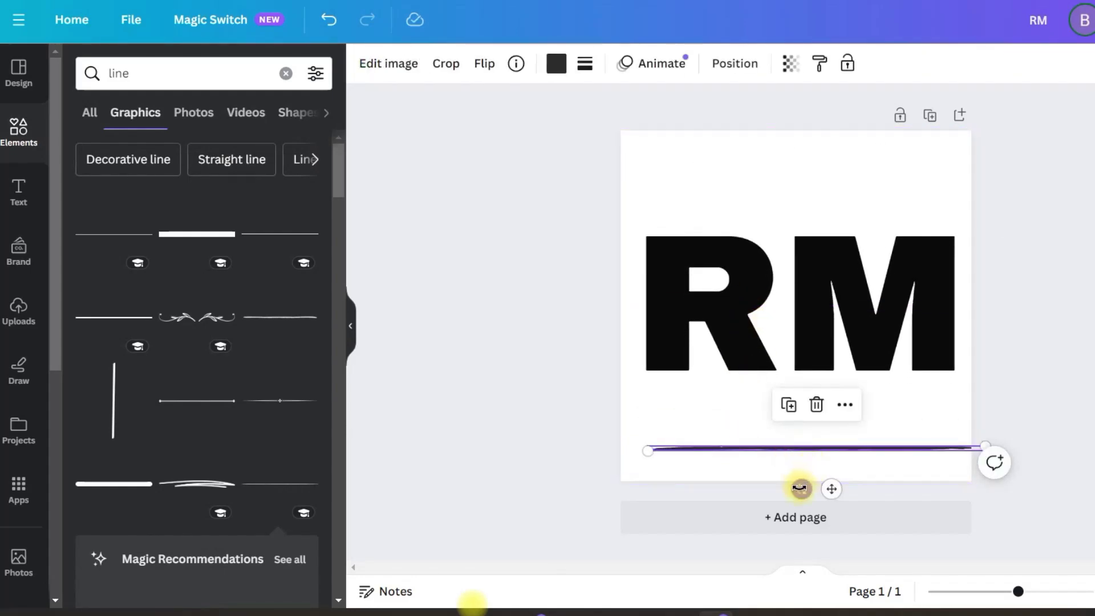
drag(804, 484, 776, 485)
drag(828, 454, 787, 313)
drag(923, 385, 953, 396)
Reduce the RM heading to font size 190 and centre it on the canvas under the diagonal line
click(888, 350)
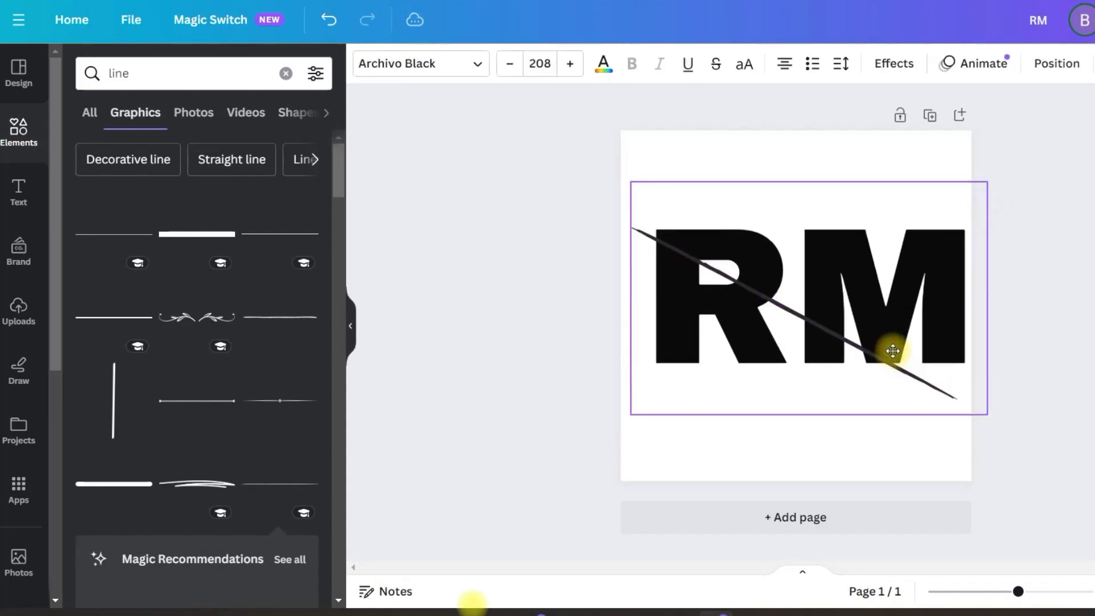
drag(888, 351, 883, 362)
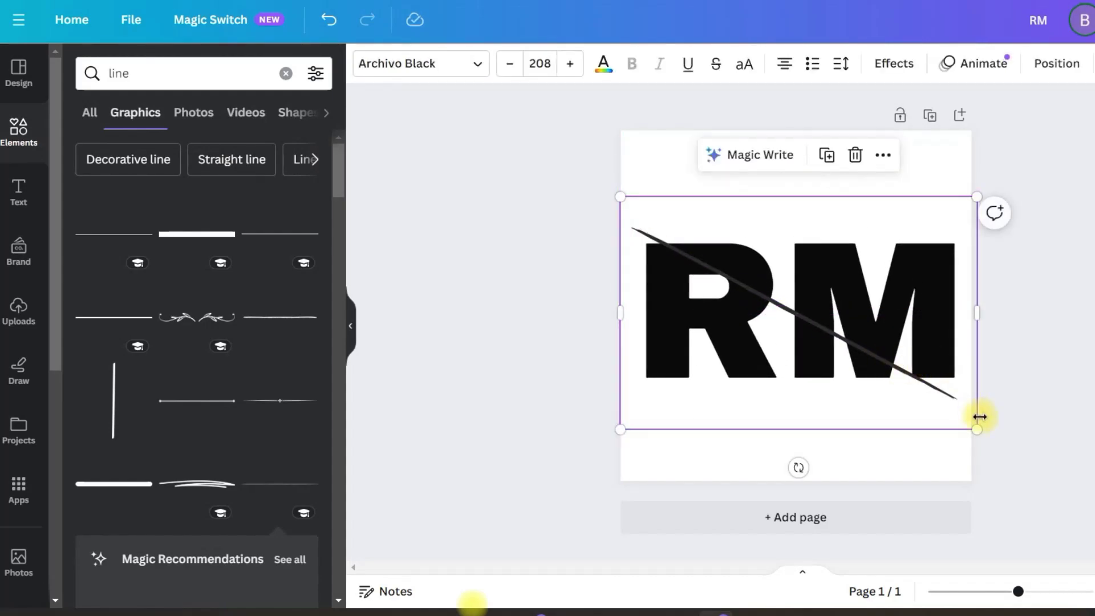
drag(980, 194, 953, 224)
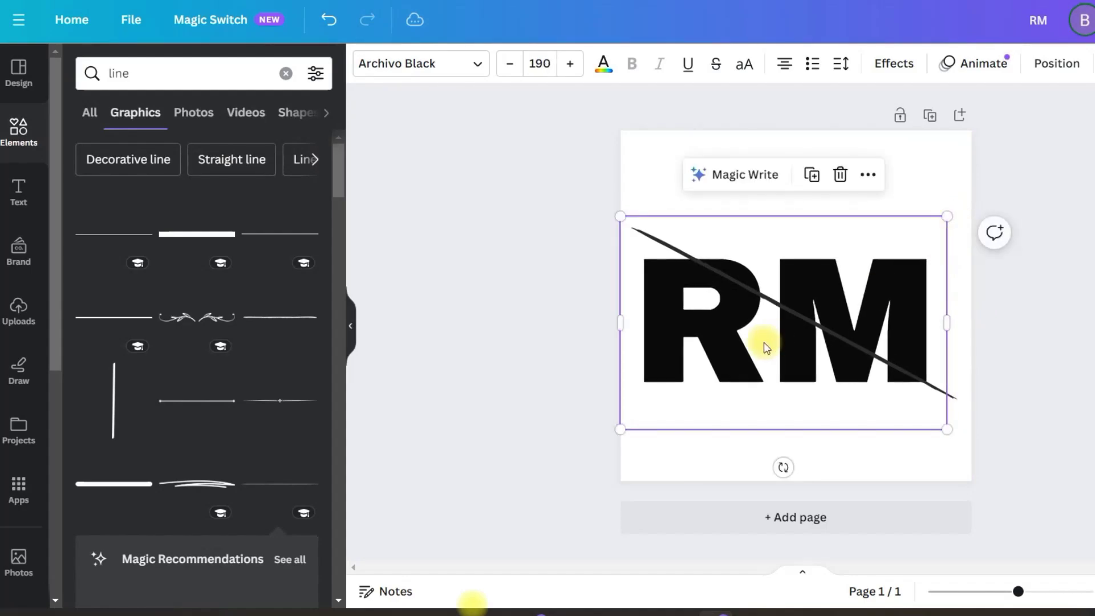
mouse_move(765, 344)
mouse_down()
mouse_move(758, 335)
mouse_move(755, 350)
mouse_up()
click(569, 237)
Flatten the diagonal line's slope and stretch it to about 531 wide, reaching beyond both letters
click(810, 321)
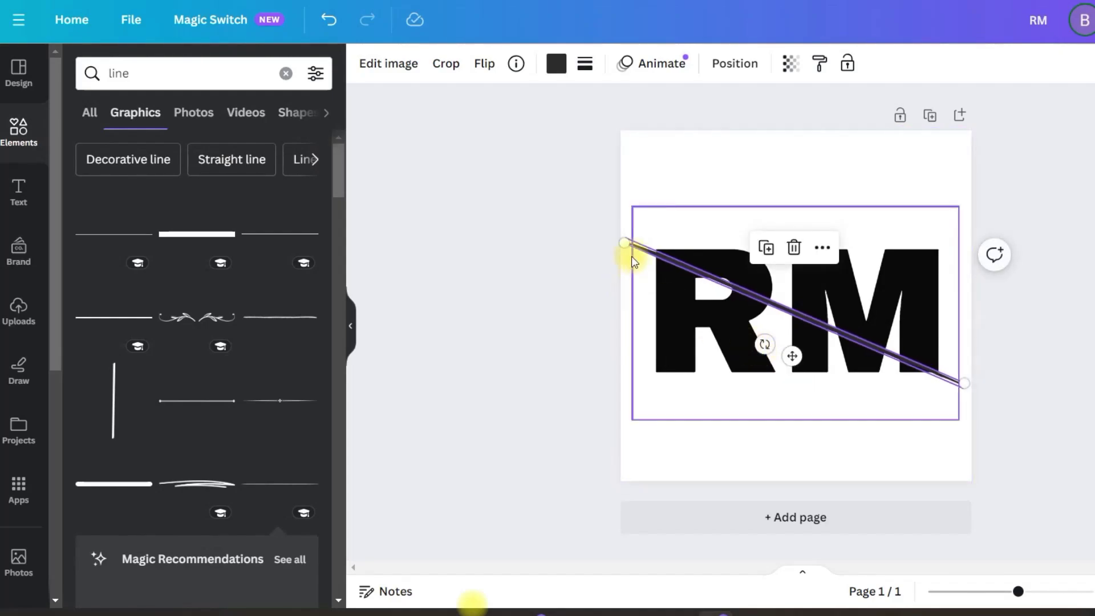
click(545, 231)
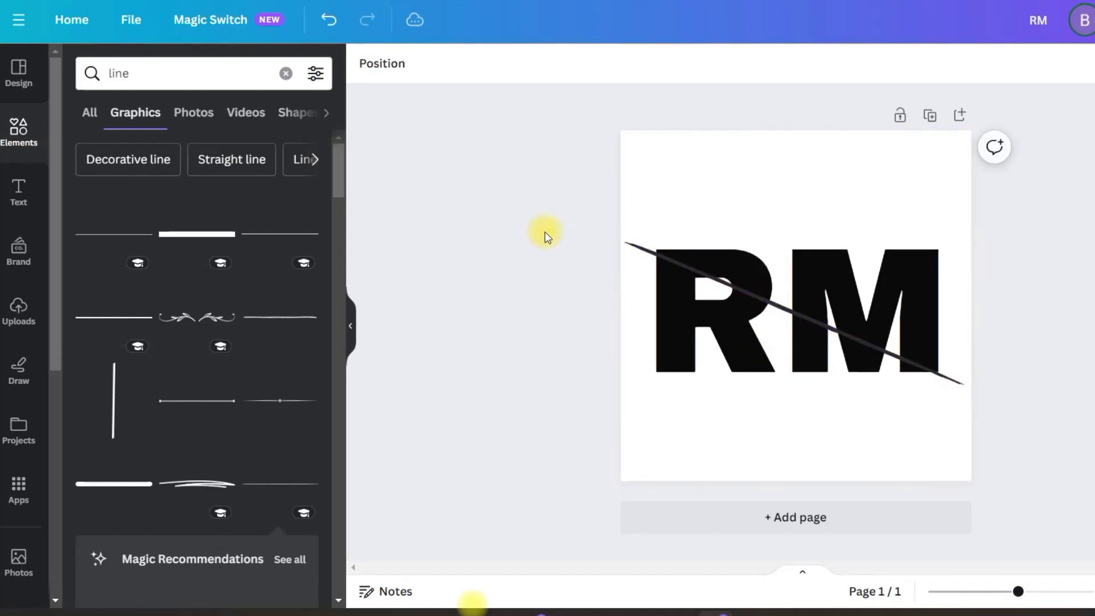
click(796, 300)
click(559, 286)
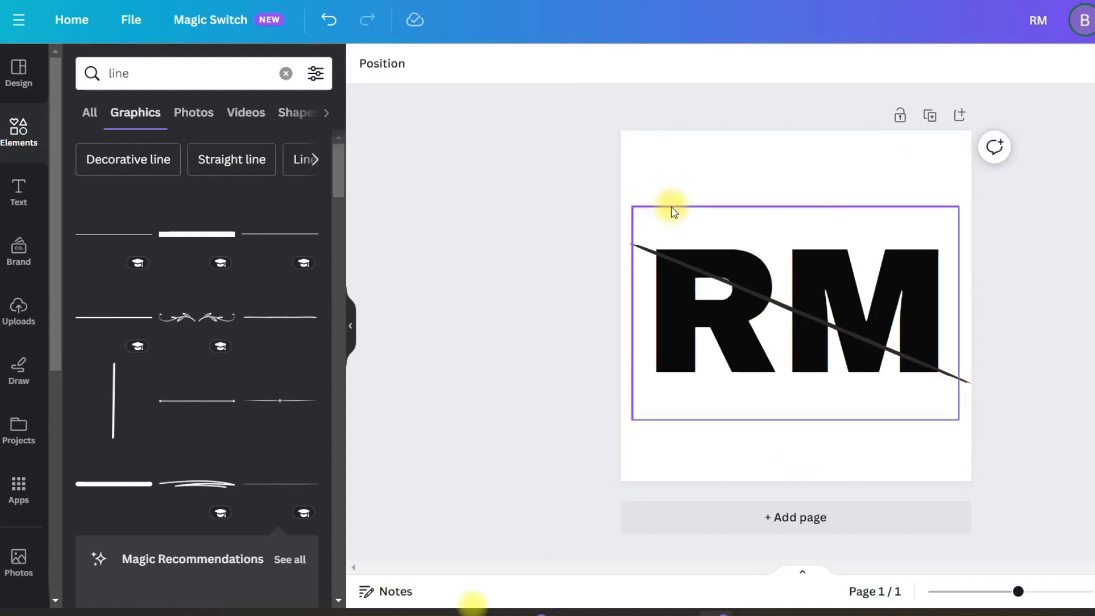
click(709, 279)
click(630, 243)
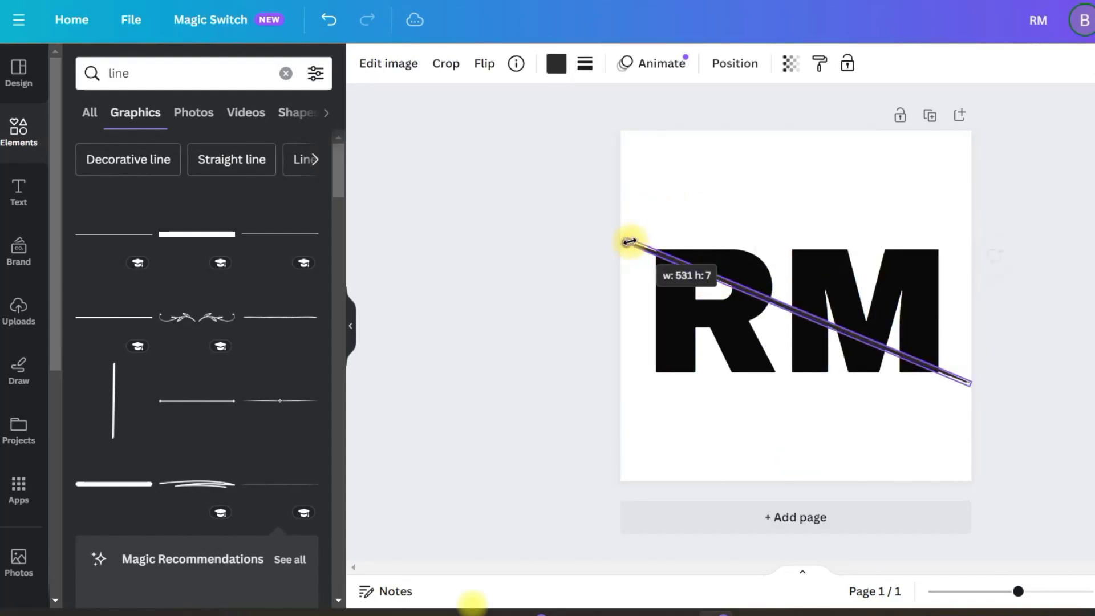
Recolour the diagonal line black to match the RM letters
click(559, 64)
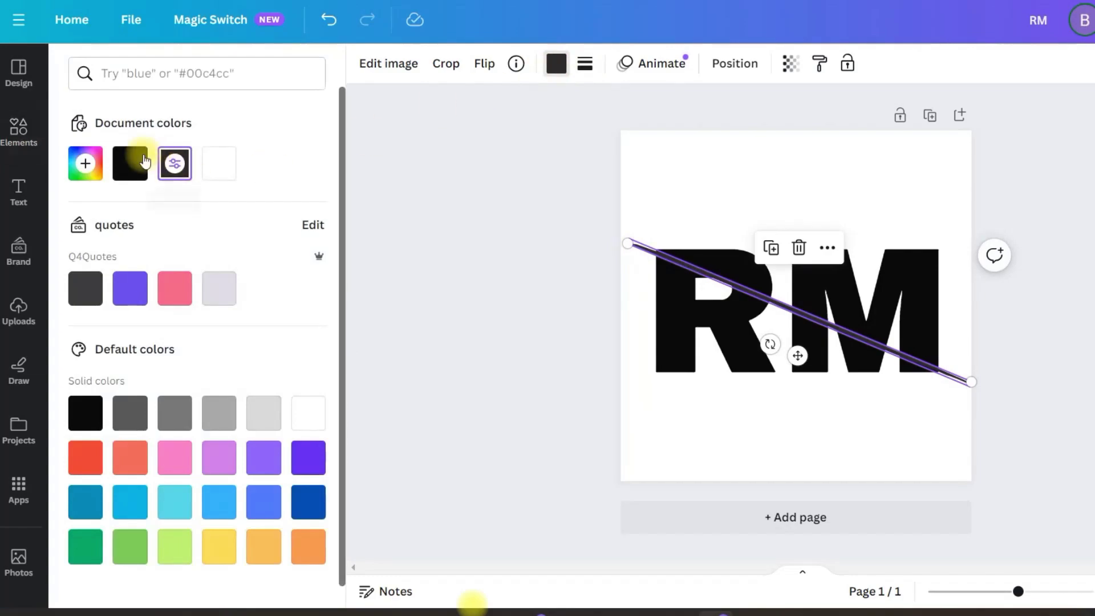
click(174, 163)
click(623, 208)
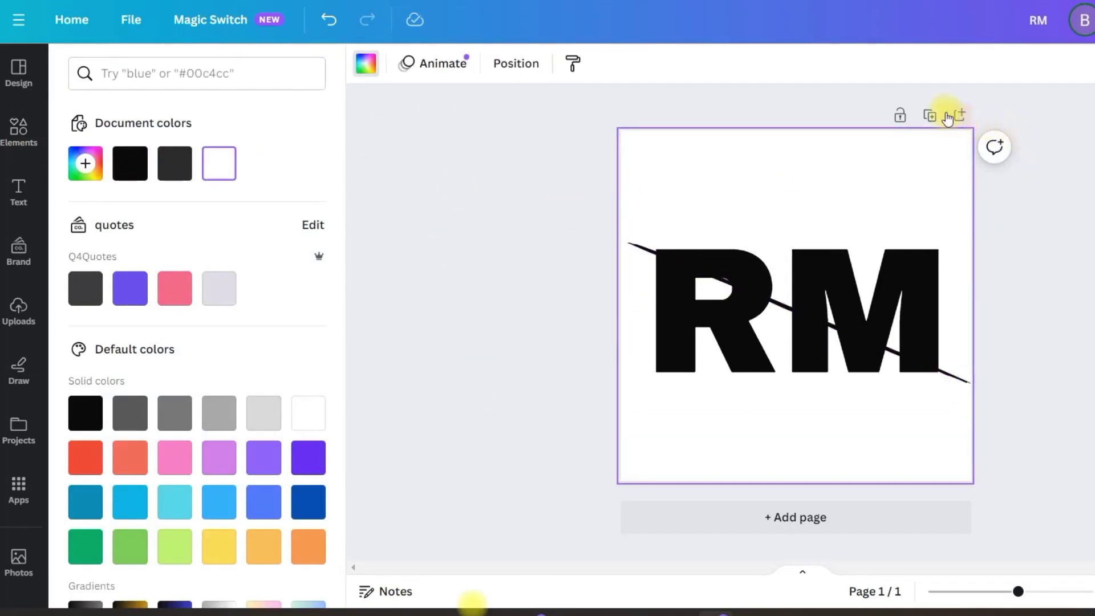
key(ctrl+z)
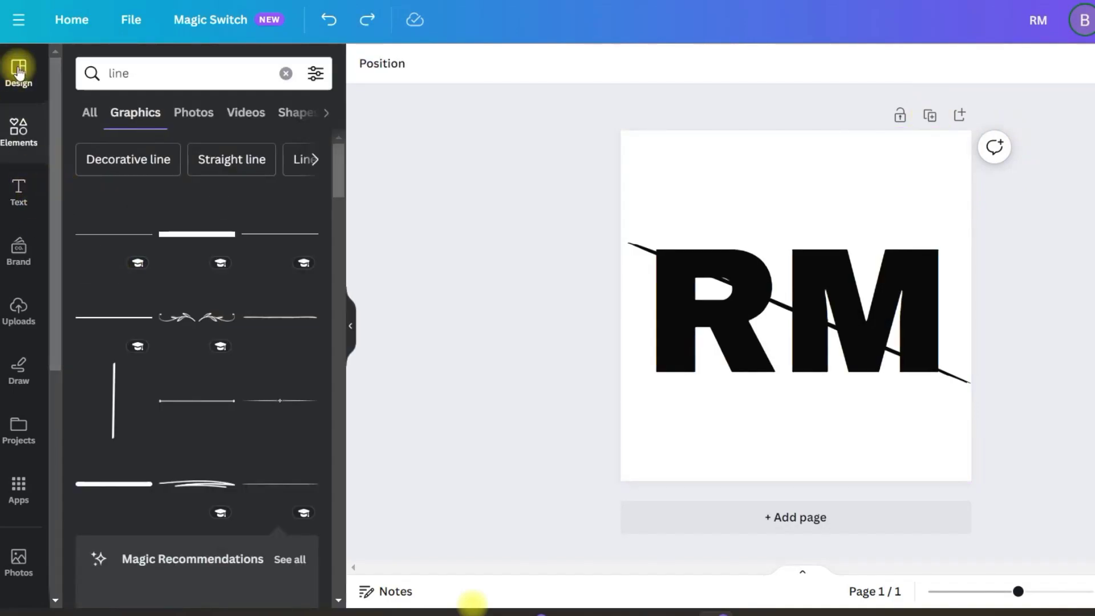
Add a square shape, enlarge and tilt it, and place it over the upper part of the RM letters
click(285, 74)
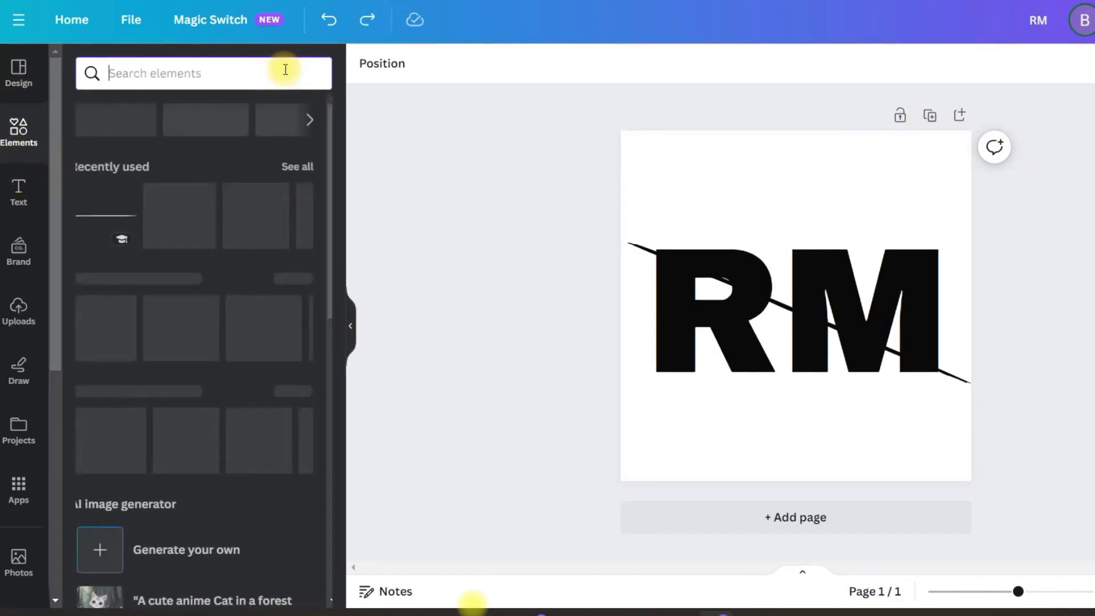
click(103, 313)
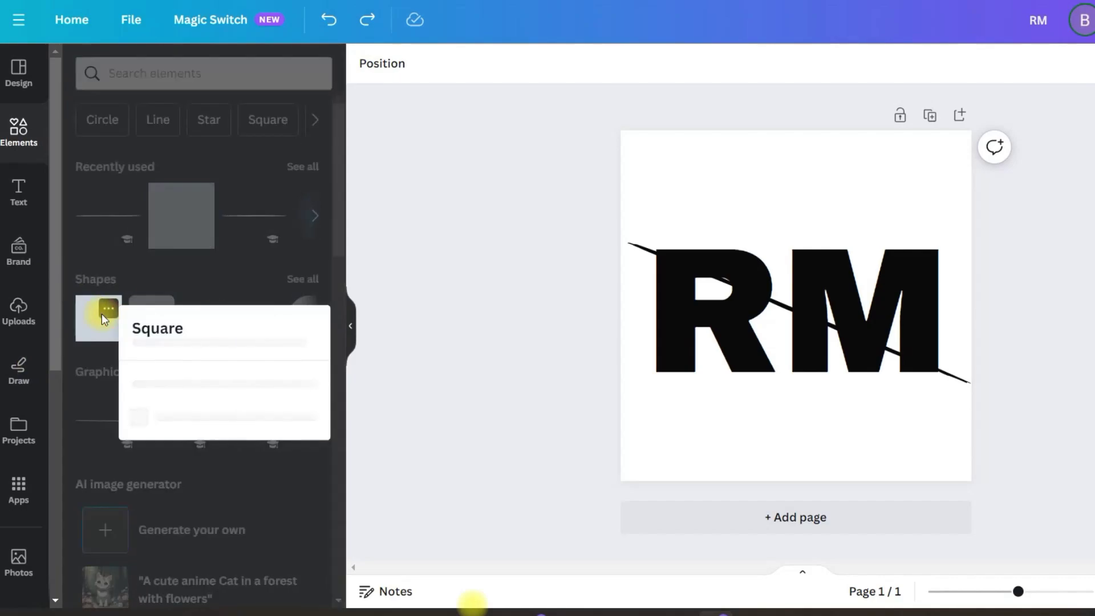
click(103, 313)
click(95, 327)
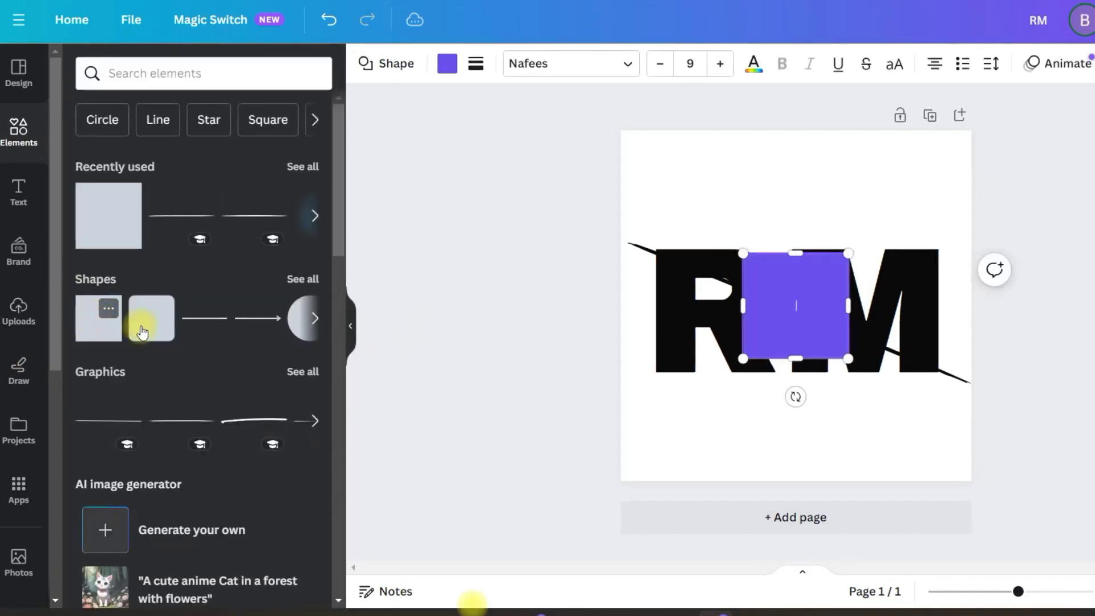
drag(789, 328, 1030, 386)
drag(823, 421, 753, 415)
drag(813, 309, 830, 239)
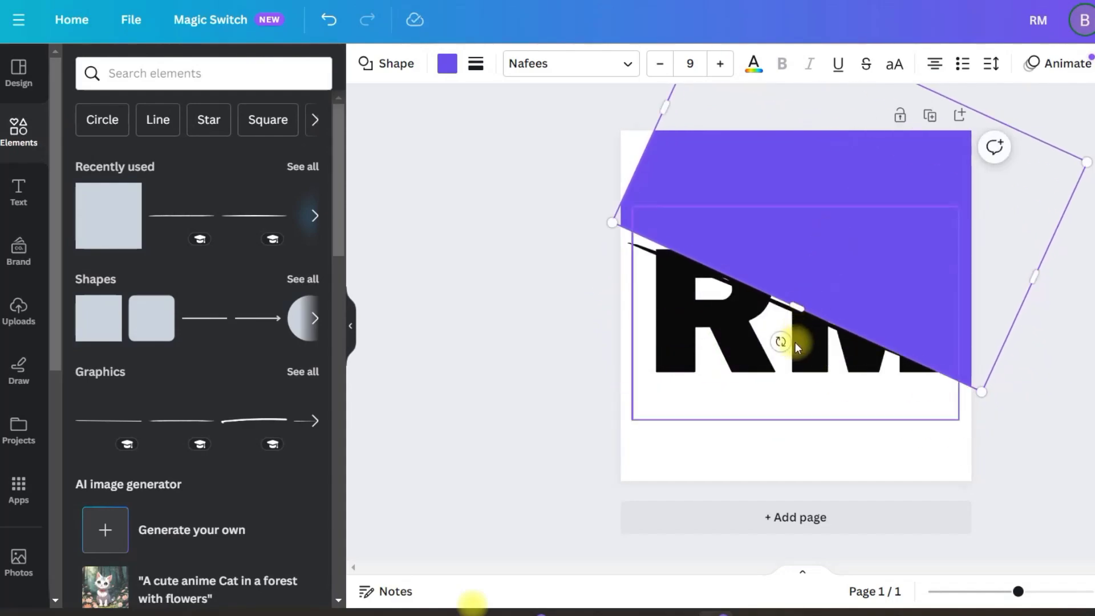
Fine-tune the square's rotation and position so its lower edge runs along the diagonal line
drag(788, 342, 790, 341)
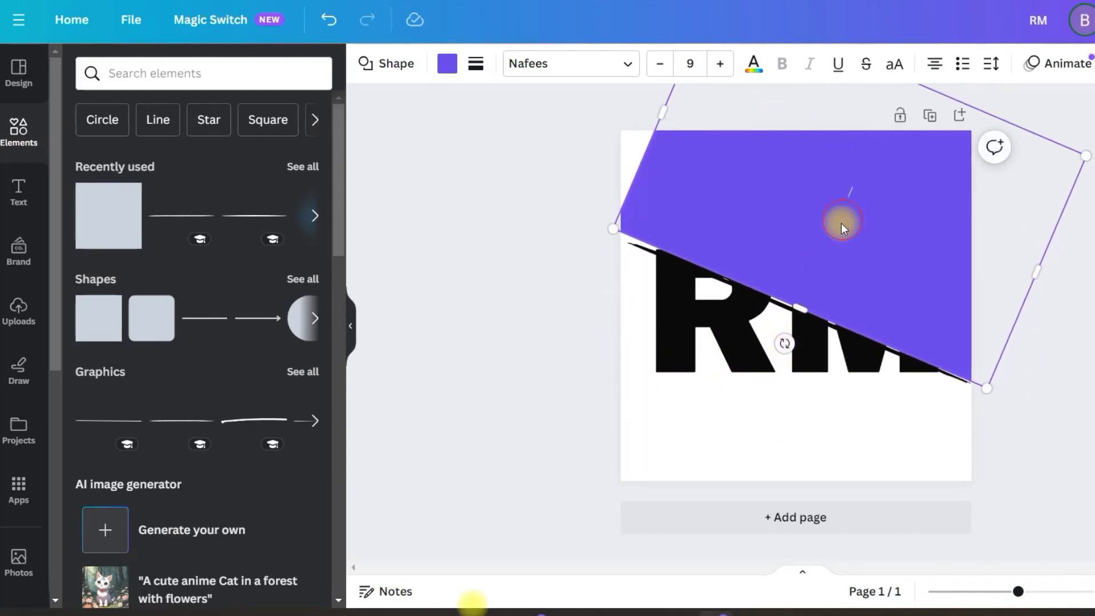
drag(840, 223, 842, 222)
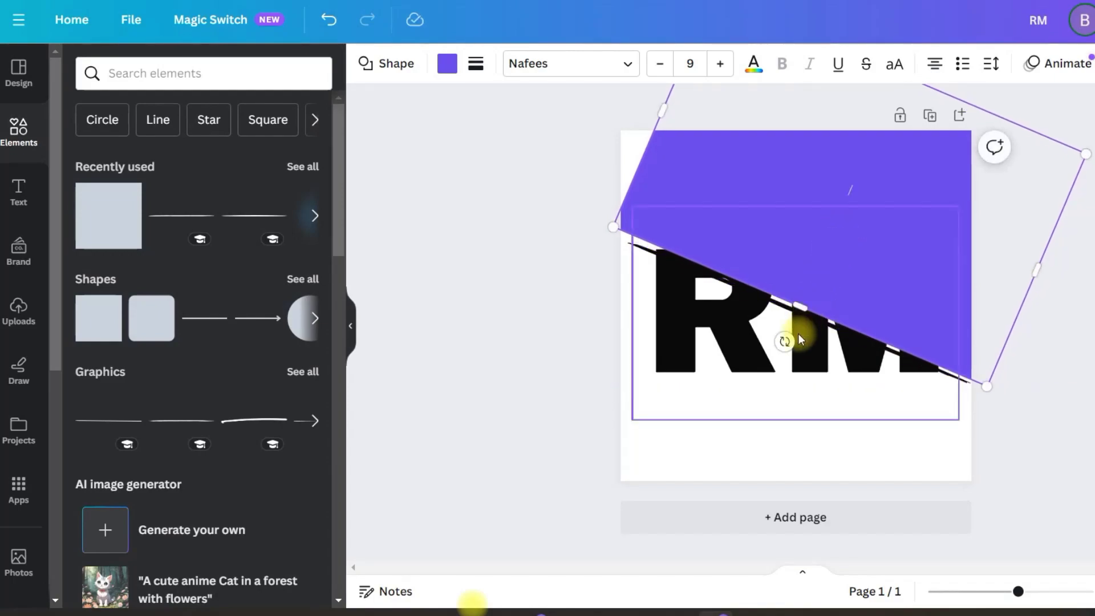
drag(787, 340, 790, 341)
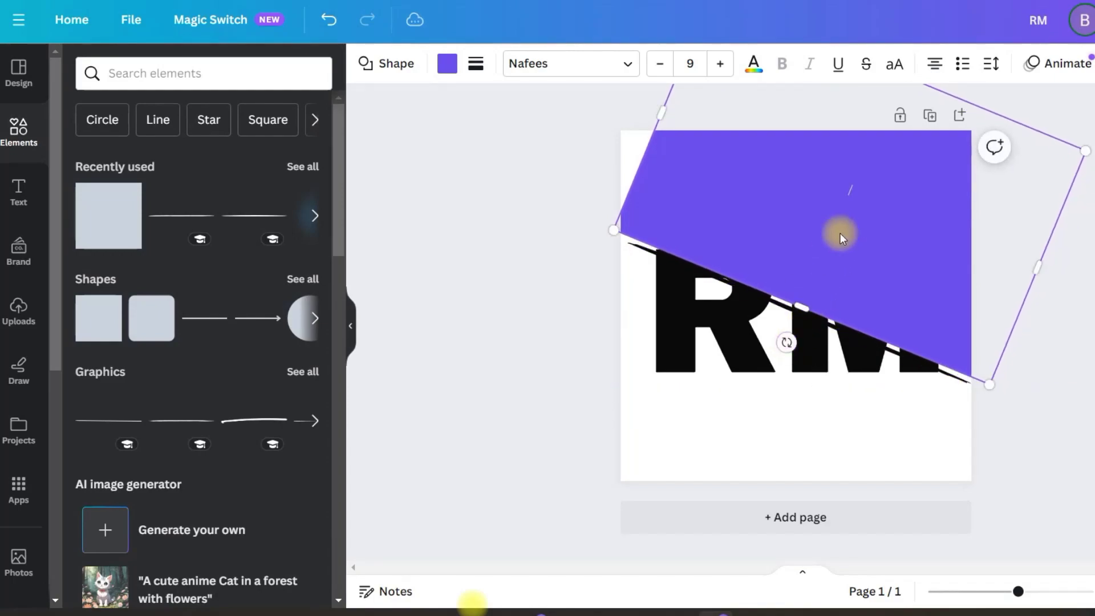
drag(840, 237, 843, 229)
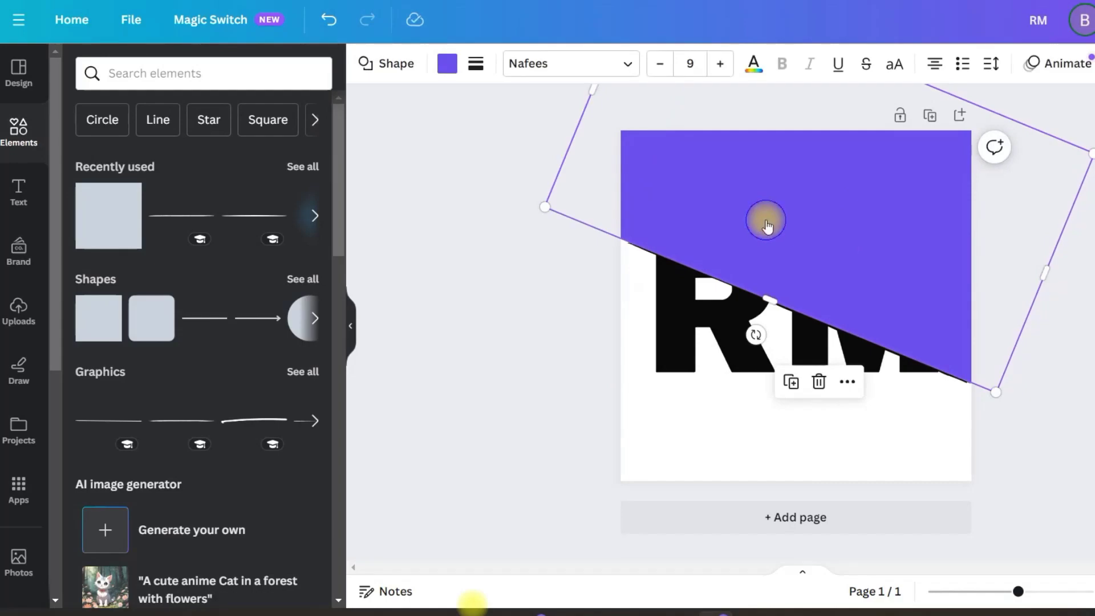
Copy and paste the tilted square, and place the copy below the first so it covers the letters' lower part and the diagonal line
right_click(765, 220)
click(817, 179)
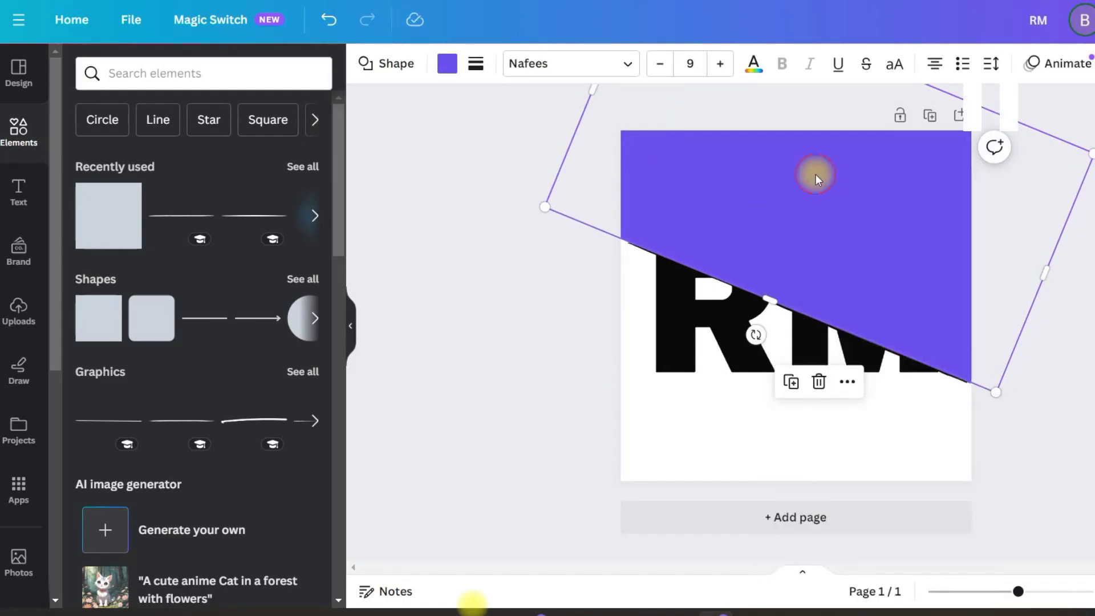
right_click(796, 177)
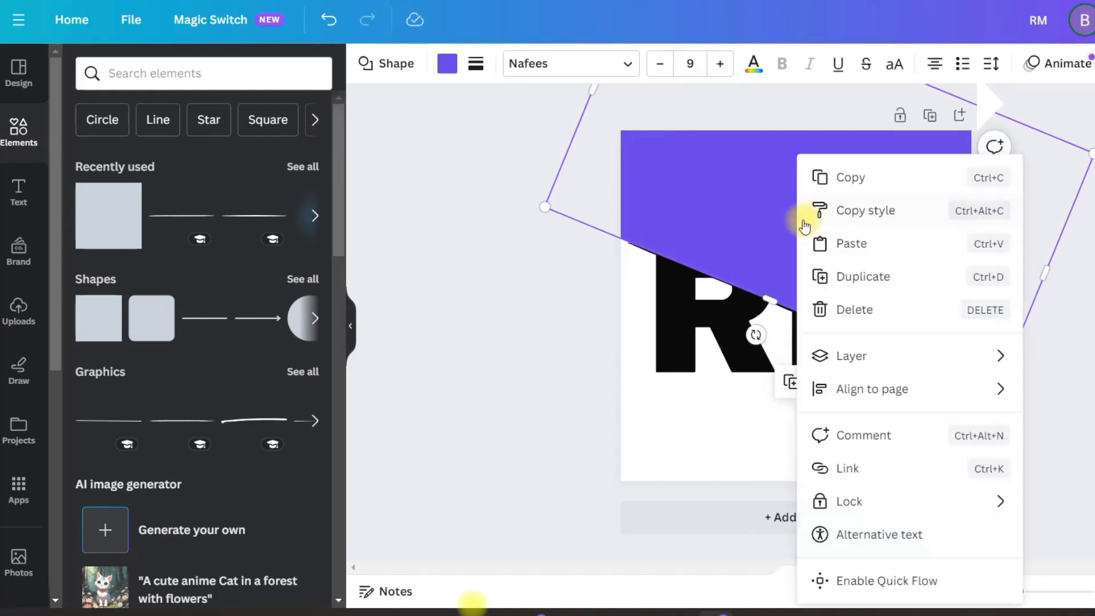
click(851, 248)
drag(850, 232, 749, 466)
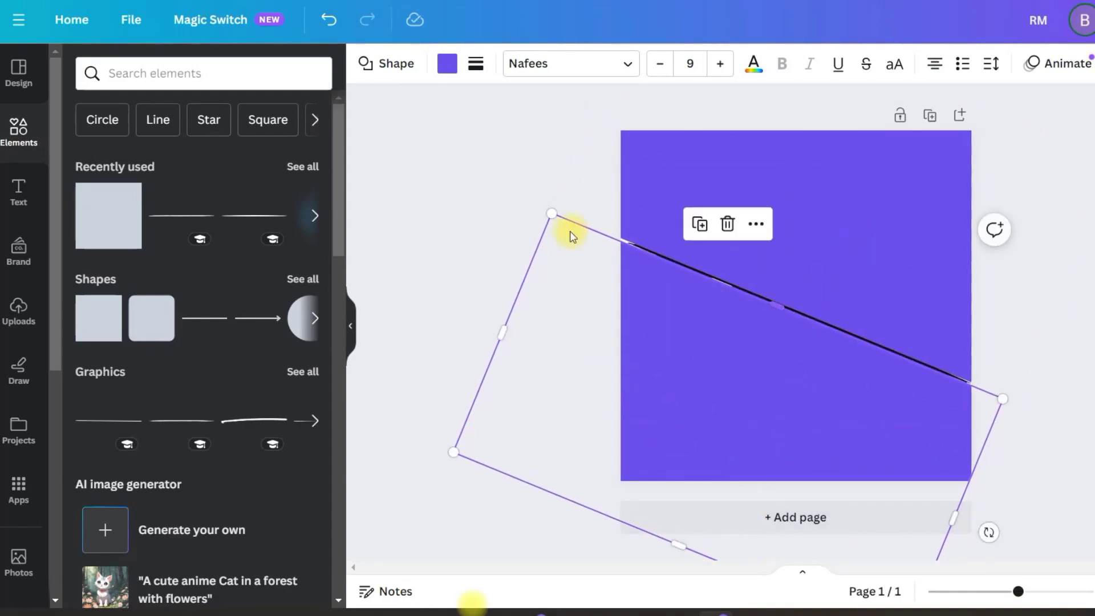
click(520, 206)
click(751, 361)
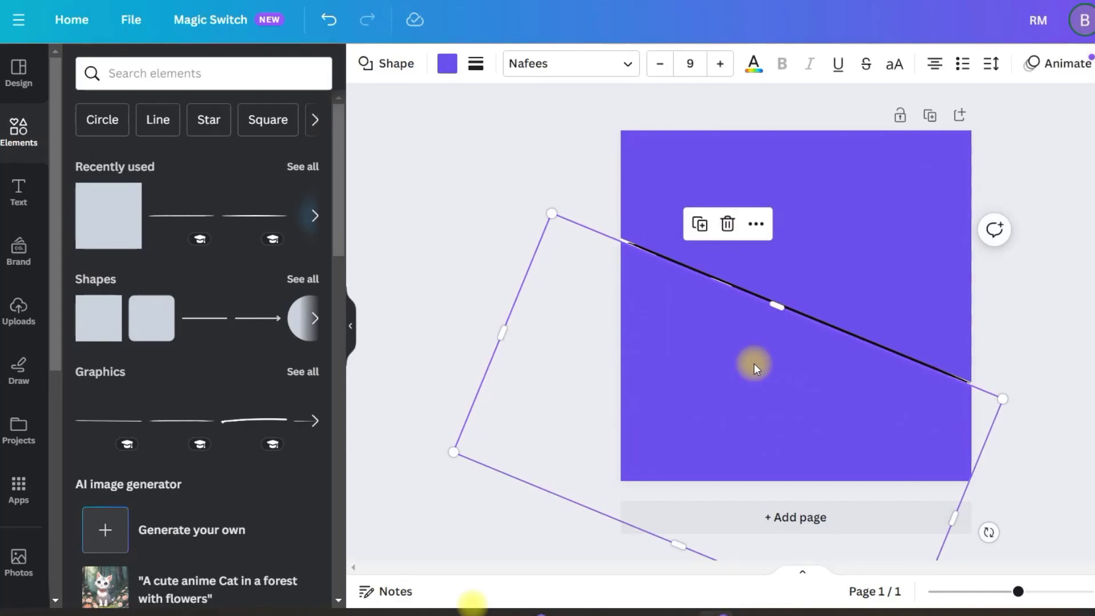
drag(775, 471, 866, 225)
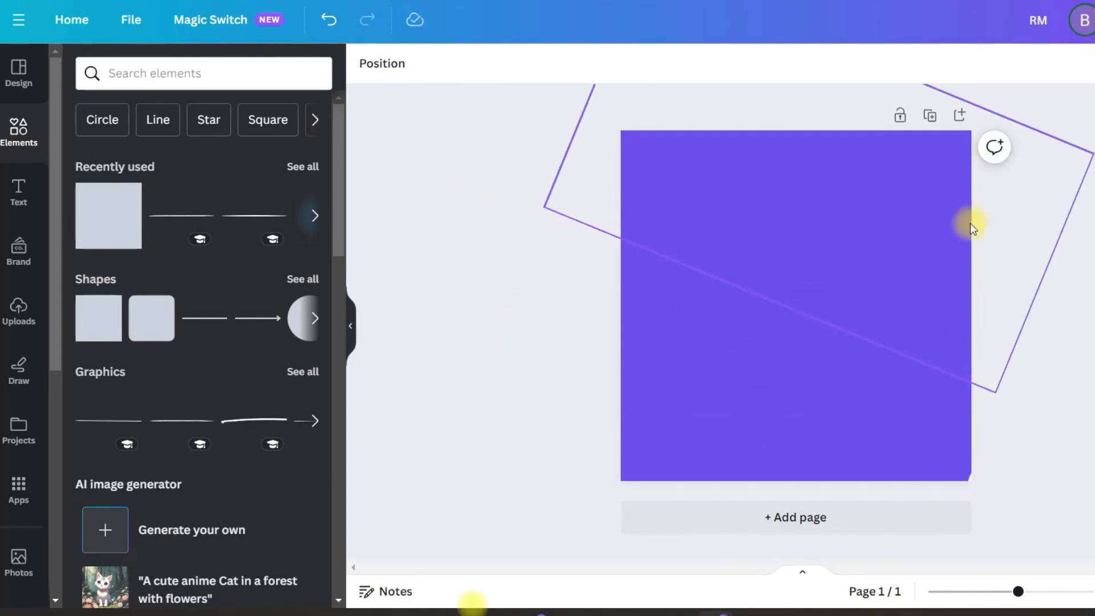
Duplicate the page and delete the upper square from page 2
key(Delete)
click(930, 116)
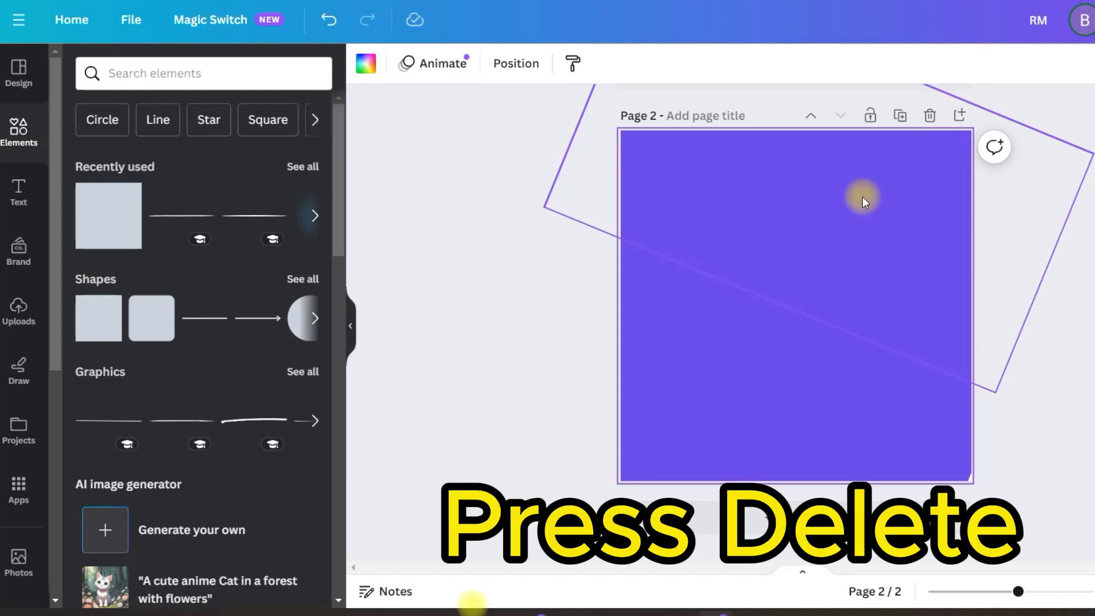
click(862, 196)
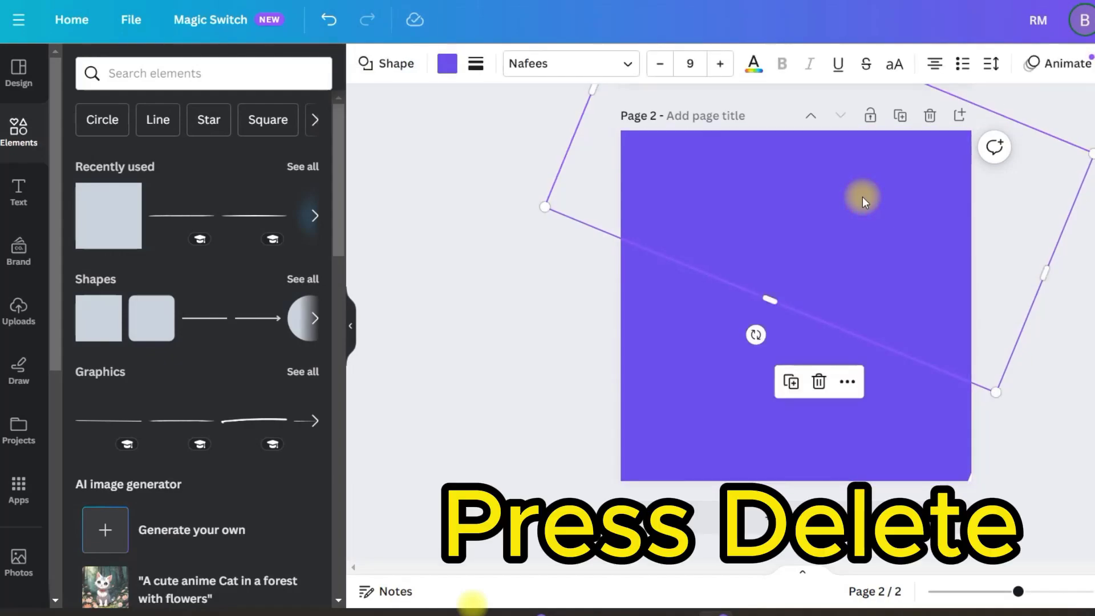
key(Delete)
Delete the lower square from page 1, leaving the upper square in place
scroll(744, 233, up, 5)
click(745, 236)
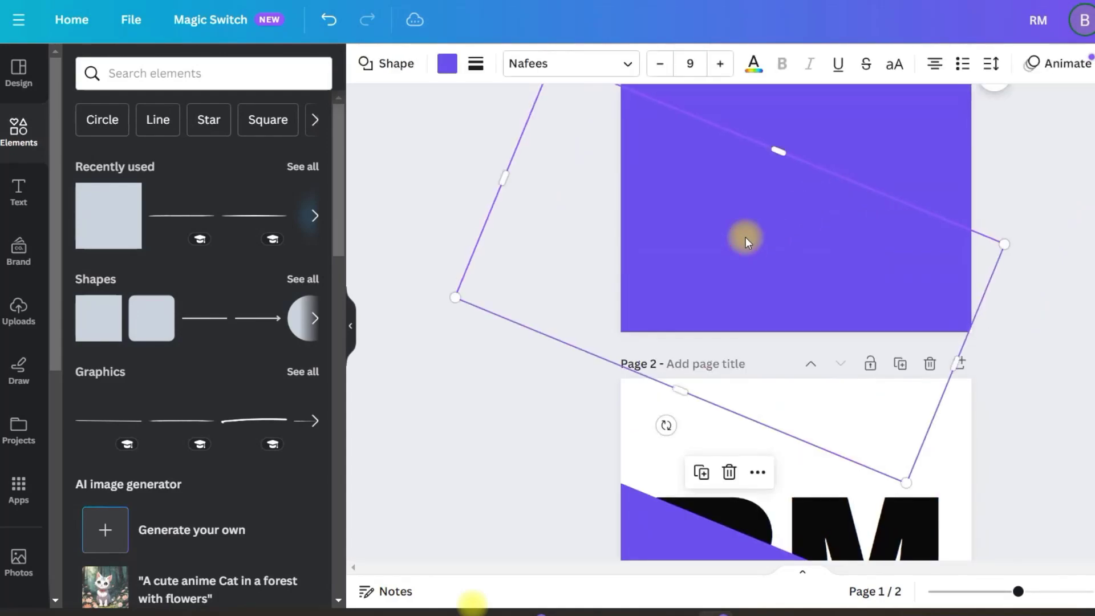
key(Delete)
scroll(816, 266, up, 2)
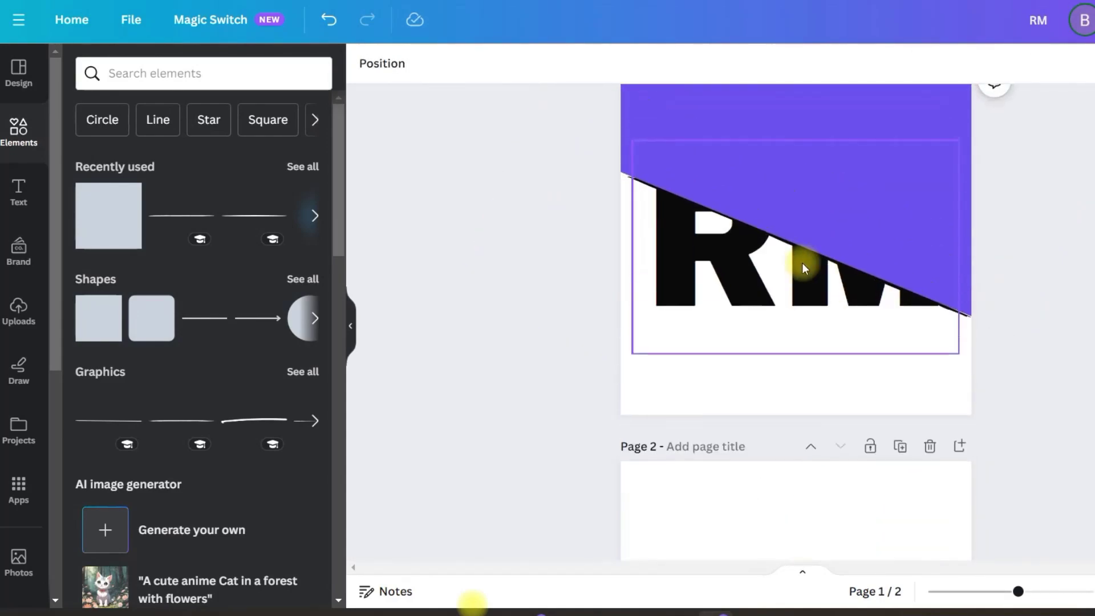
Recolour the RM text on page 2 dark red (#B60000)
scroll(792, 321, down, 5)
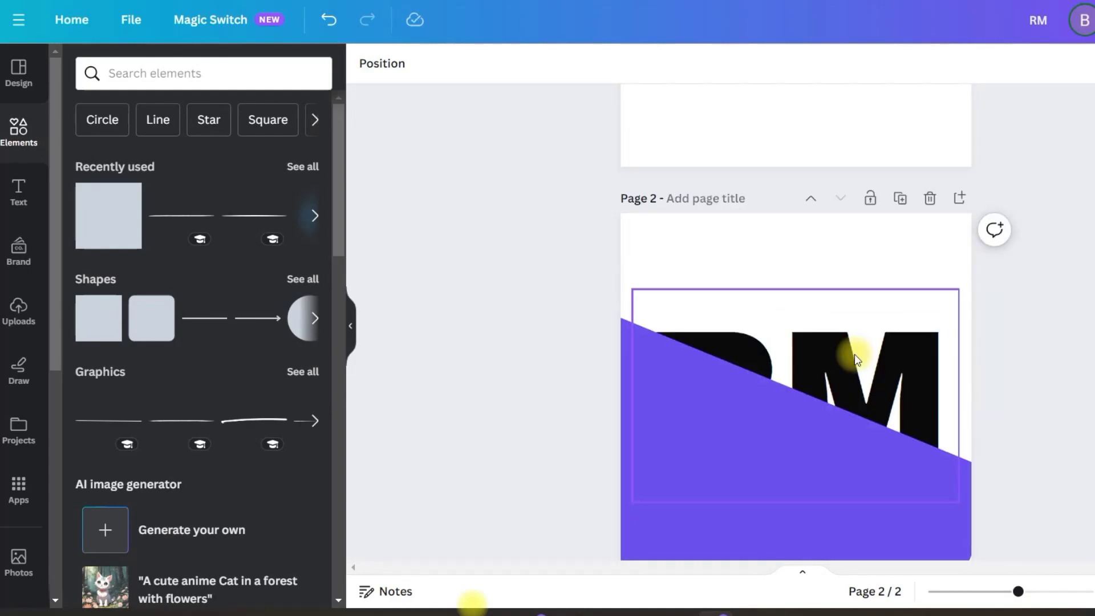
click(855, 359)
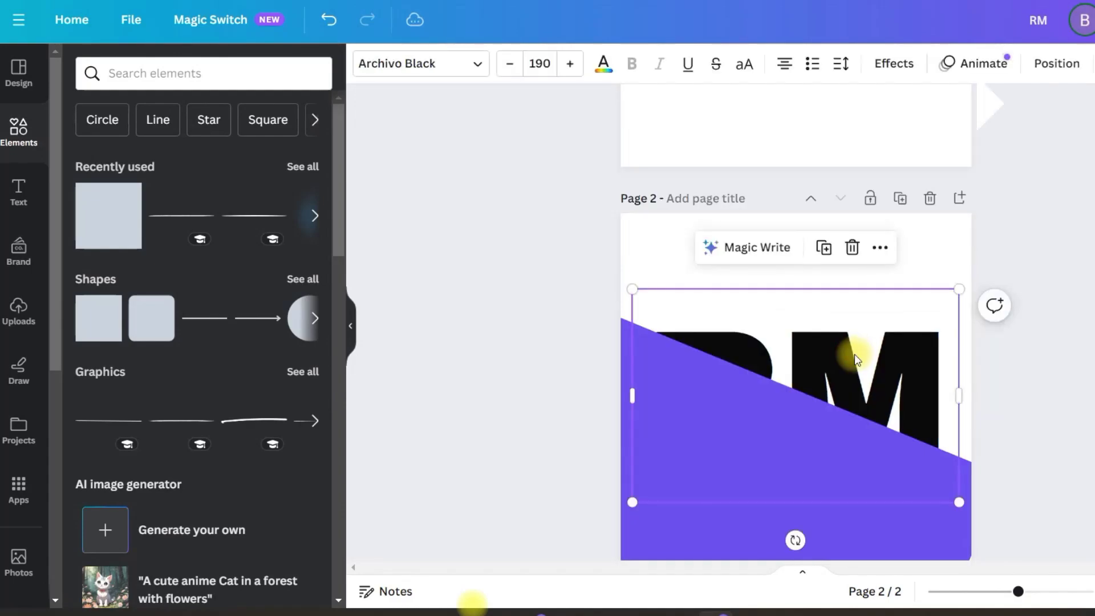
click(604, 64)
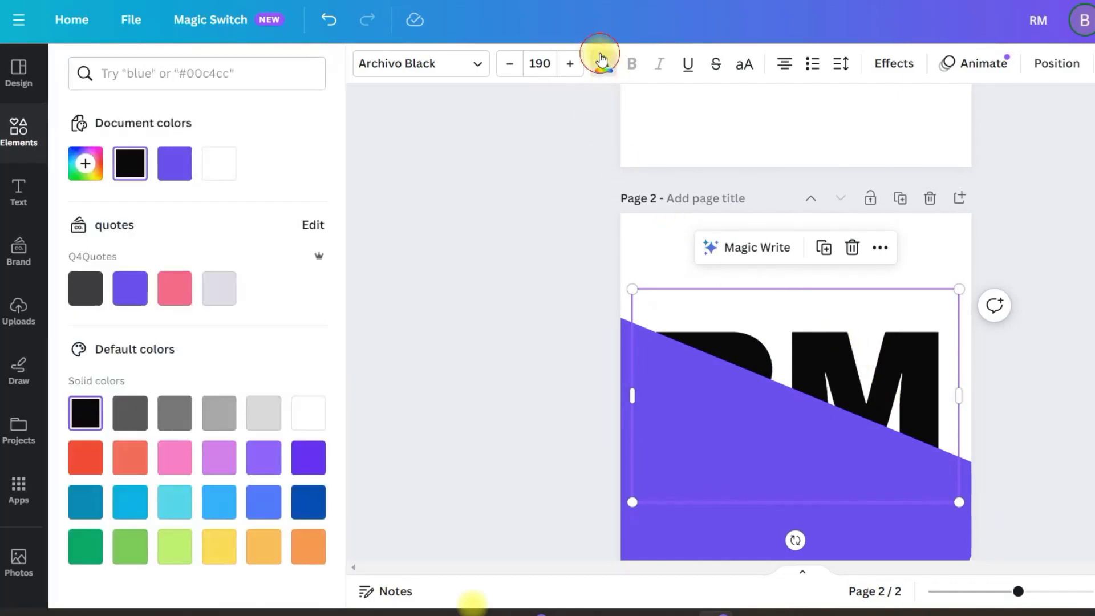
click(87, 181)
drag(264, 232, 317, 229)
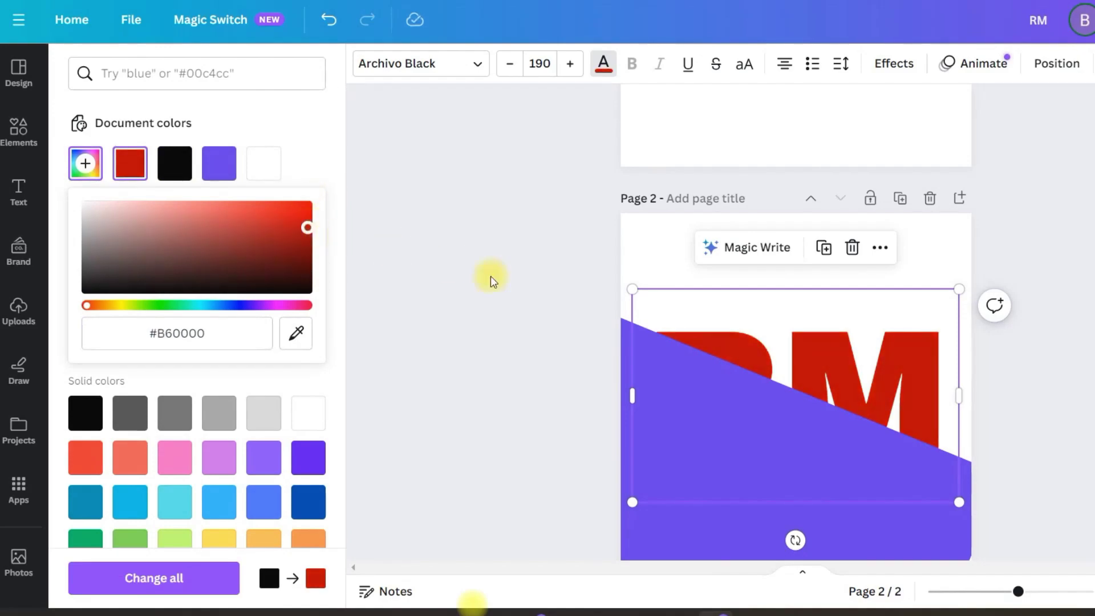
click(538, 276)
click(542, 276)
click(538, 272)
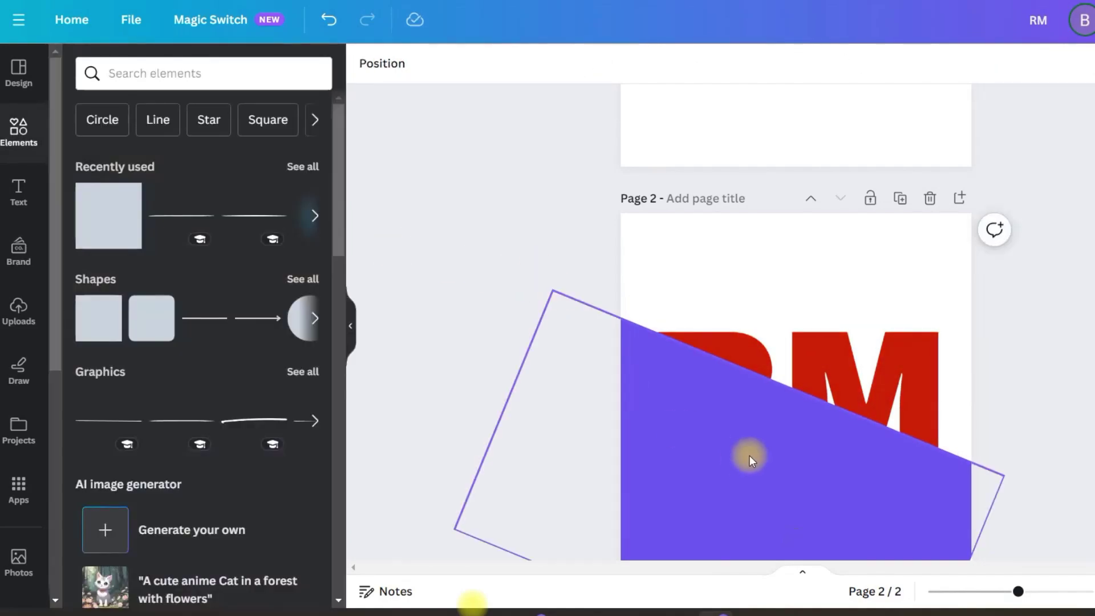
Recolour the square covering the upper part of the letters on page 1 white
scroll(857, 238, up, 5)
click(862, 223)
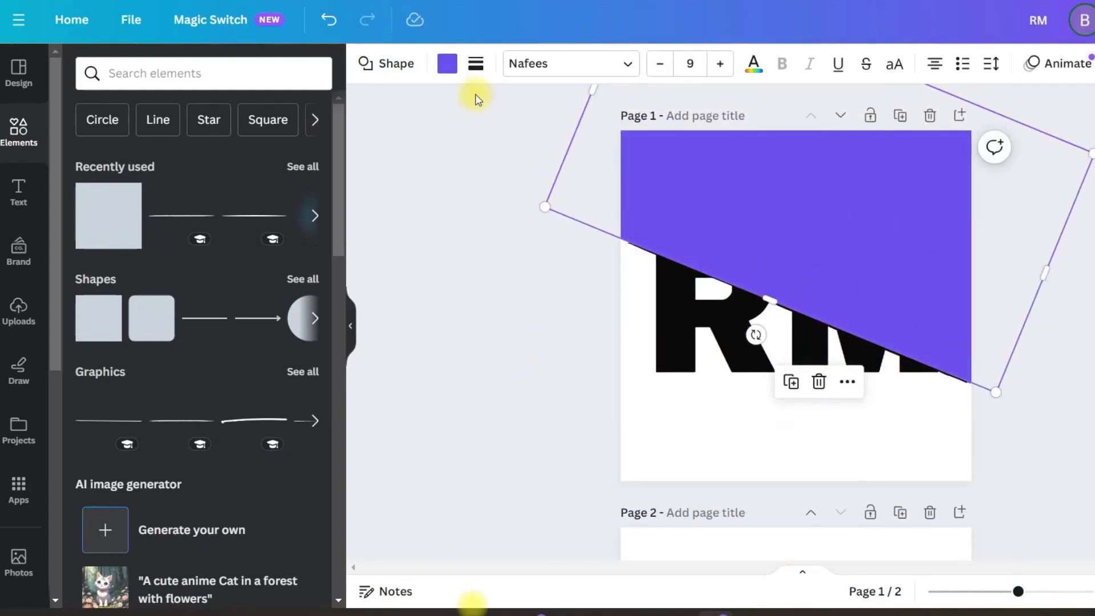
click(447, 63)
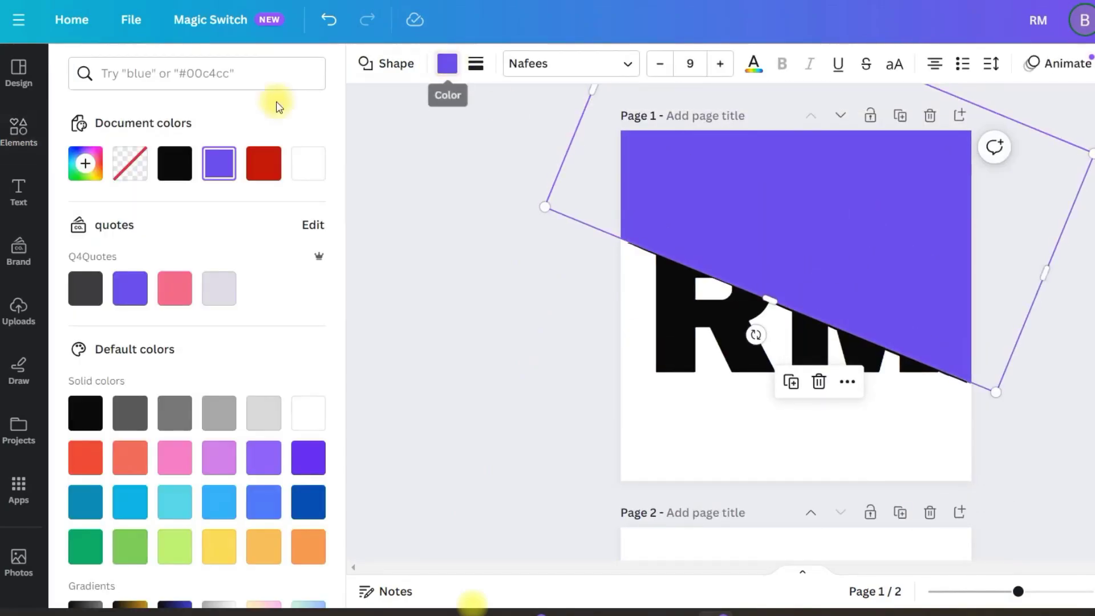
click(311, 176)
Recolour the square covering the lower part of the letters on page 2 white and deselect it
scroll(599, 310, down, 5)
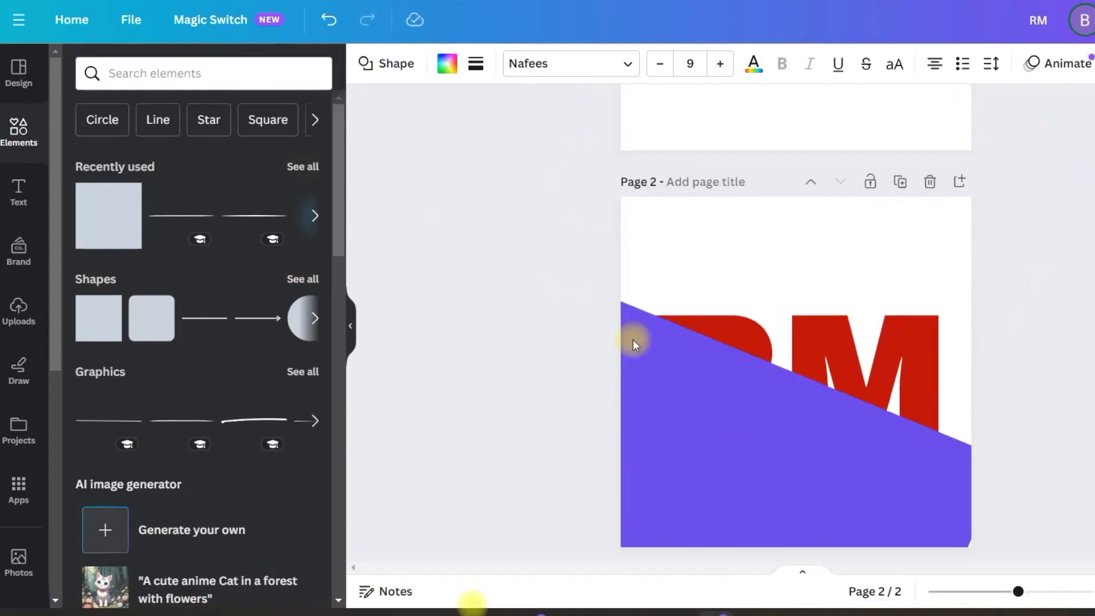
click(706, 415)
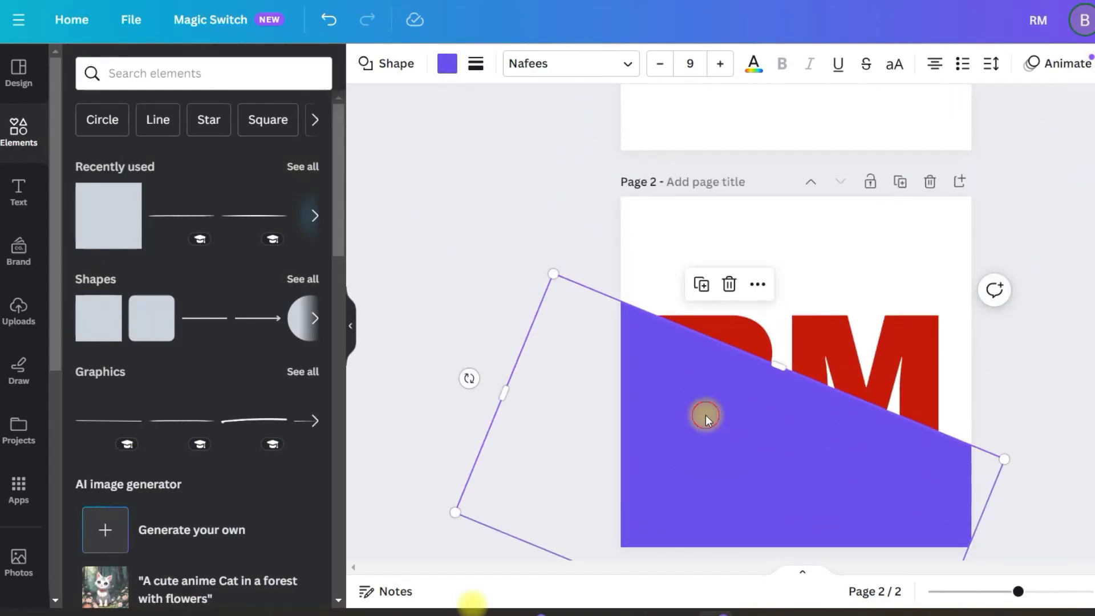
click(449, 64)
click(303, 168)
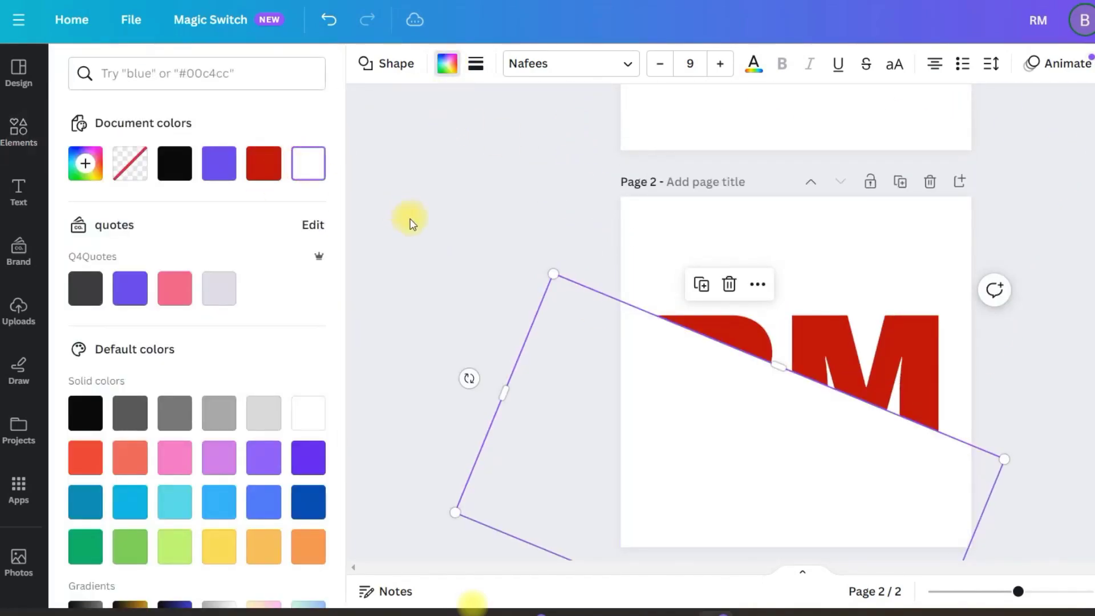
key(Escape)
key(Escape)
scroll(588, 314, up, 3)
scroll(588, 318, up, 3)
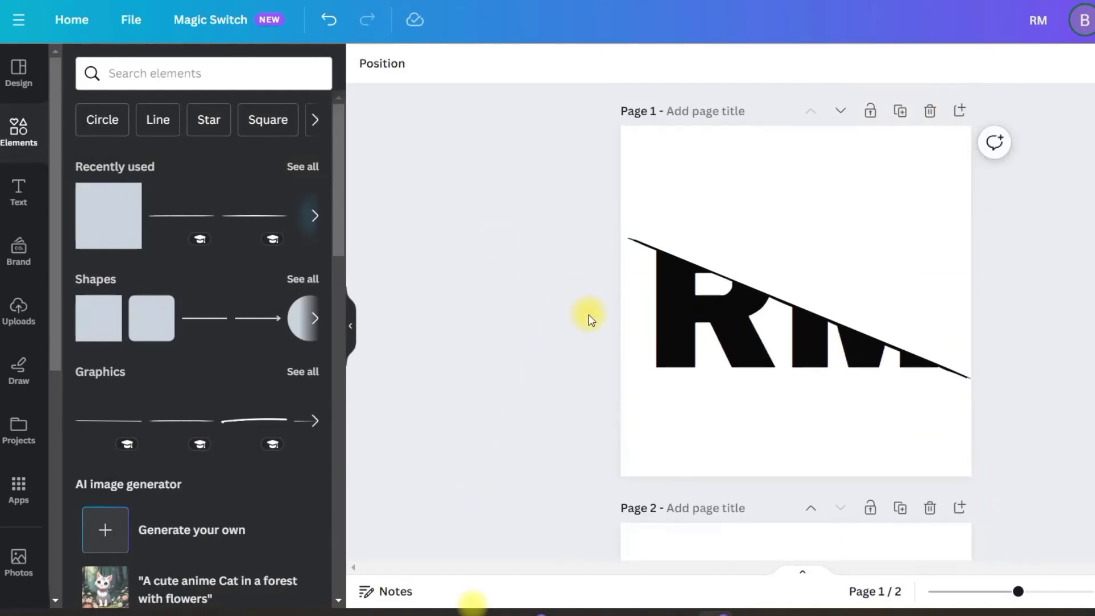
scroll(589, 318, down, 7)
scroll(589, 318, up, 4)
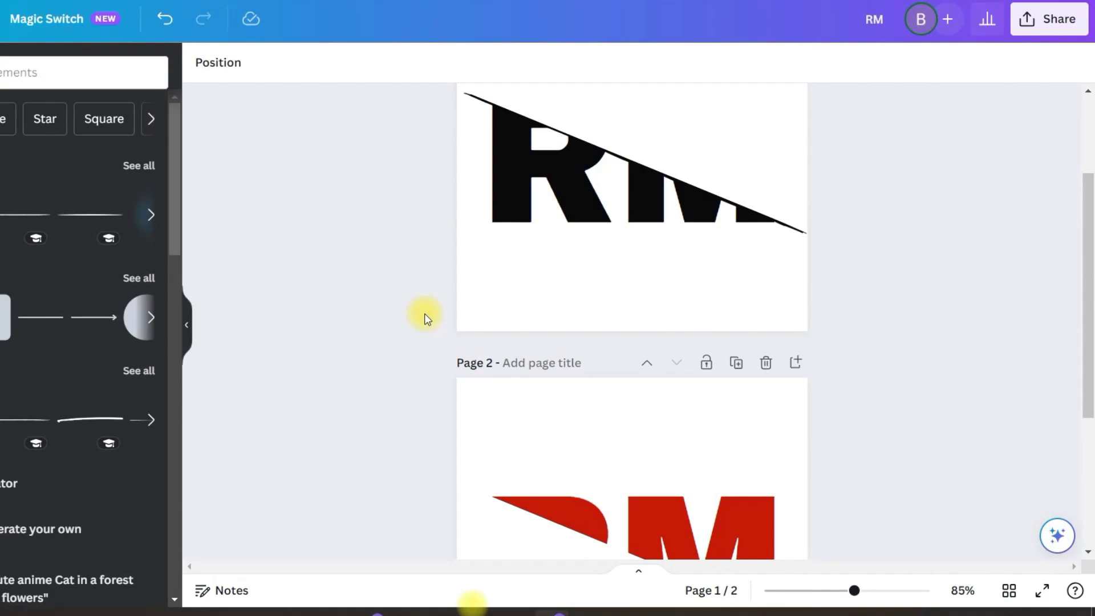
scroll(424, 313, down, 2)
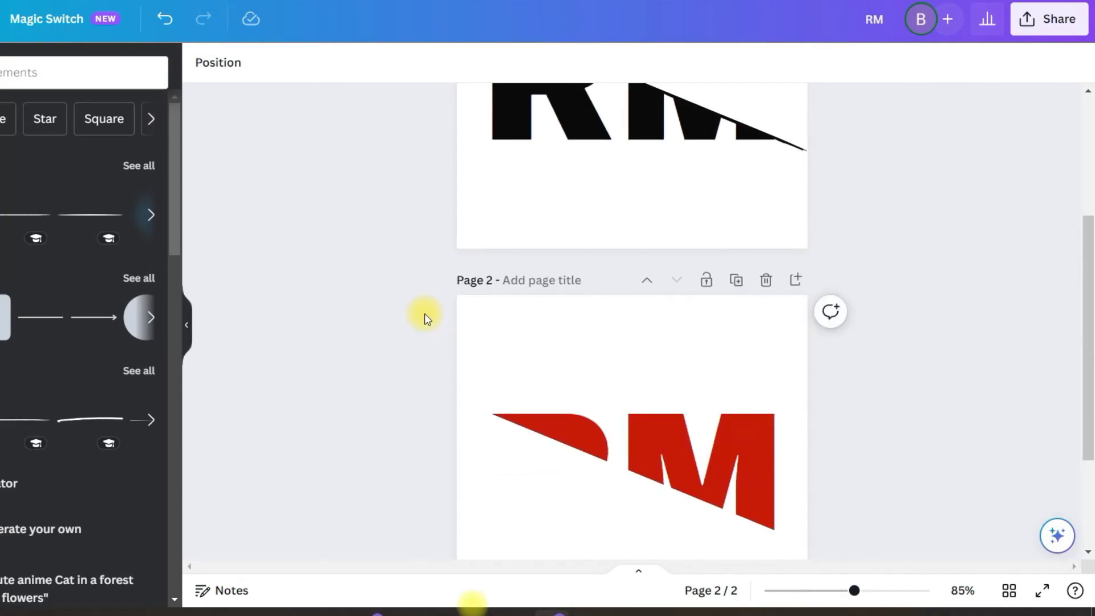
Download both pages as PNG at 500 × 500 px and show the downloaded RM.zip in its folder
click(1053, 22)
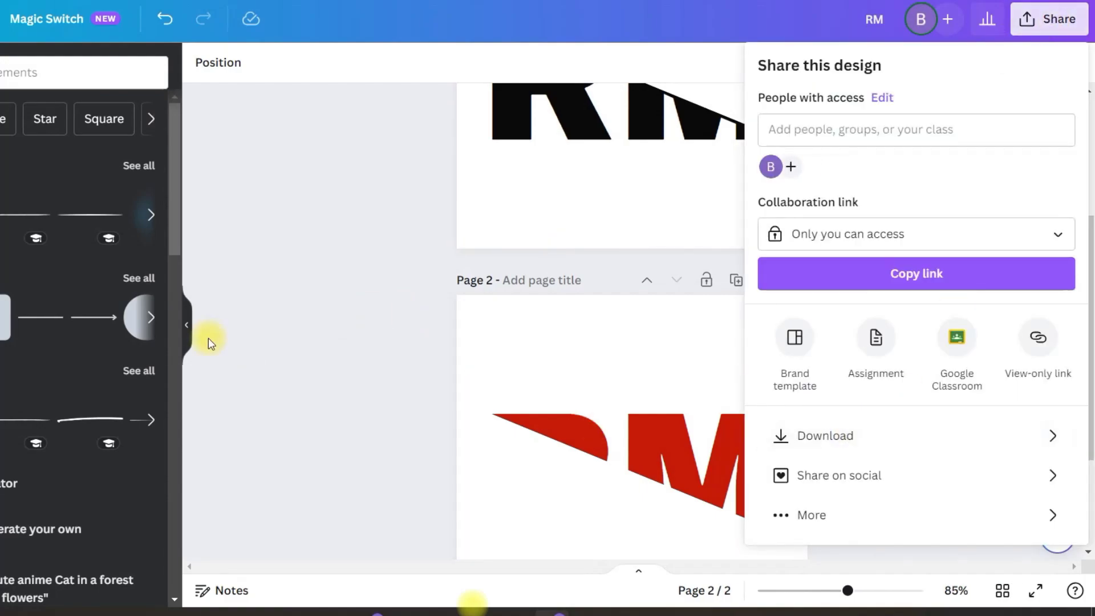
click(186, 329)
click(1048, 29)
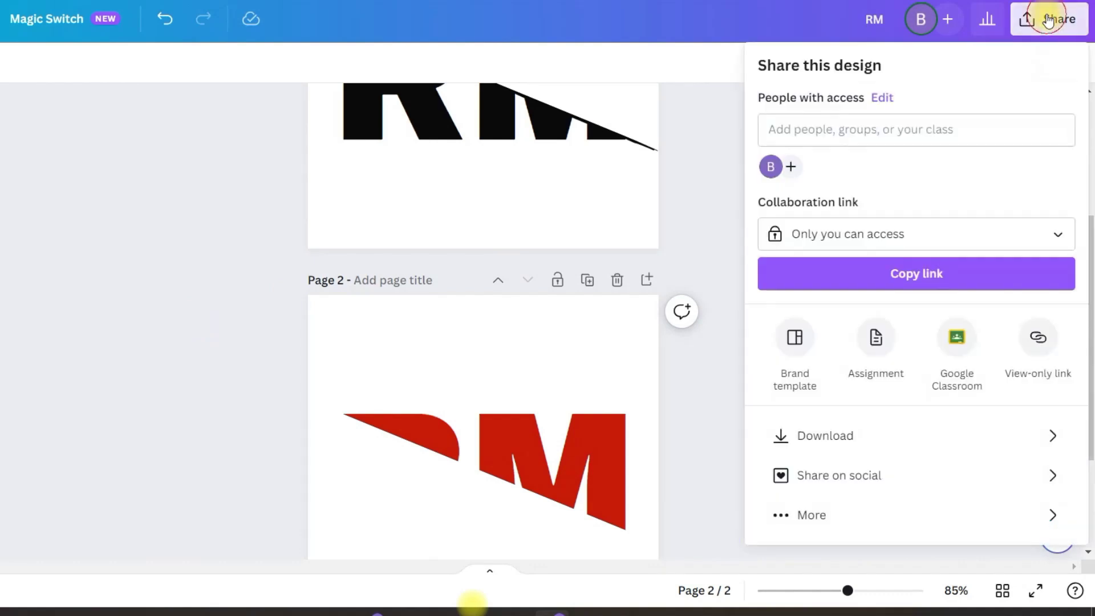
click(838, 434)
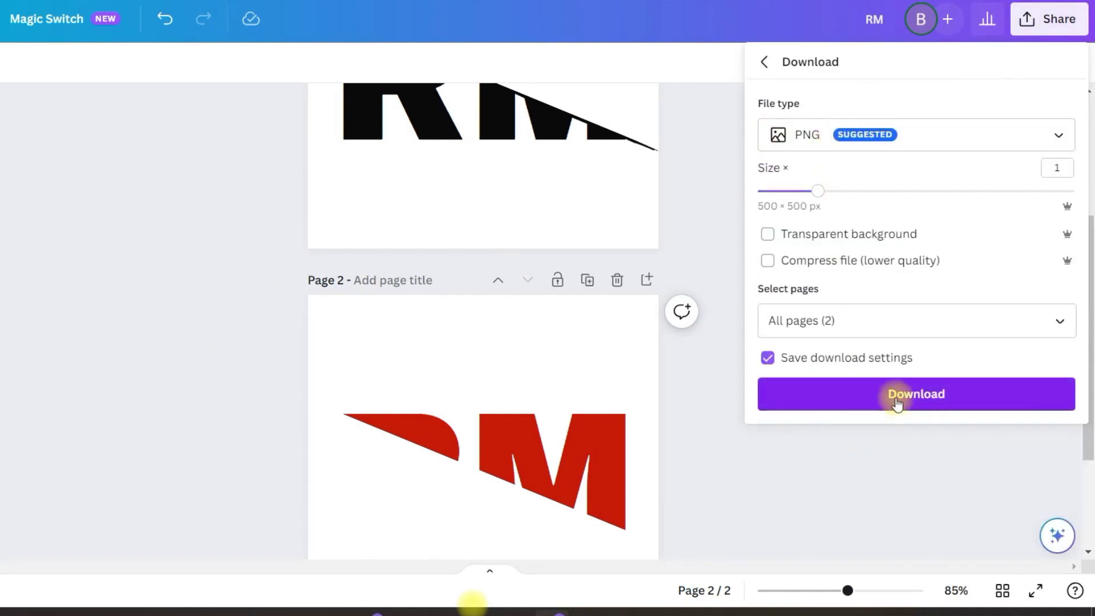
click(897, 399)
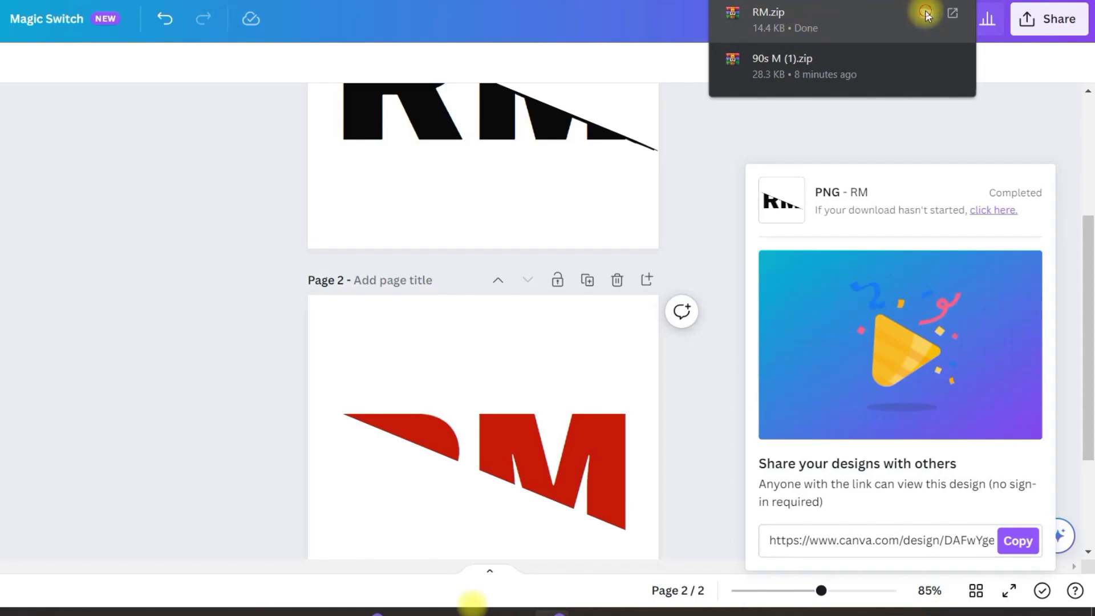
click(925, 13)
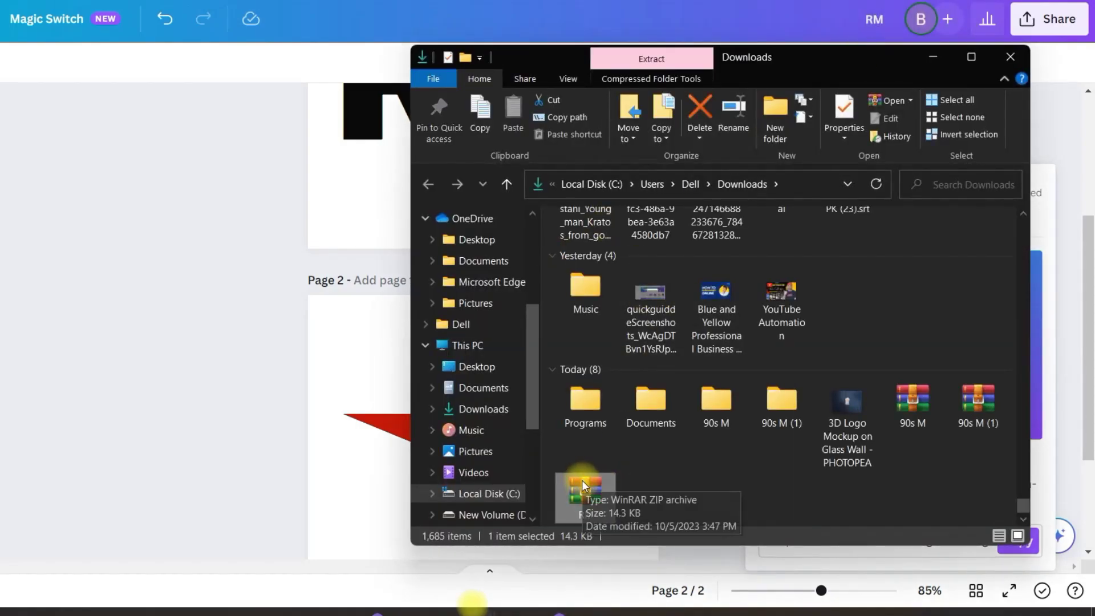
Extract the RM.zip archive into an RM folder inside Downloads and return to the design
right_click(583, 482)
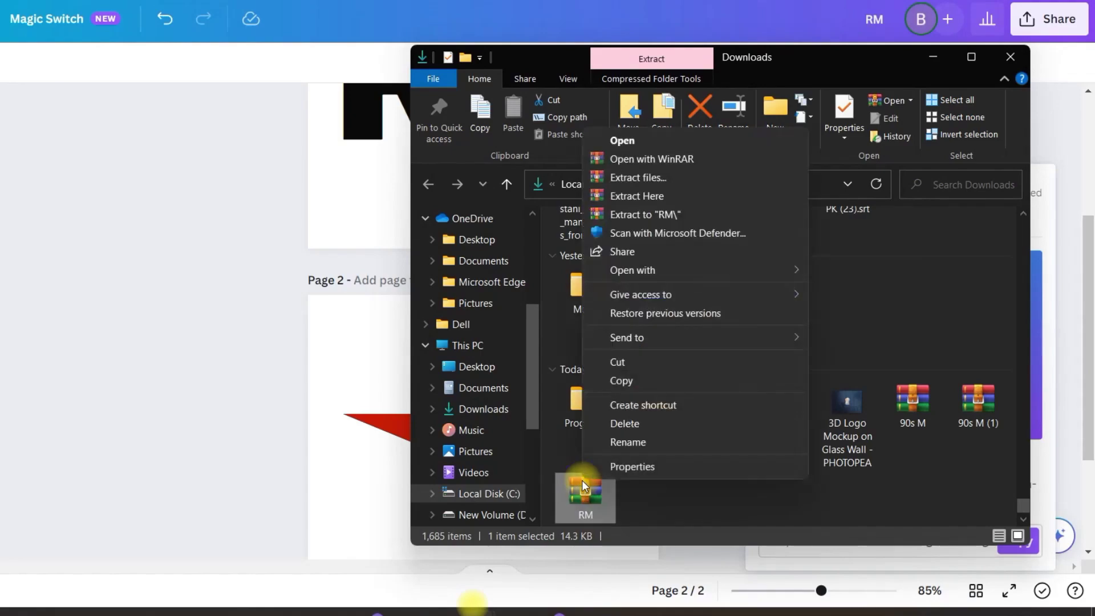
click(649, 179)
click(512, 467)
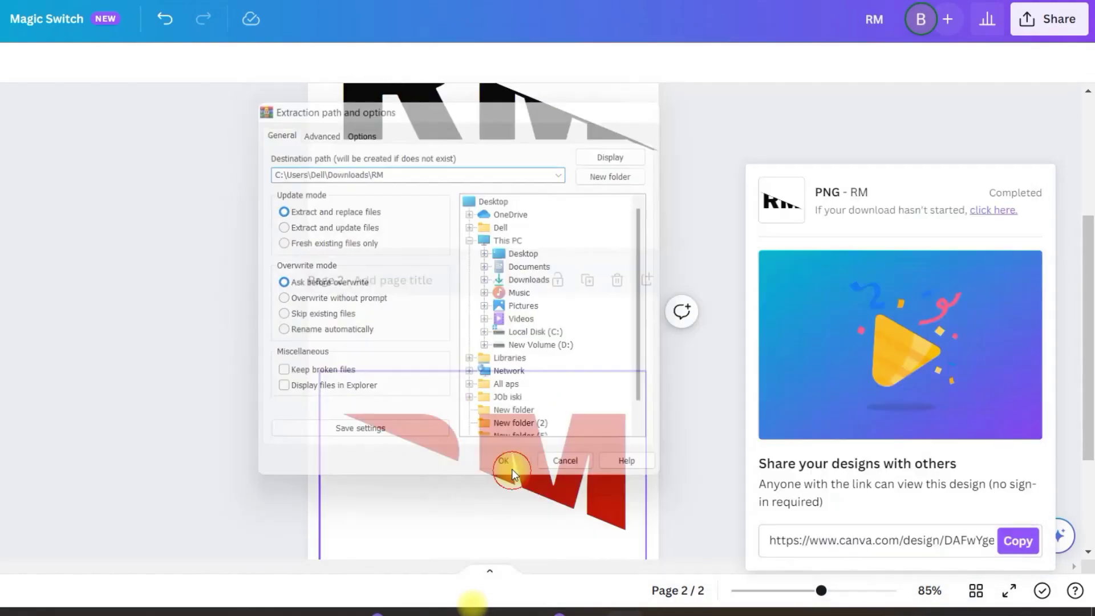
click(396, 342)
click(145, 293)
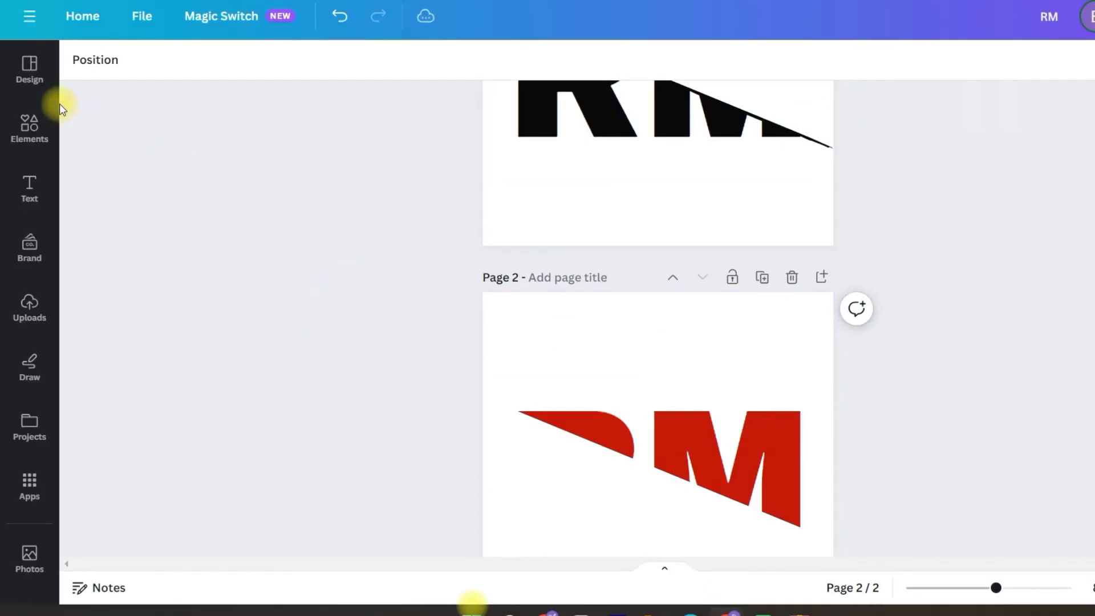
Upload the extracted images 1 and 2 to the design's uploads
click(36, 315)
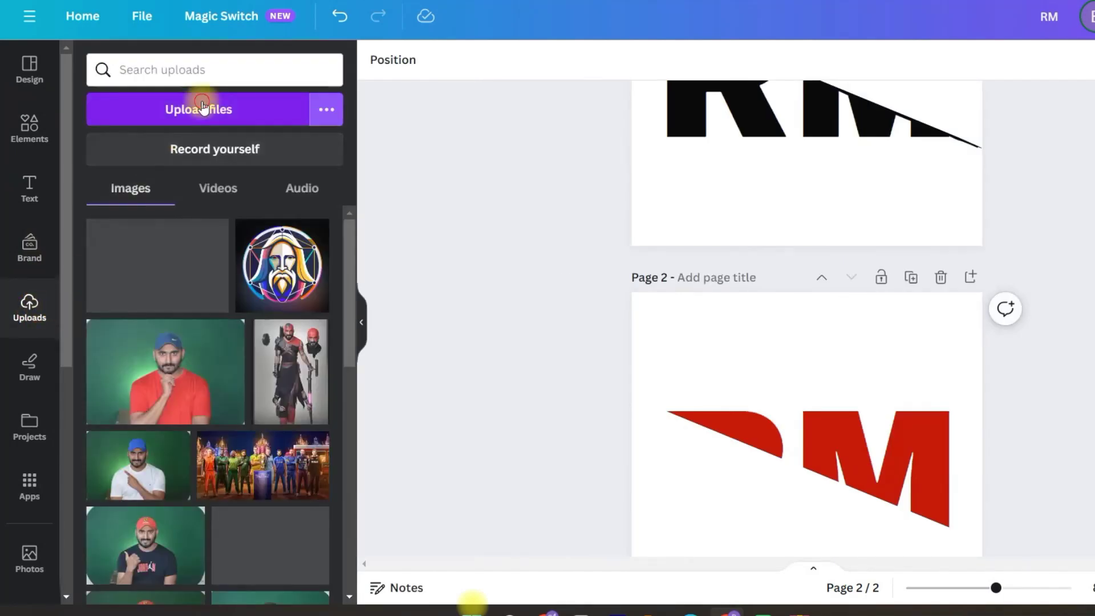
click(203, 108)
drag(502, 116, 202, 67)
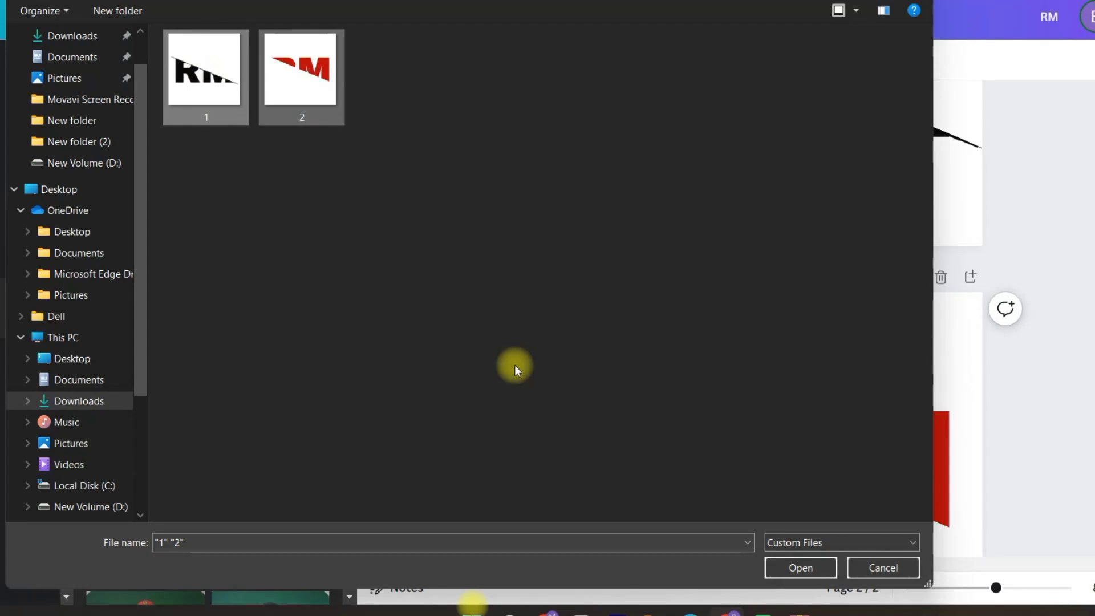
click(801, 567)
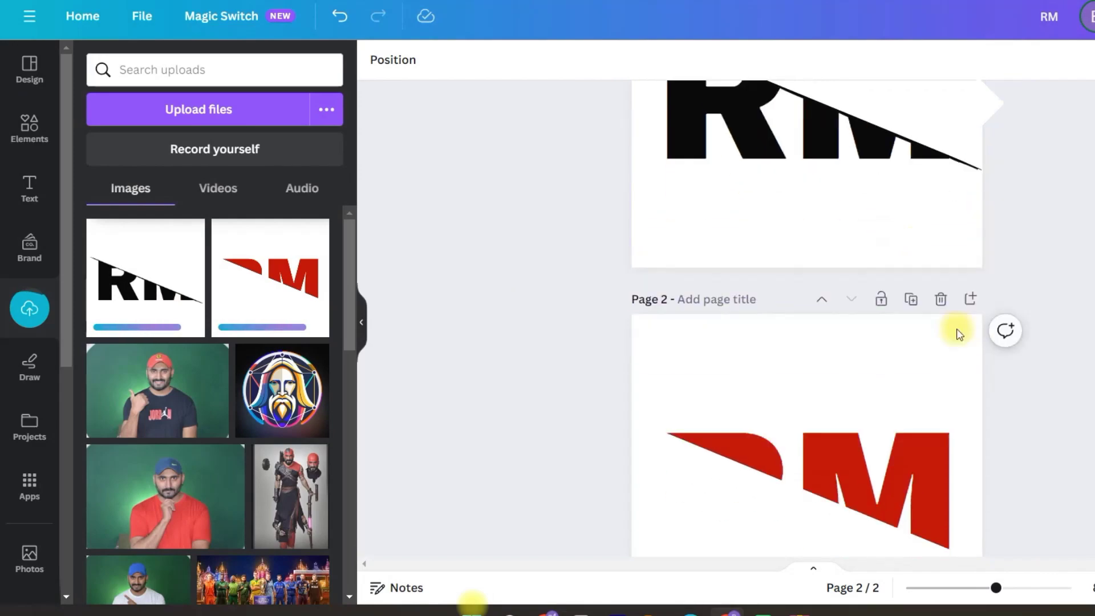
Delete page 2 and clear all elements from the remaining page
click(942, 279)
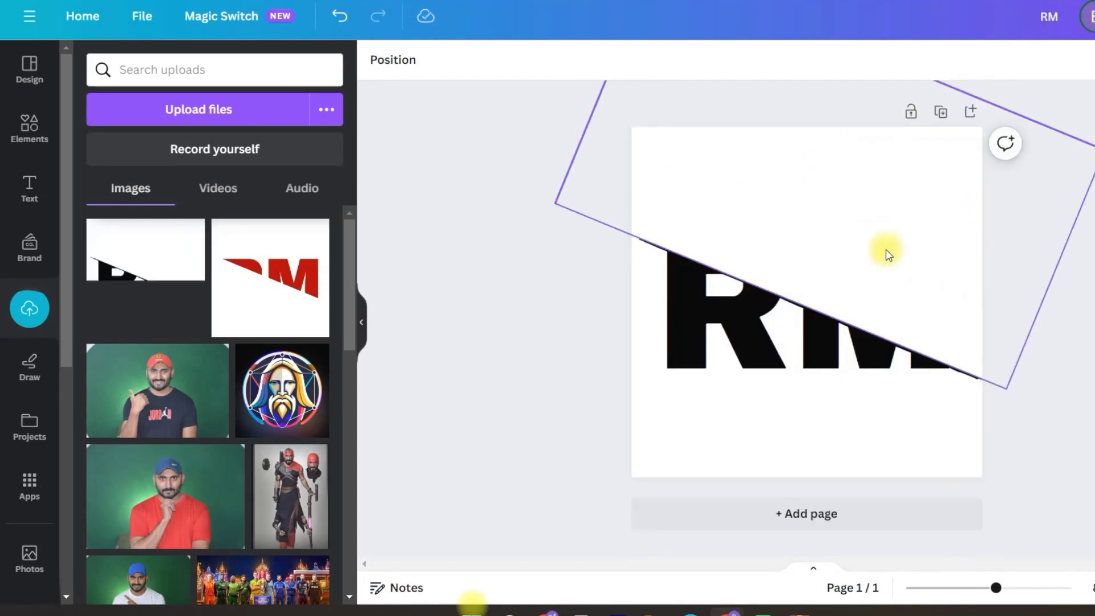
drag(1022, 450, 664, 223)
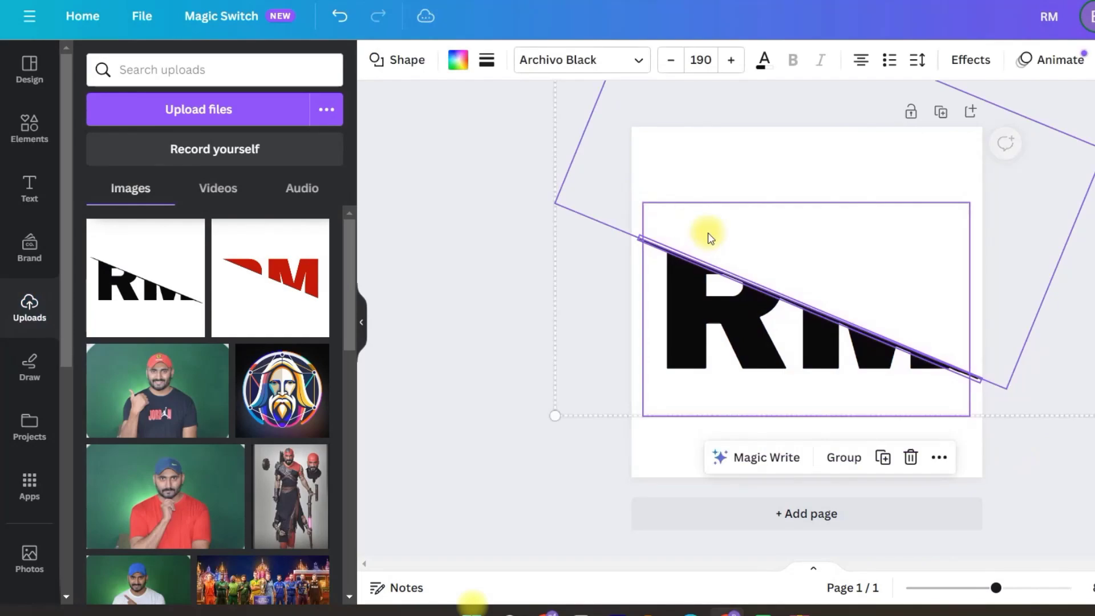
right_click(708, 238)
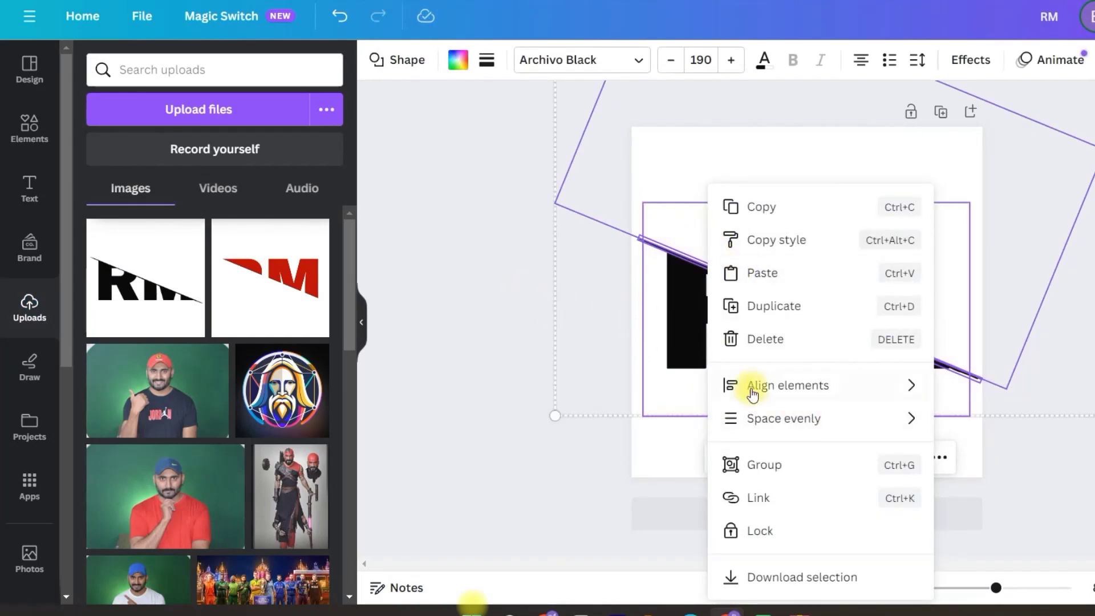
click(748, 339)
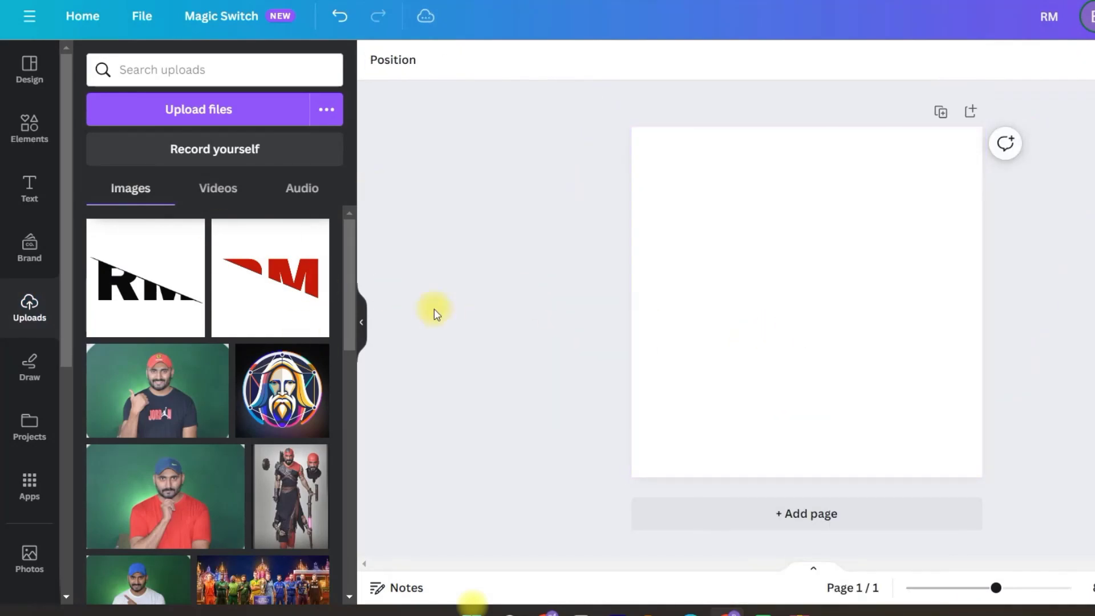
Place the uploaded red and black RM images to fill the page, black on top, and remove the black image's background
drag(448, 288, 650, 274)
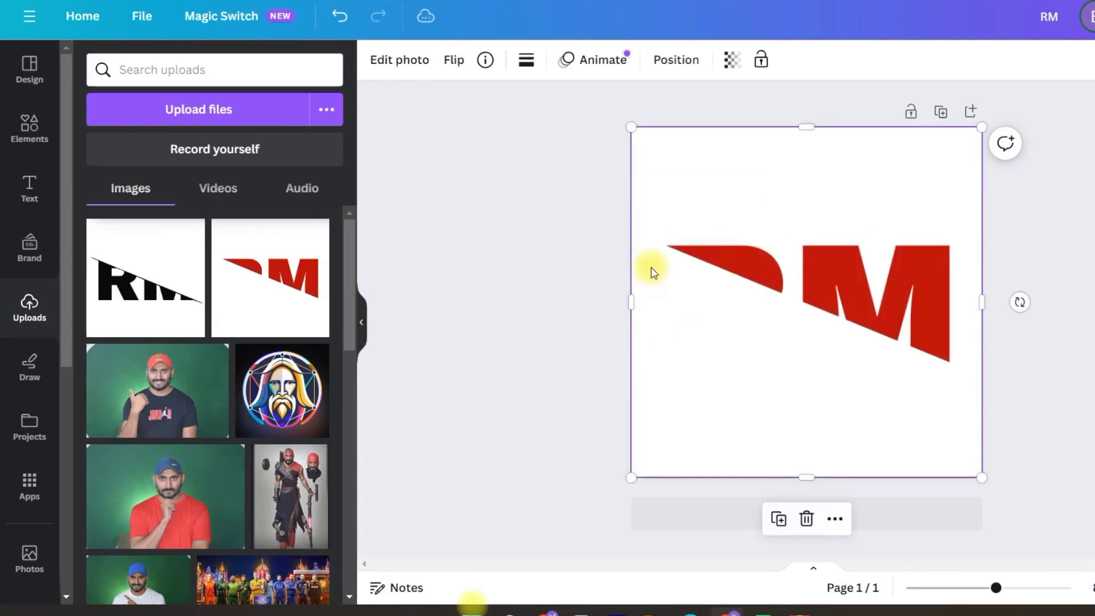
drag(134, 293, 747, 202)
drag(827, 322, 966, 484)
click(400, 64)
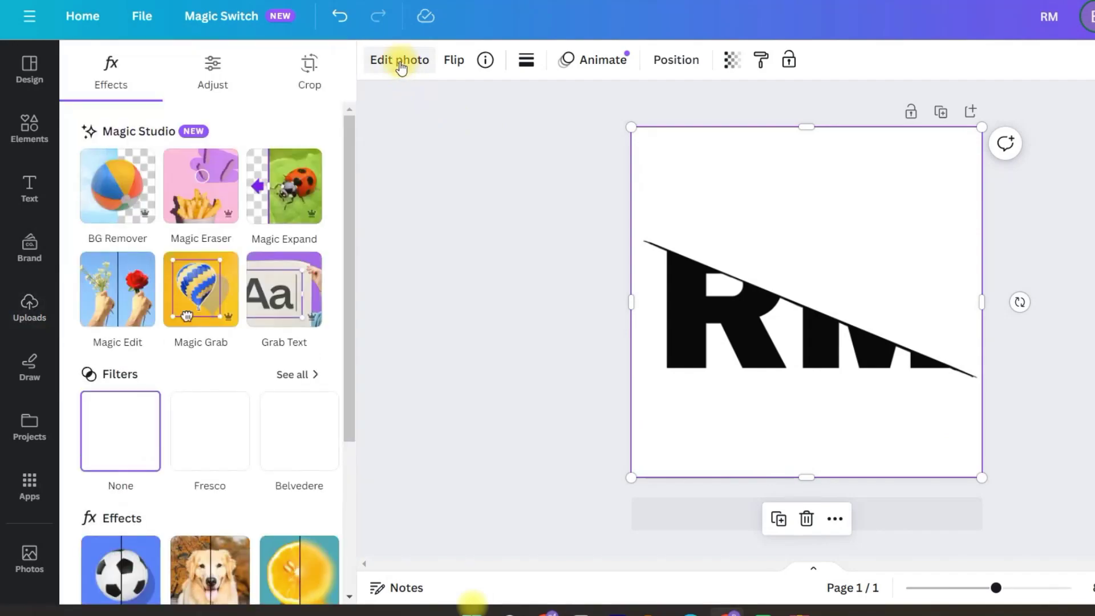
click(115, 194)
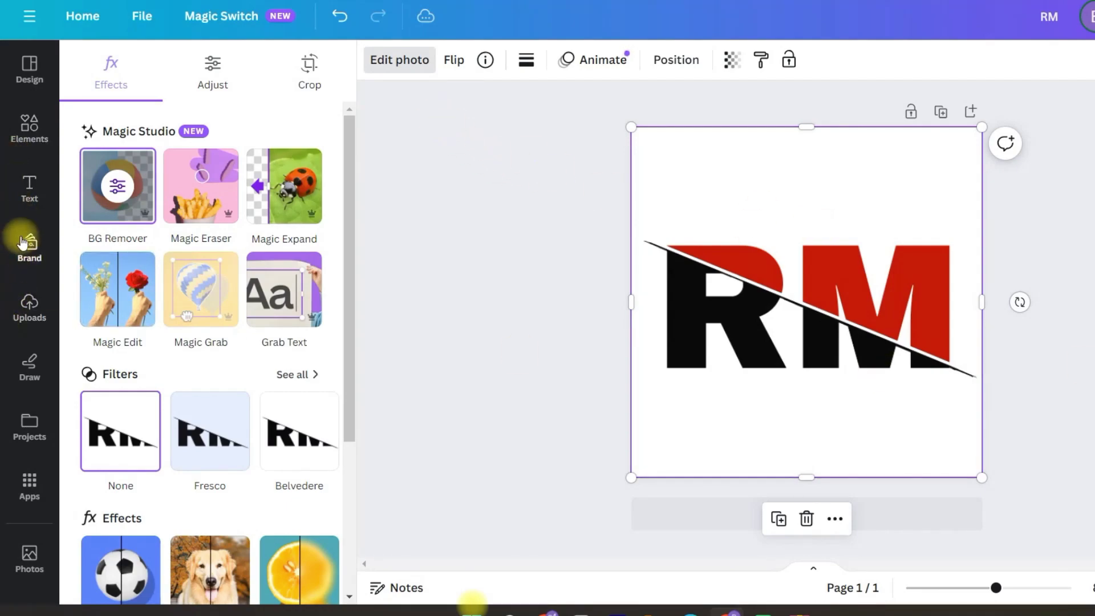
Add a square shape below the letters and reshape it into a wide, flat bar
click(39, 123)
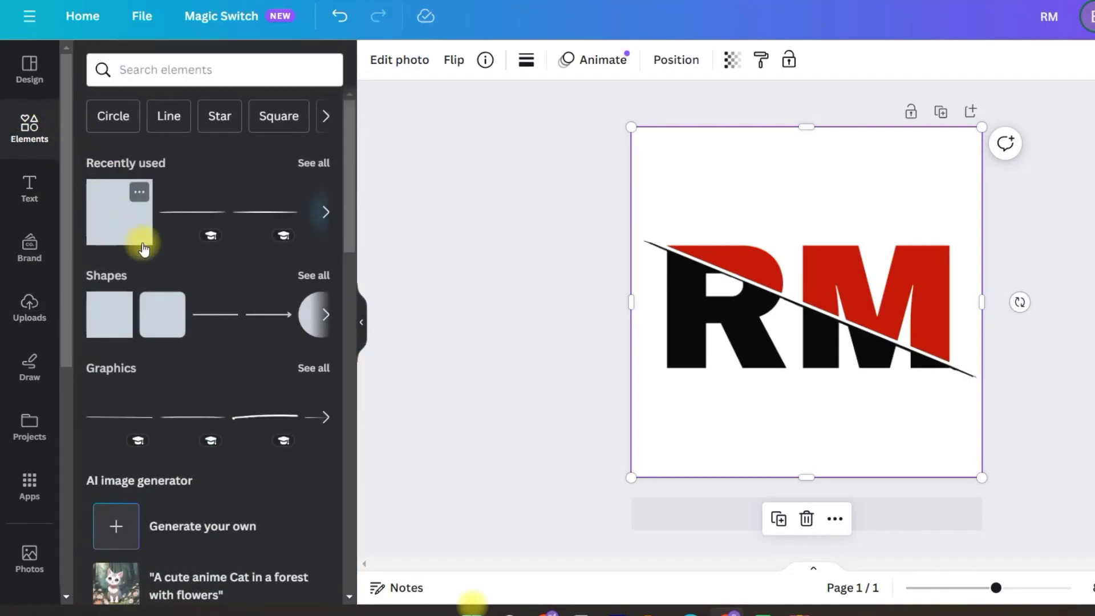
click(114, 322)
drag(821, 313, 751, 422)
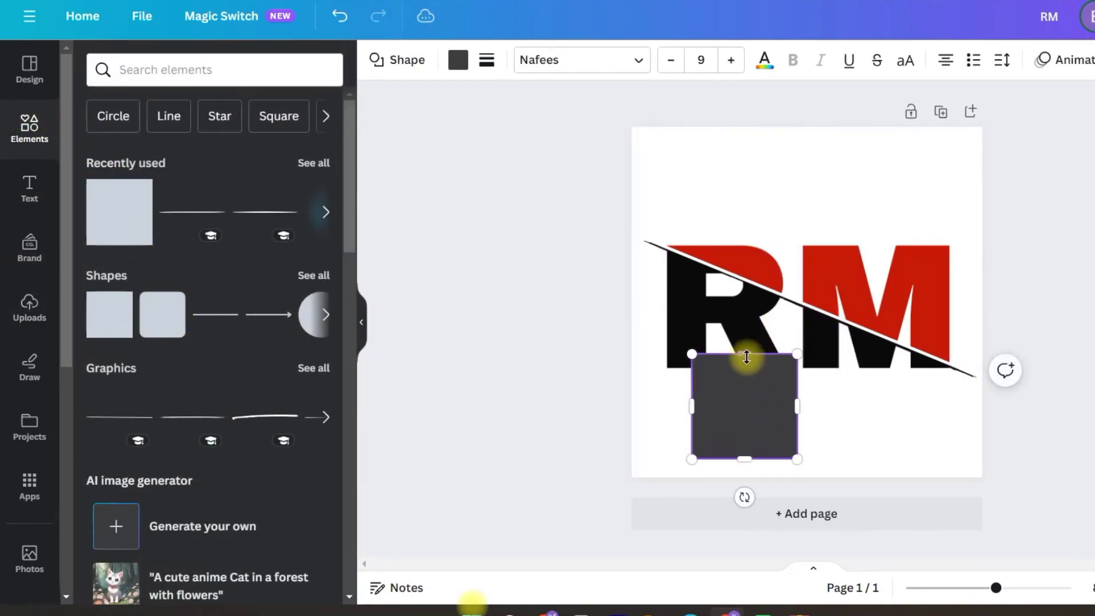
drag(747, 357, 958, 454)
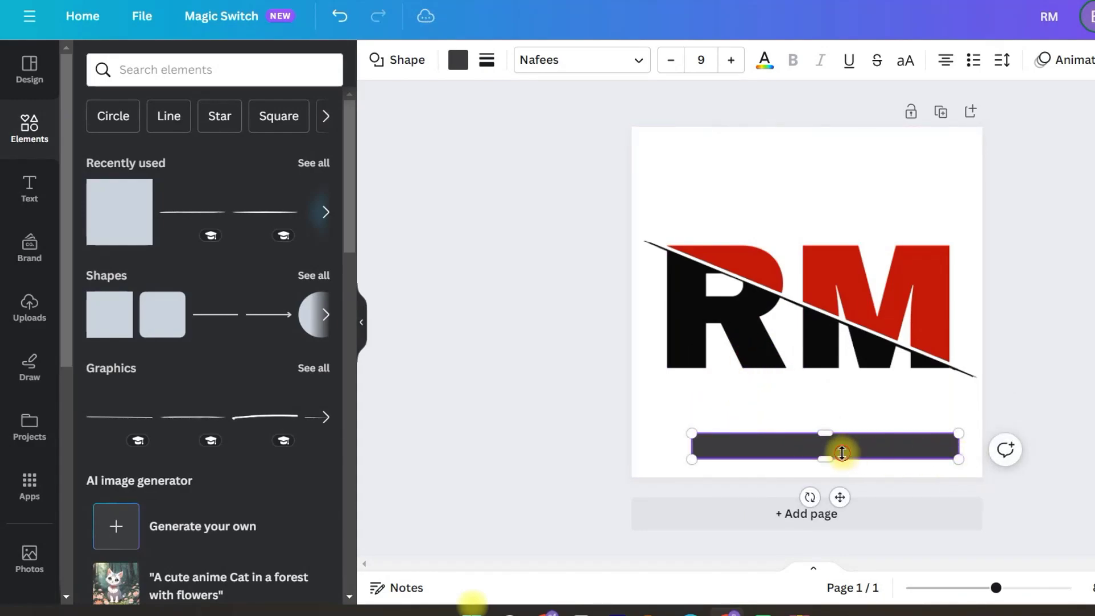
click(530, 347)
Fit the bar to the width of the RM letters and position it directly beneath them
drag(738, 442, 724, 391)
drag(939, 392, 956, 390)
drag(673, 393, 667, 393)
drag(775, 402, 811, 383)
Recolour the bar under the letters black
click(460, 60)
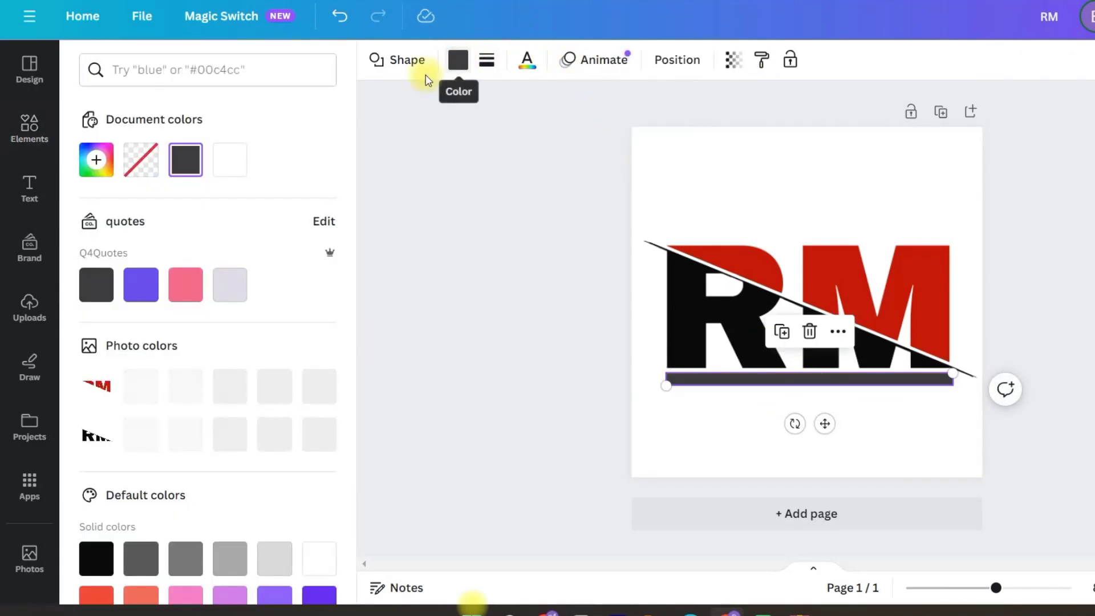
click(97, 160)
drag(176, 244, 89, 330)
click(547, 303)
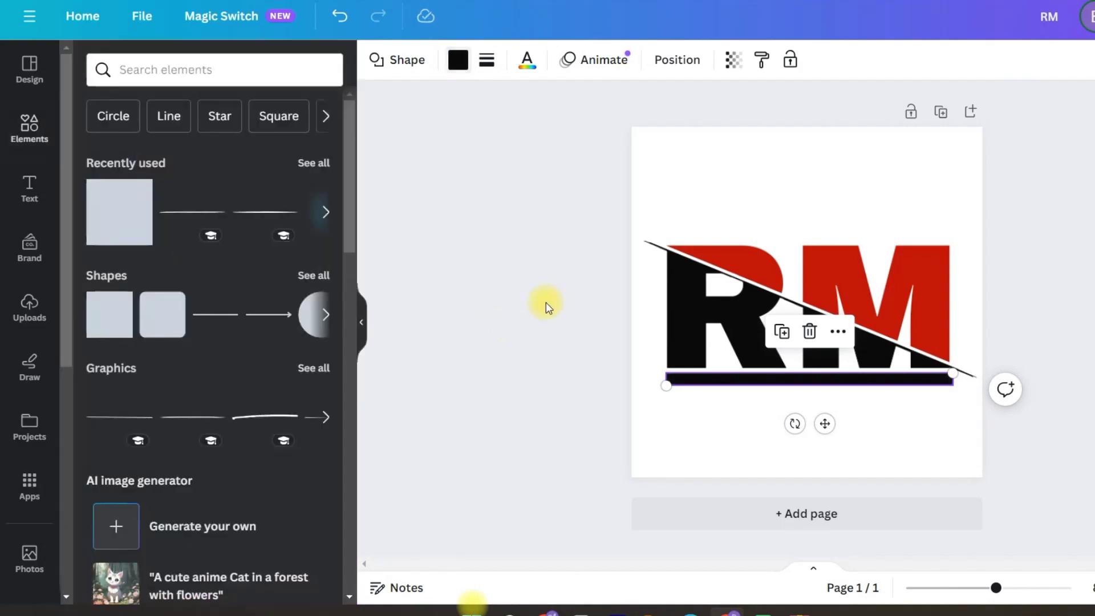
Recolour the bar under the letters with the red from the RM image and deselect it
click(730, 378)
click(460, 59)
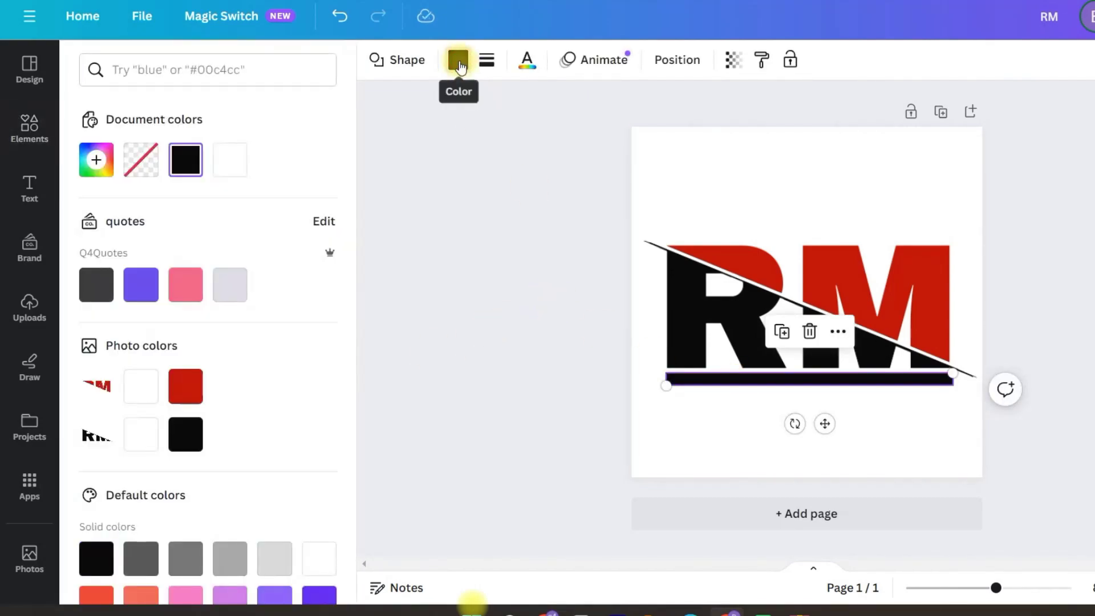
click(185, 386)
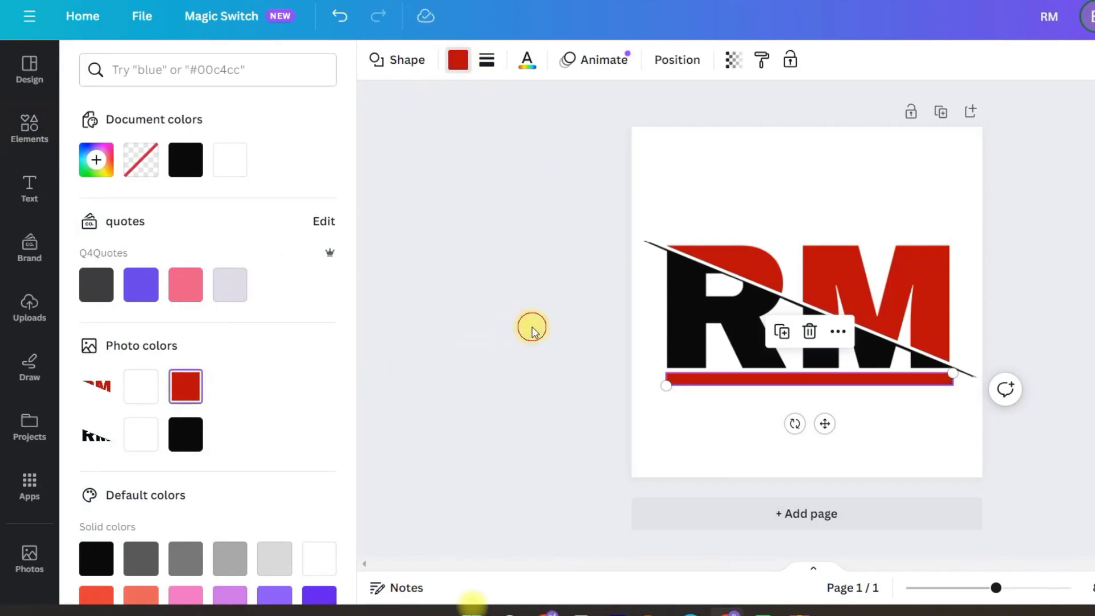
click(531, 331)
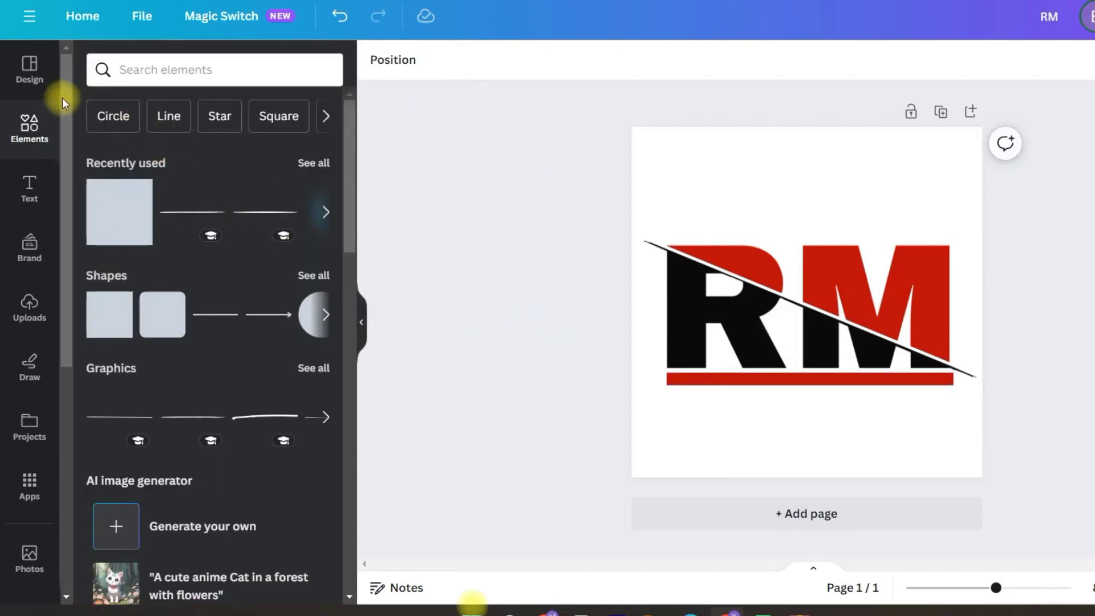
Add a heading text and place it below the red bar
click(30, 190)
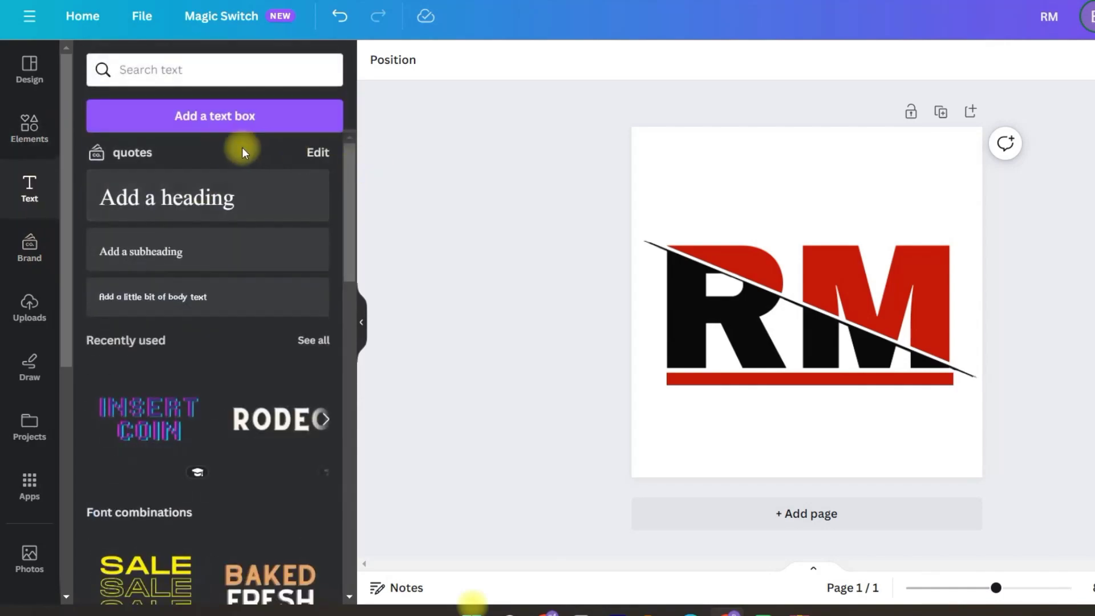
click(264, 196)
key(ctrl+z)
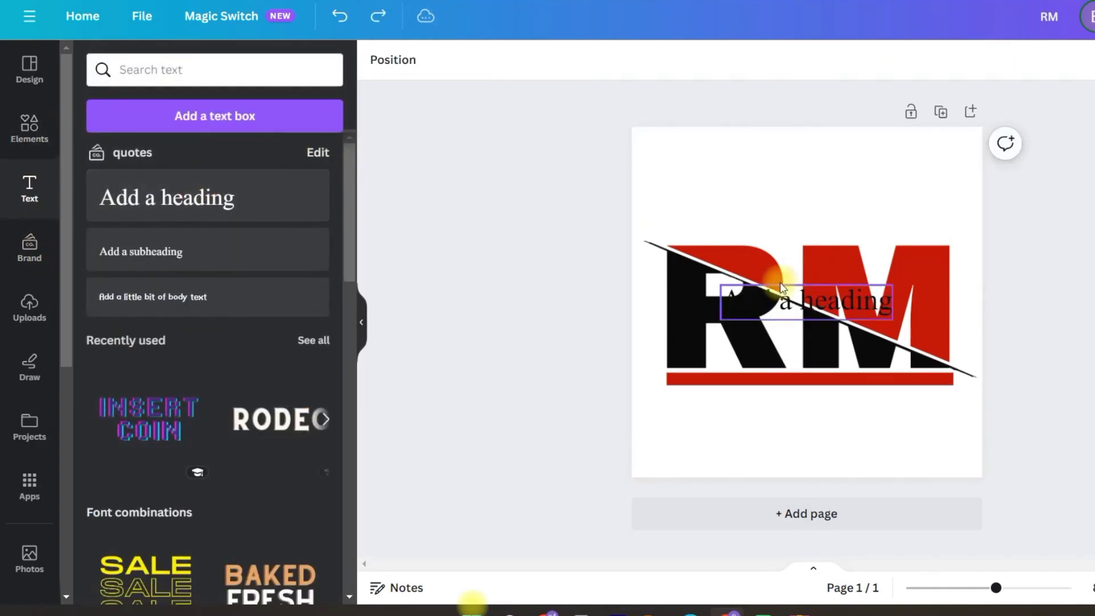
drag(781, 285, 782, 420)
Replace the heading's text with "Romio Music"
double_click(786, 419)
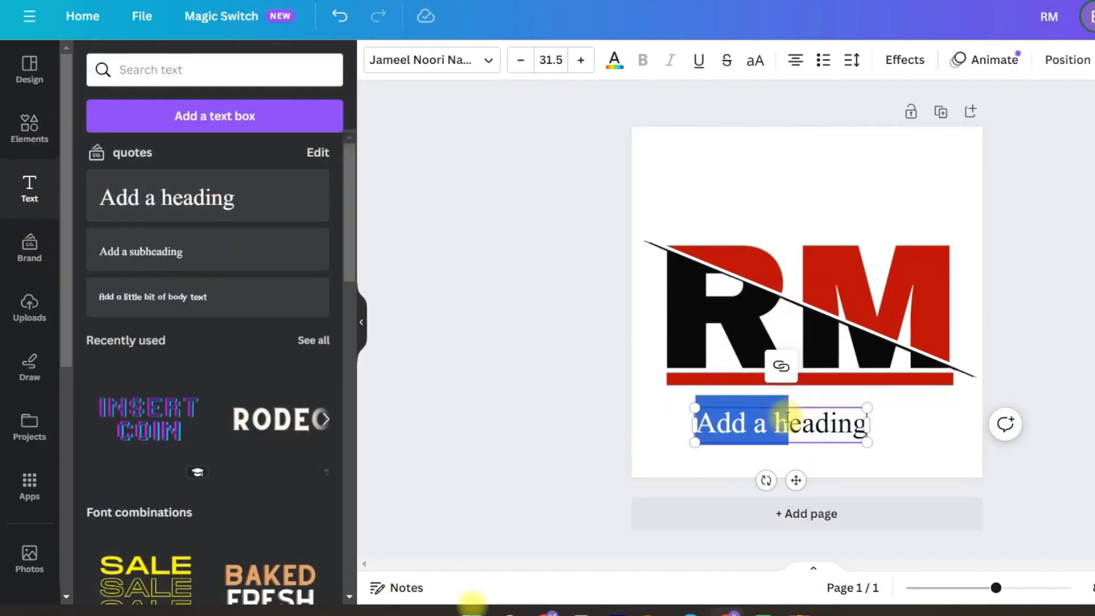
key(ctrl+a)
key(BackSpace)
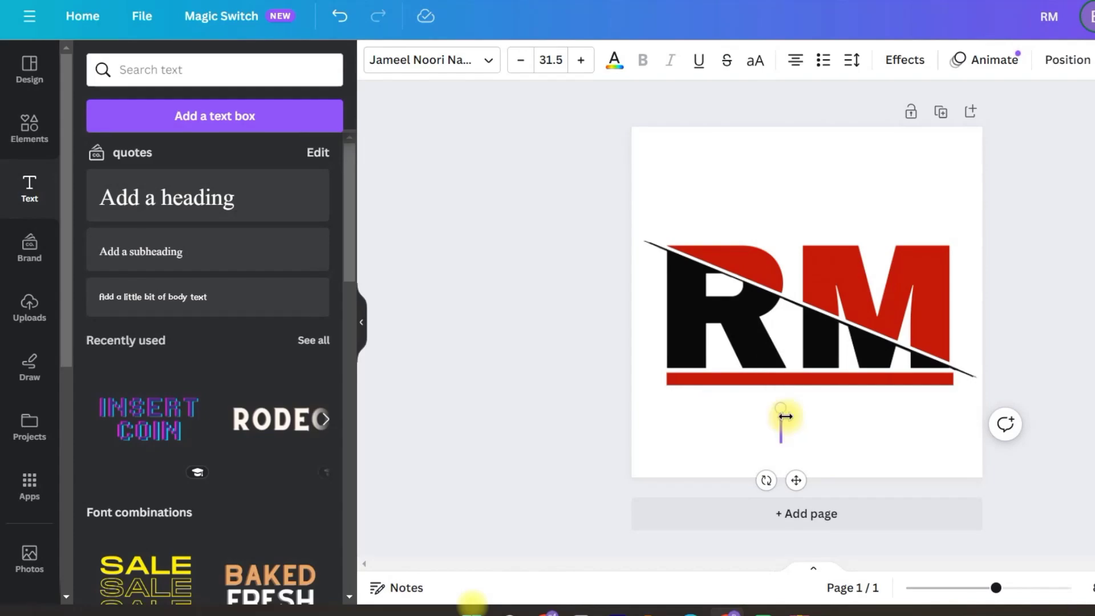
text(Rom)
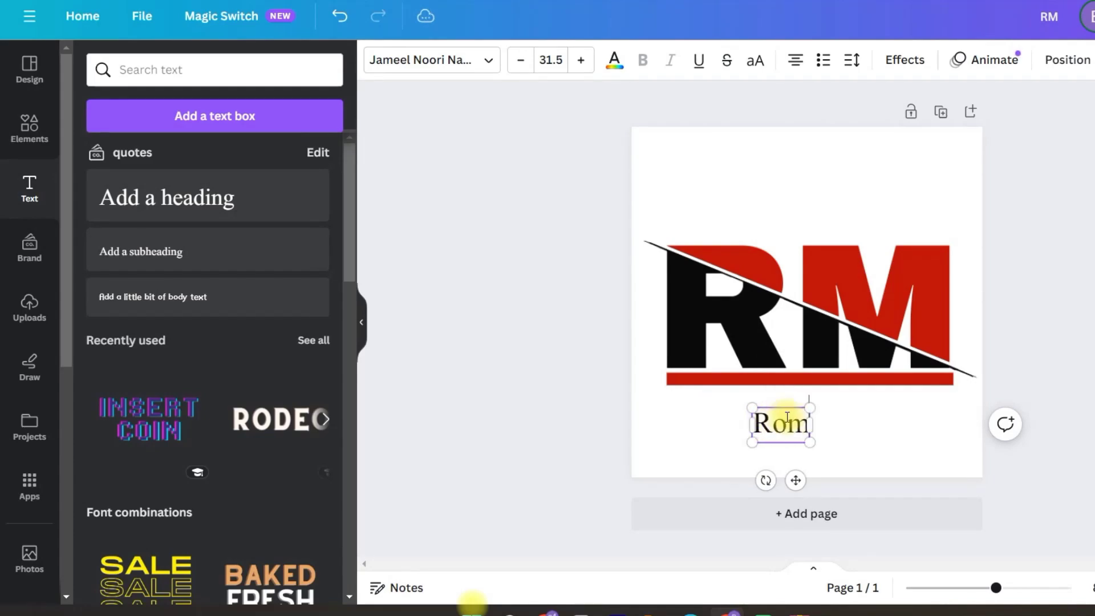
text(io Music)
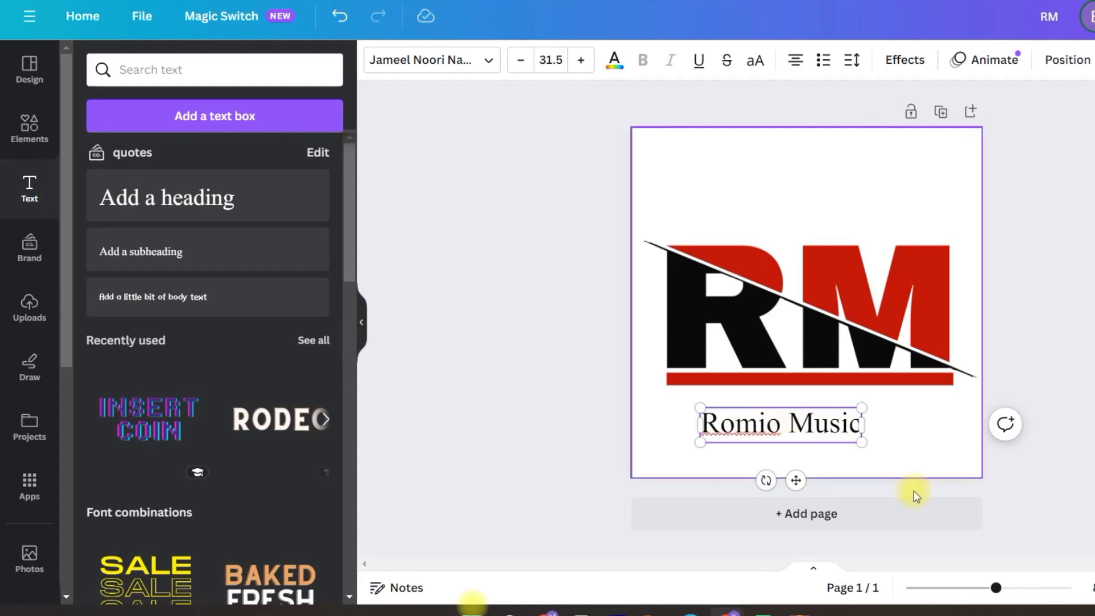
Enlarge the Romio Music text to about size 47.2 and move it up close beneath the red bar
drag(865, 440, 941, 456)
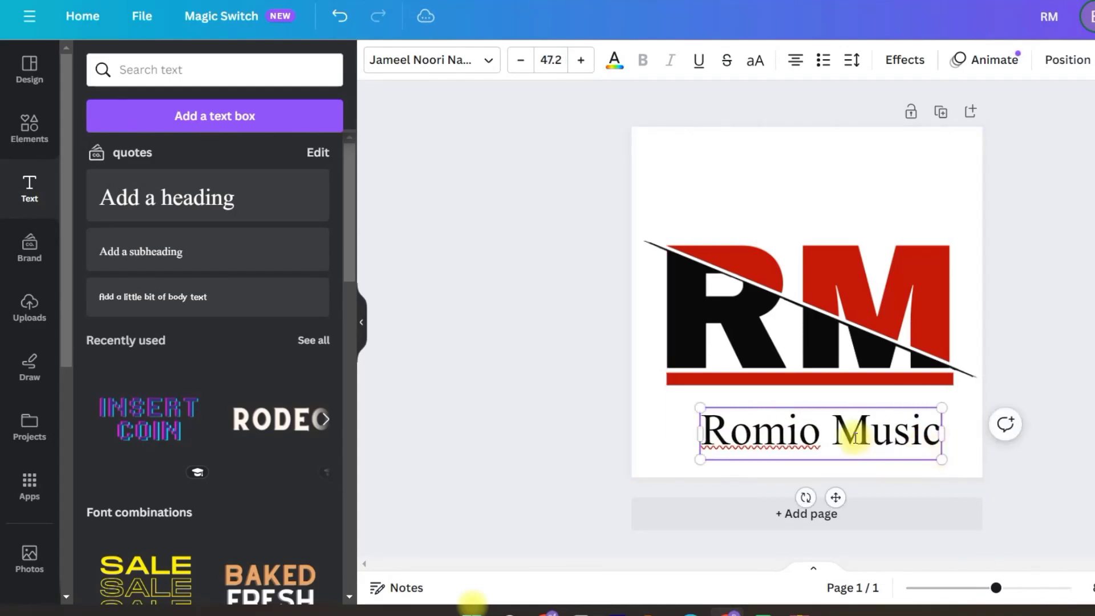
click(678, 434)
drag(762, 430, 751, 408)
Change the font of the Romio Music text to Buffalo
click(486, 59)
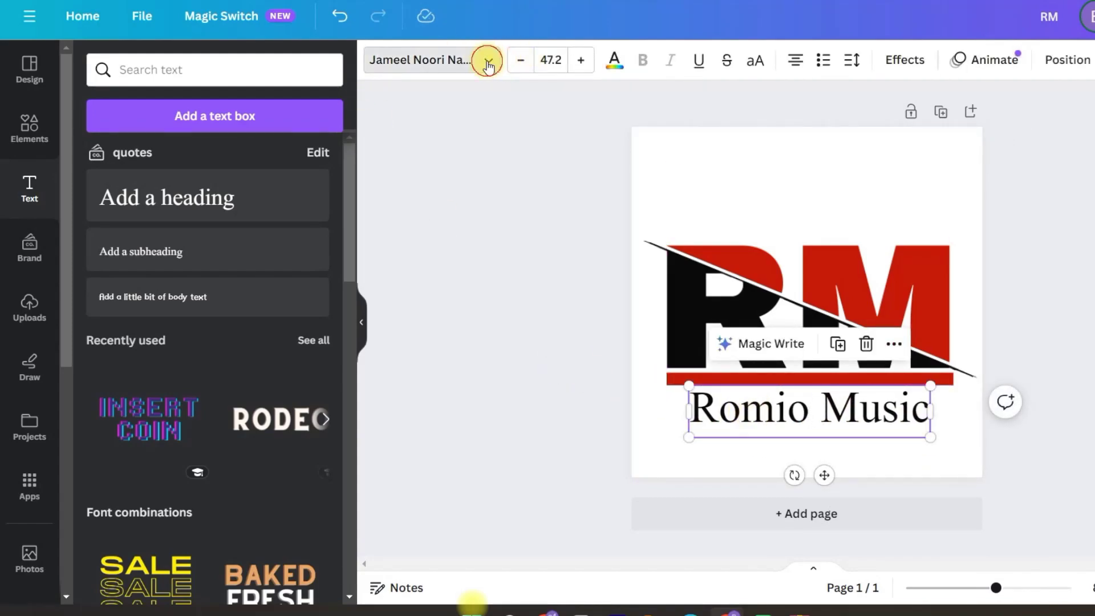
scroll(171, 242, down, 15)
click(119, 371)
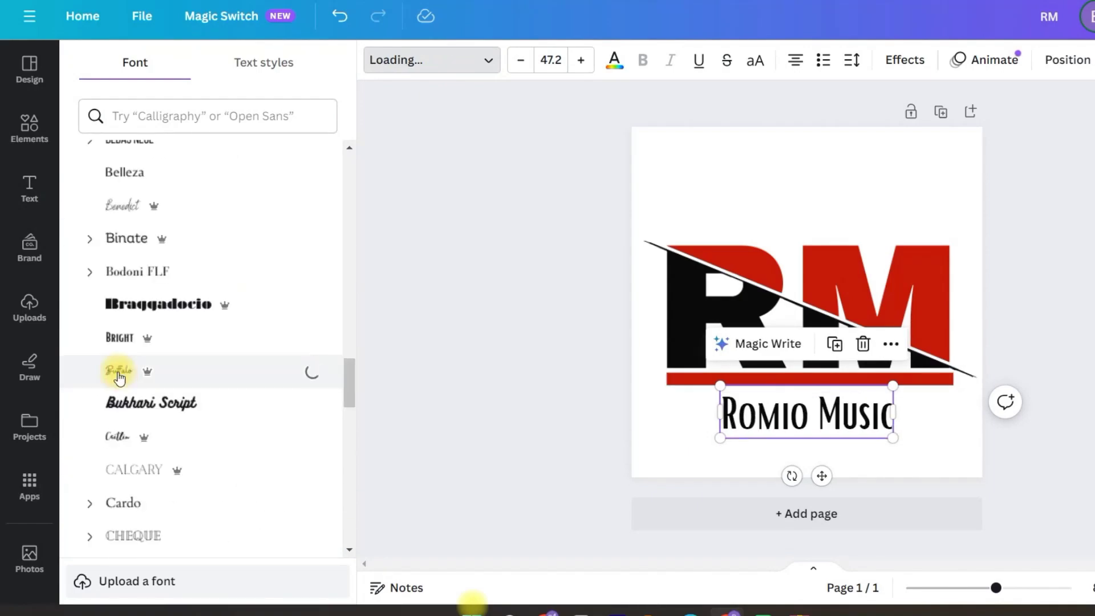
click(557, 358)
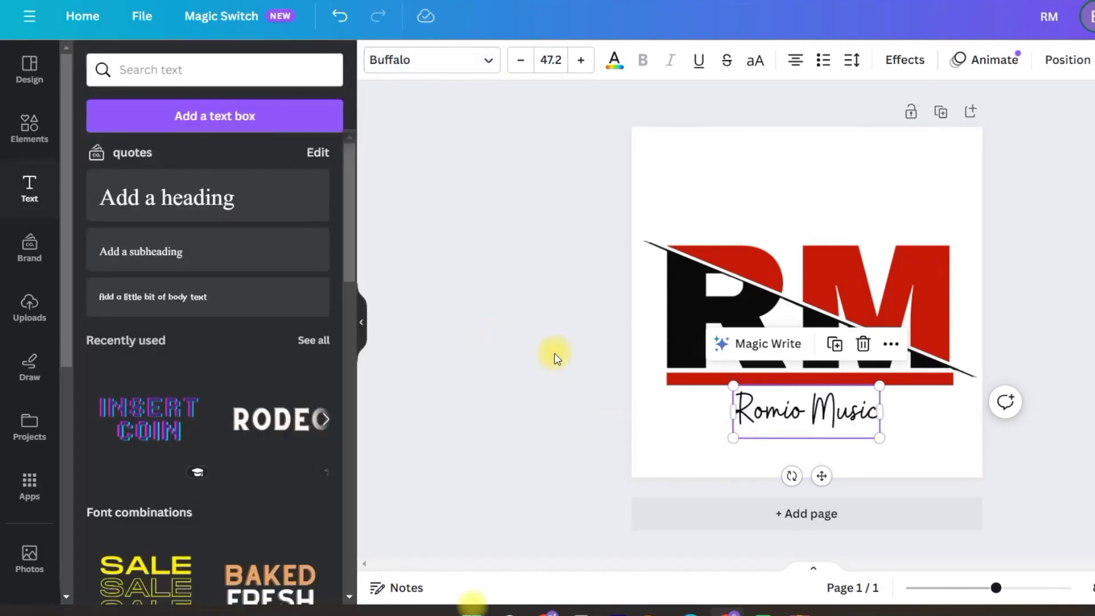
click(523, 363)
Nudge the Romio Music text into place beneath the red bar and deselect it
drag(821, 415, 825, 411)
click(822, 407)
click(529, 353)
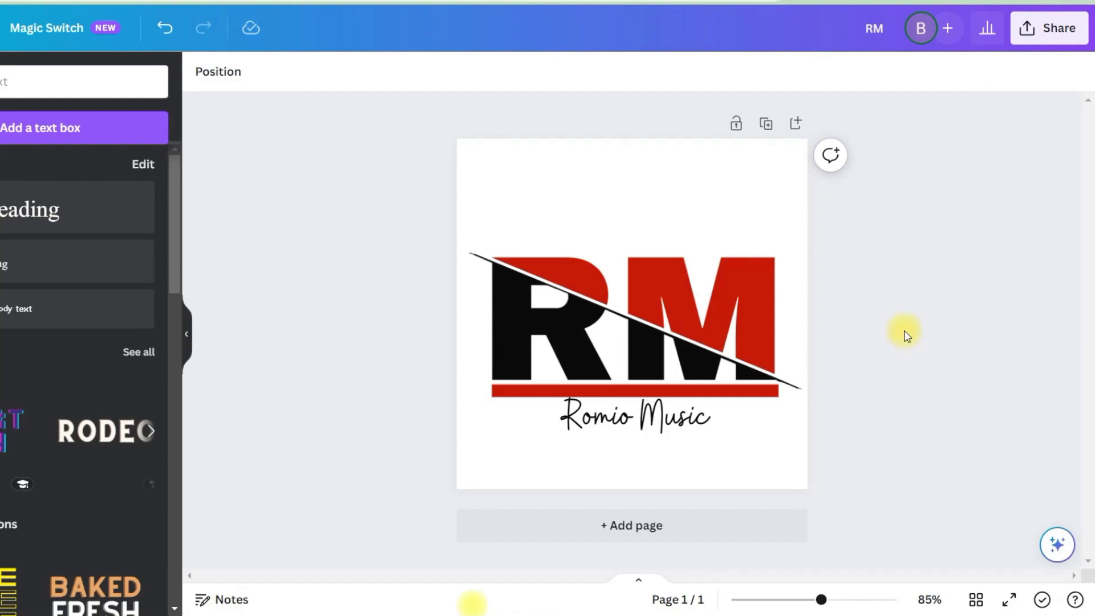
Download the finished logo as a PNG at 500 × 500 px with a transparent background
click(1056, 33)
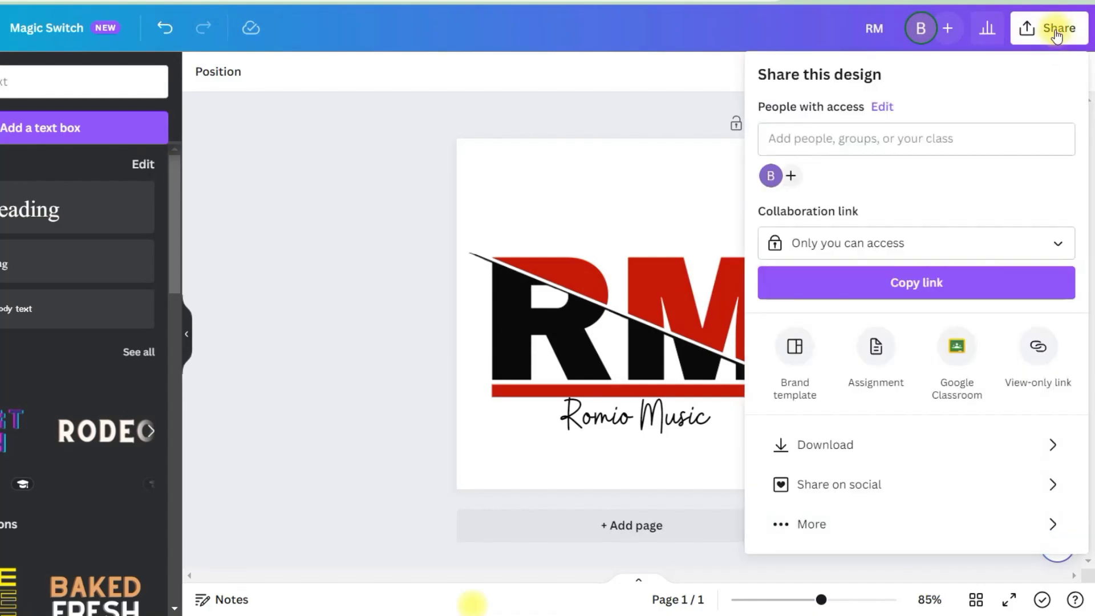
click(849, 445)
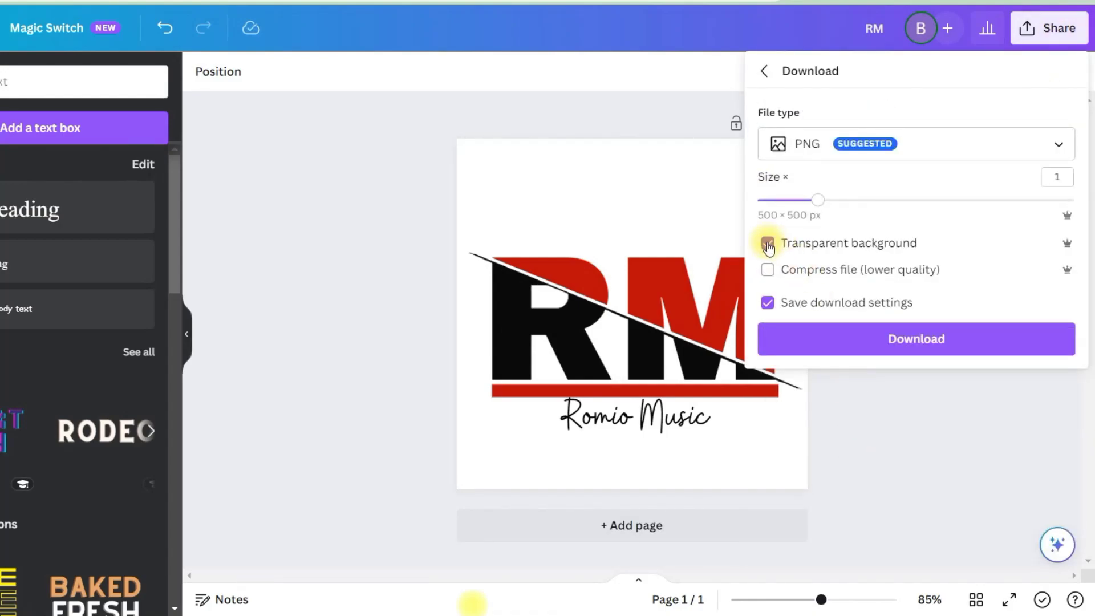
click(899, 340)
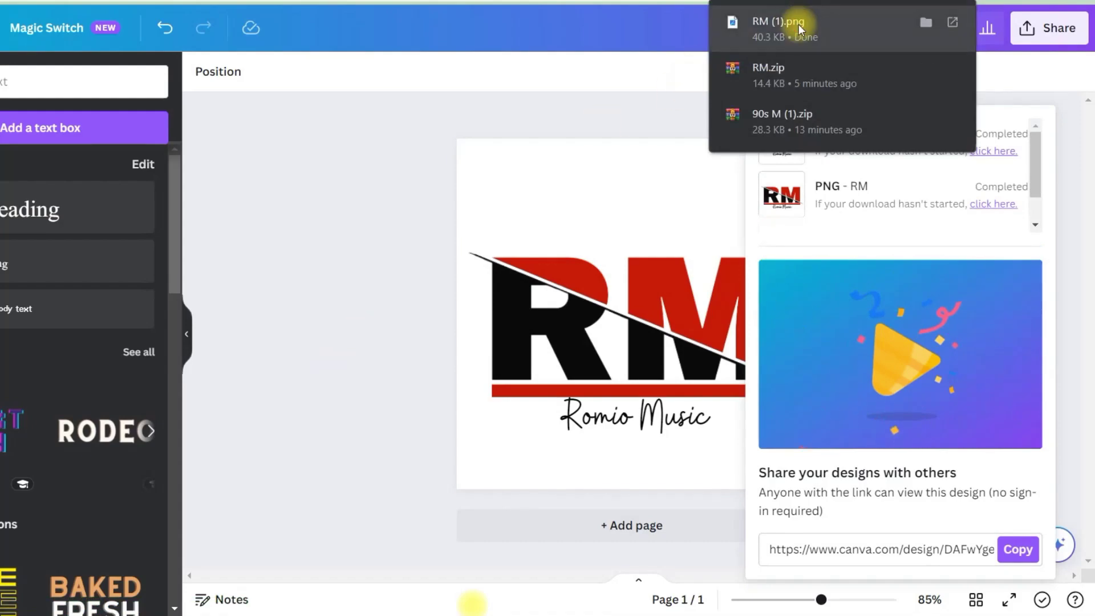
Open the downloaded RM (1).png to check the exported logo
click(798, 24)
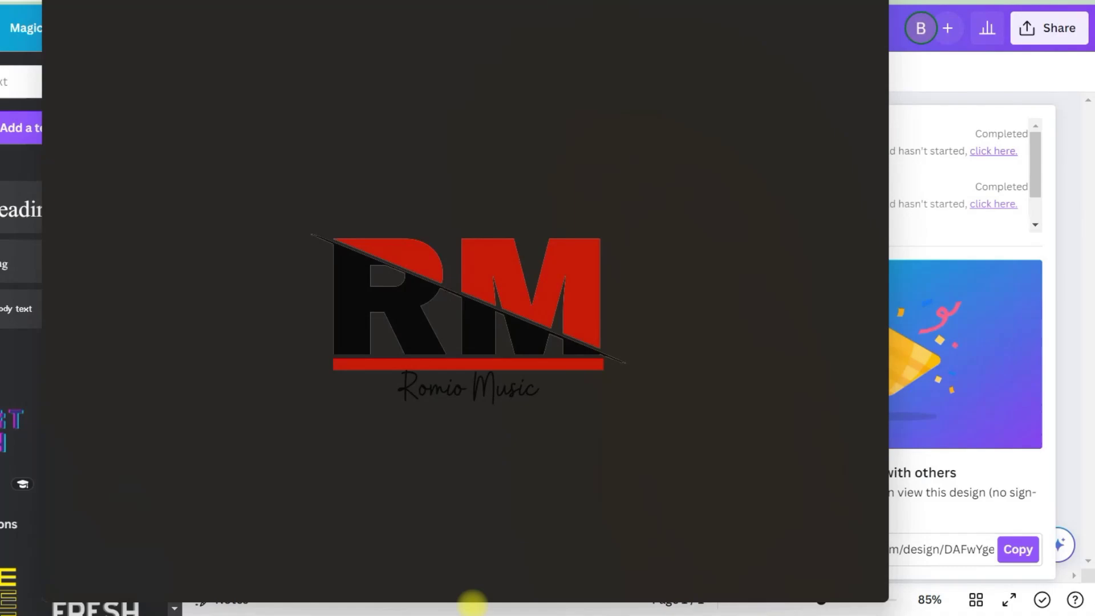
click(472, 602)
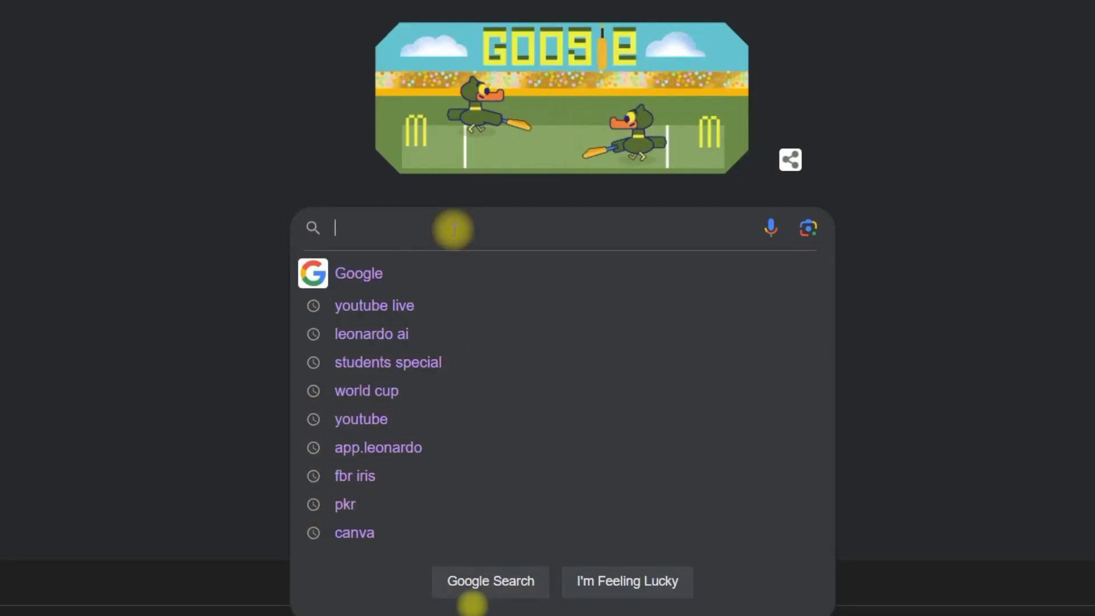
Search Google for photopea and open the Photopea online photo editor website
text(pho)
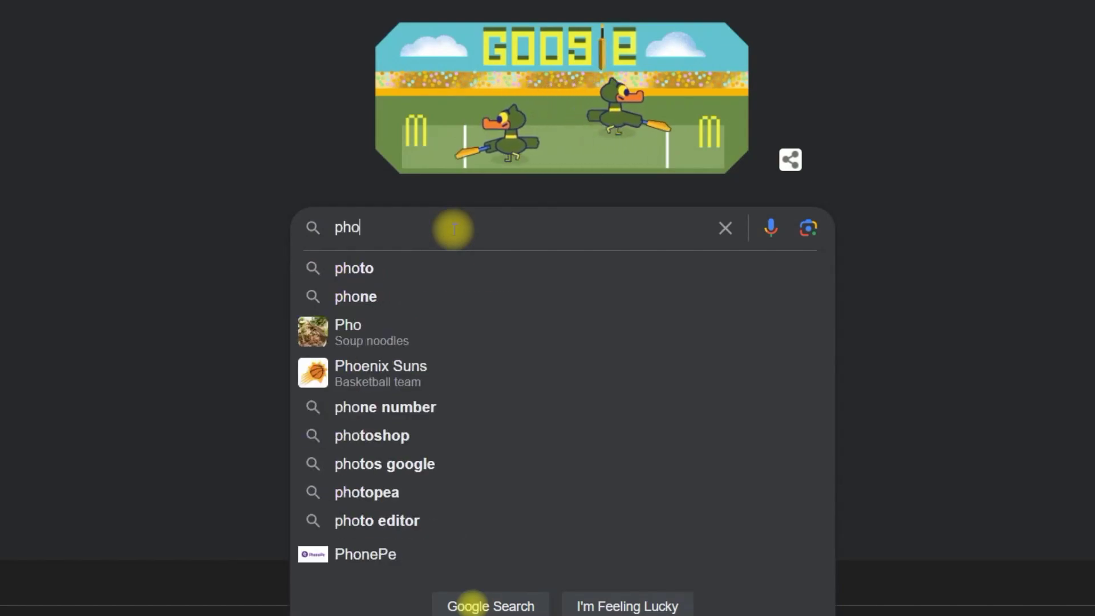
text(top)
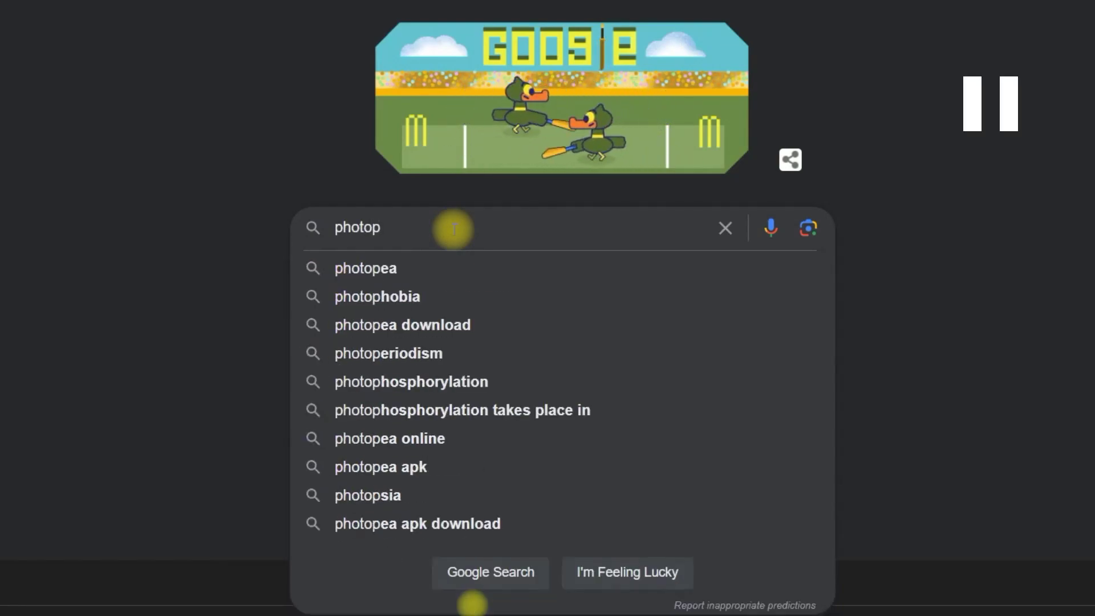
click(423, 269)
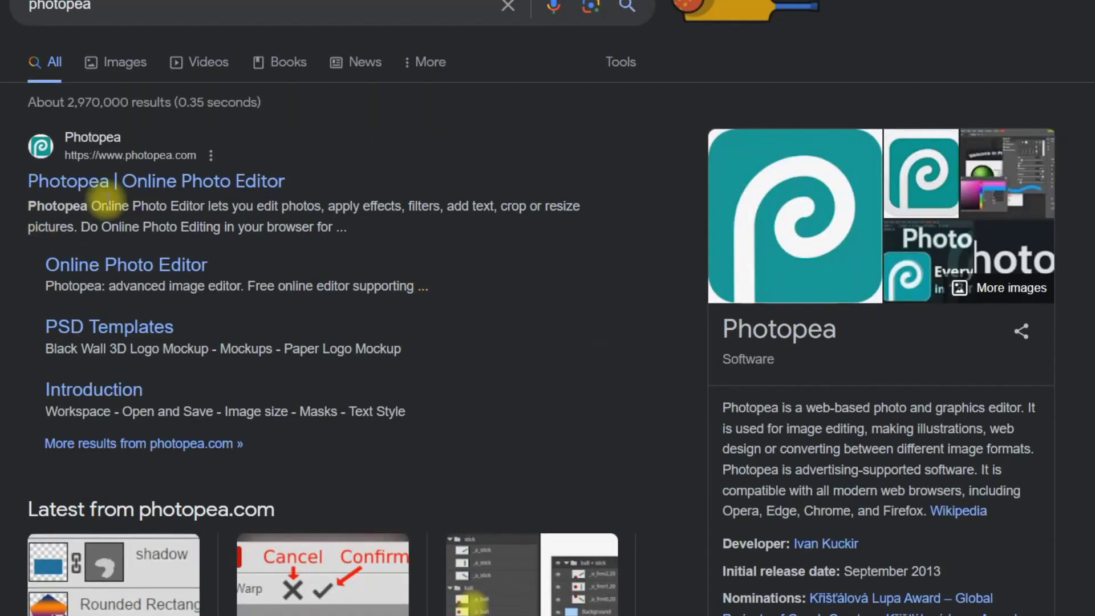
click(108, 184)
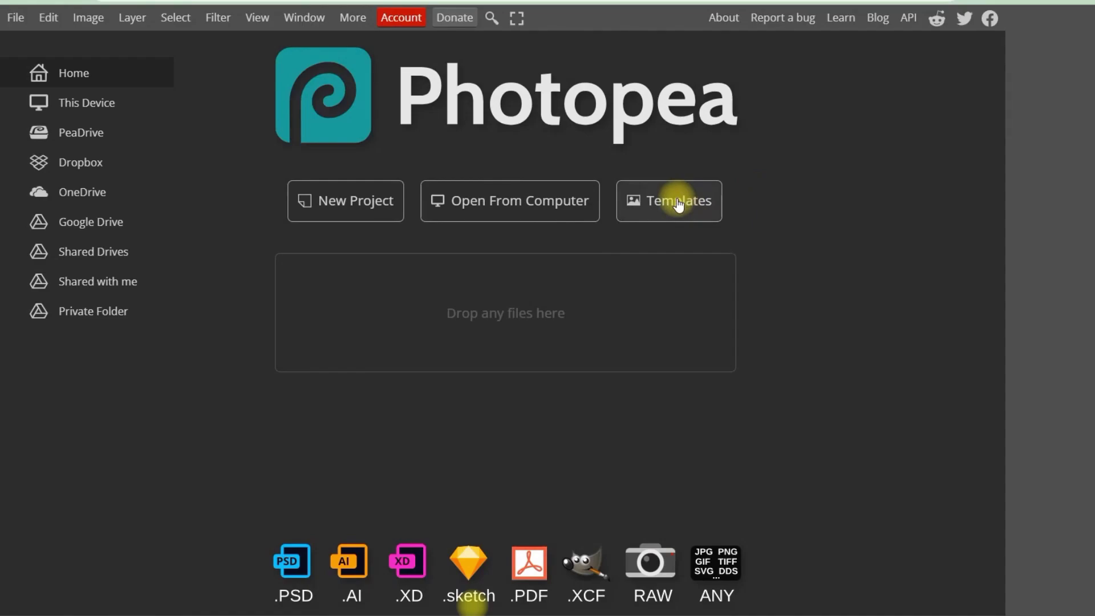
Browse the Photopea templates and open the Logo Mockup on Office Glass template in the editor
click(678, 205)
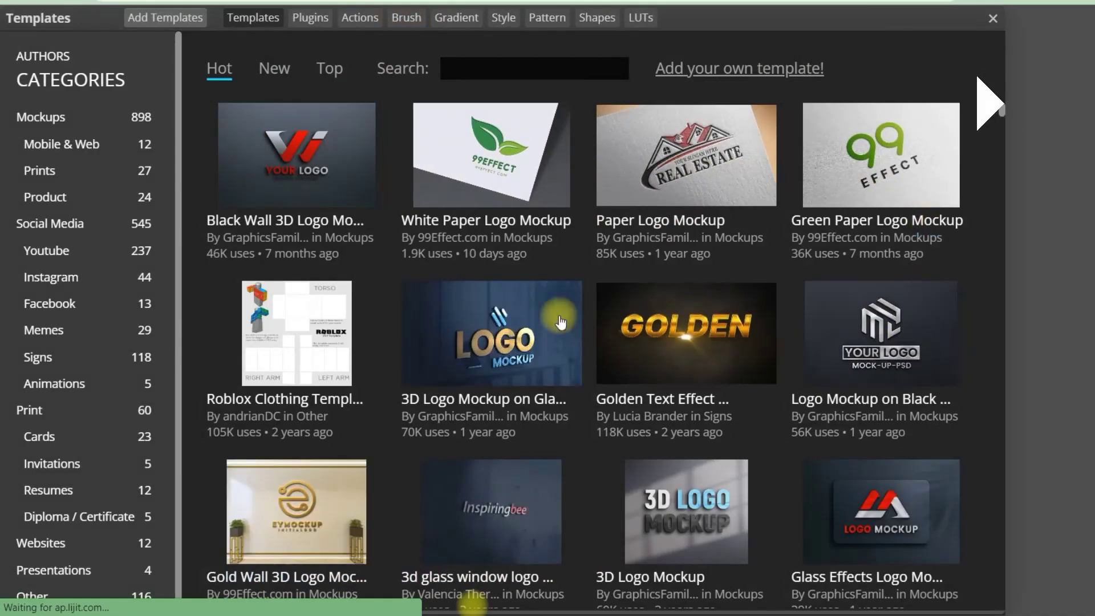
scroll(563, 319, down, 4)
scroll(914, 278, down, 2)
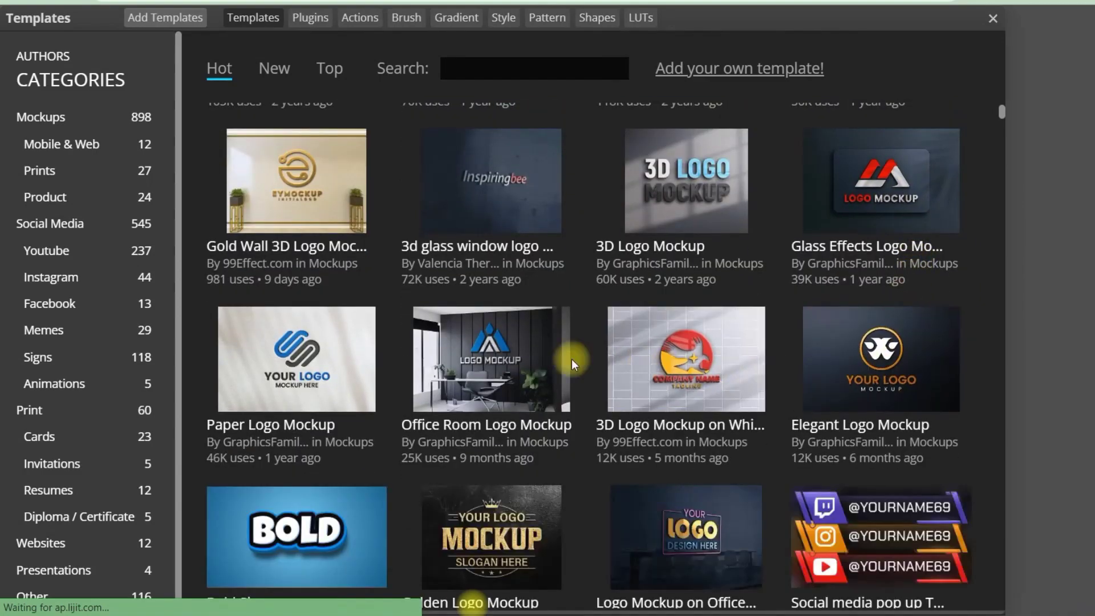
scroll(655, 319, down, 4)
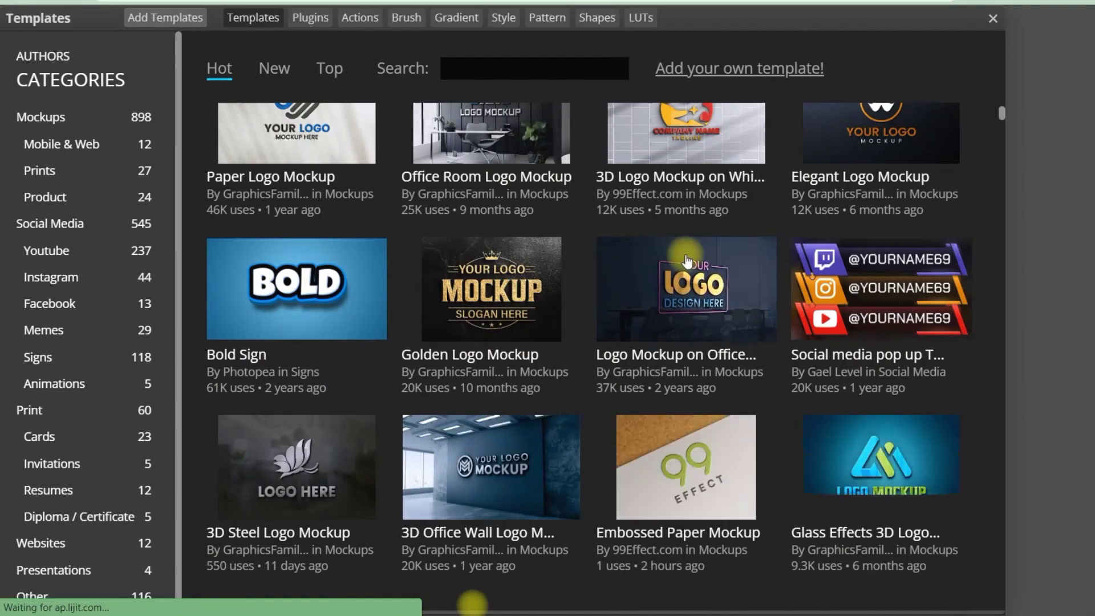
click(705, 286)
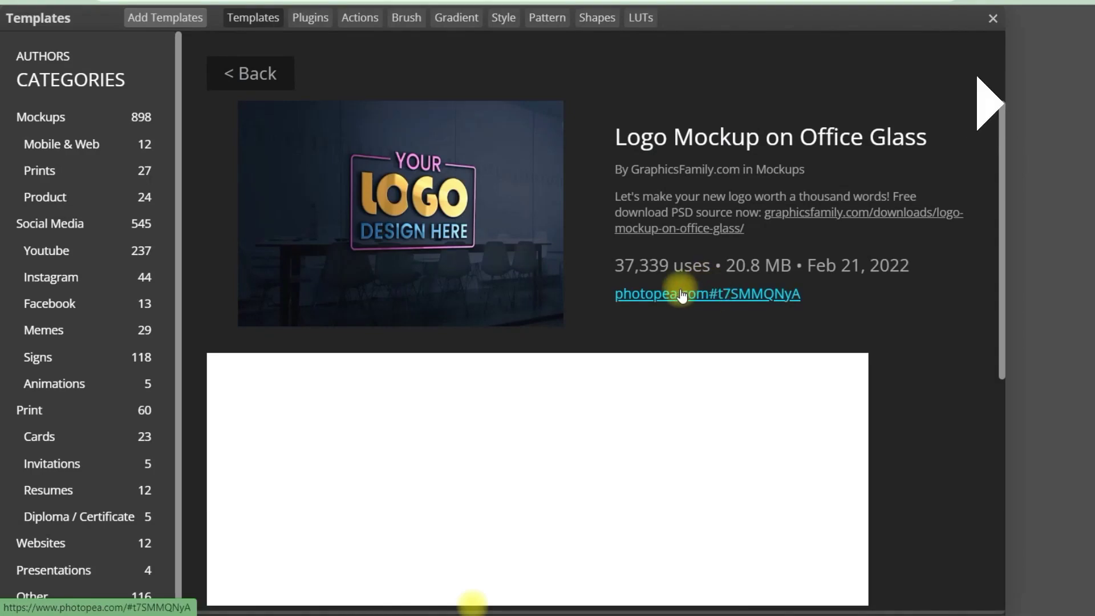
click(689, 295)
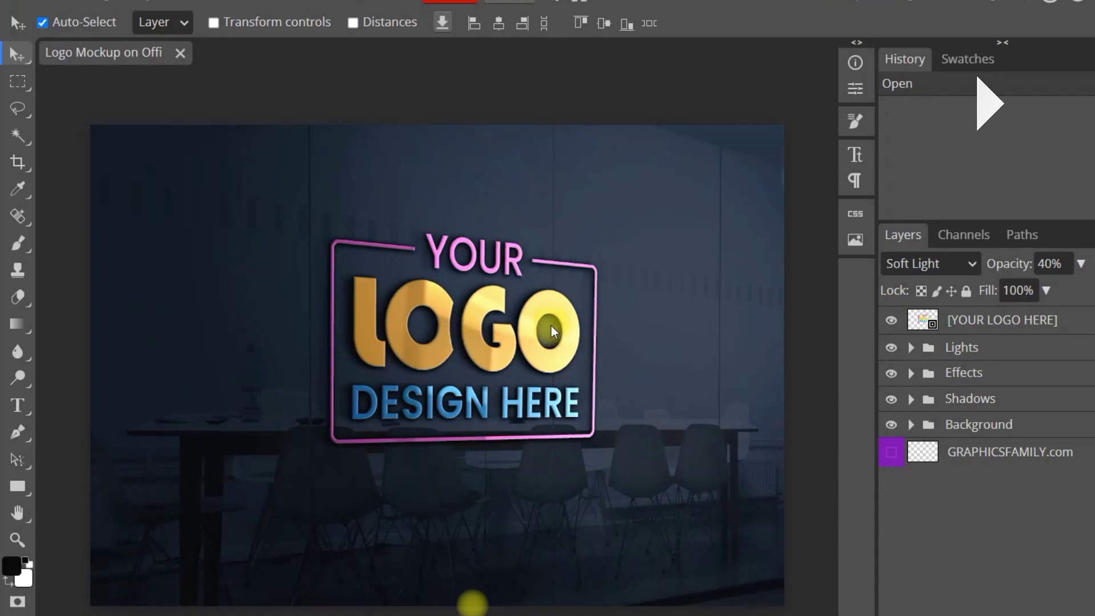
Open the contents of the [YOUR LOGO HERE] smart object and place RM (1).png into it
click(1001, 329)
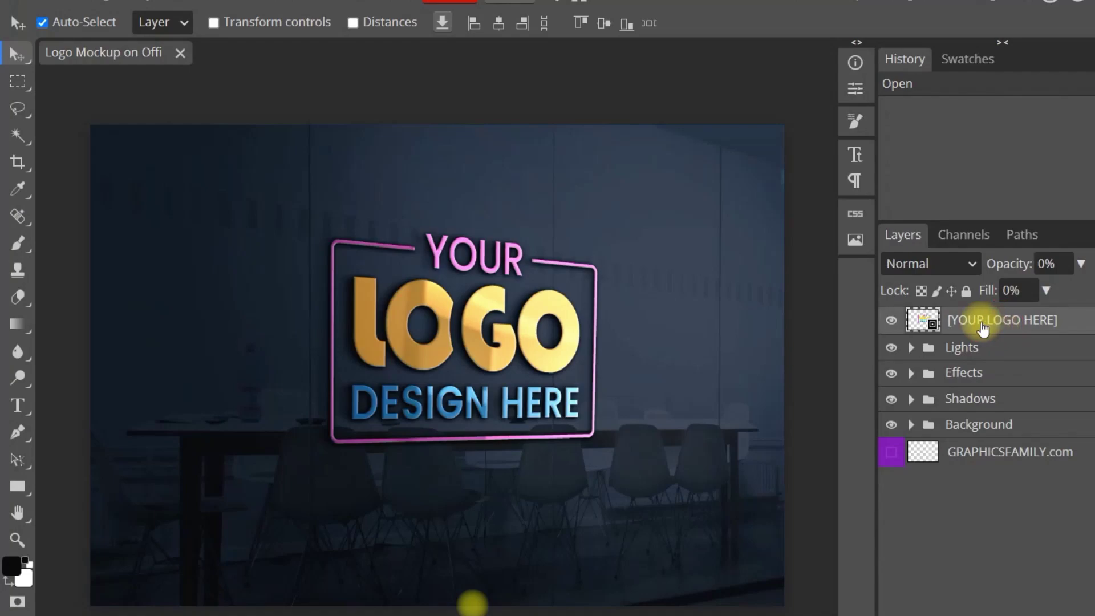
double_click(929, 320)
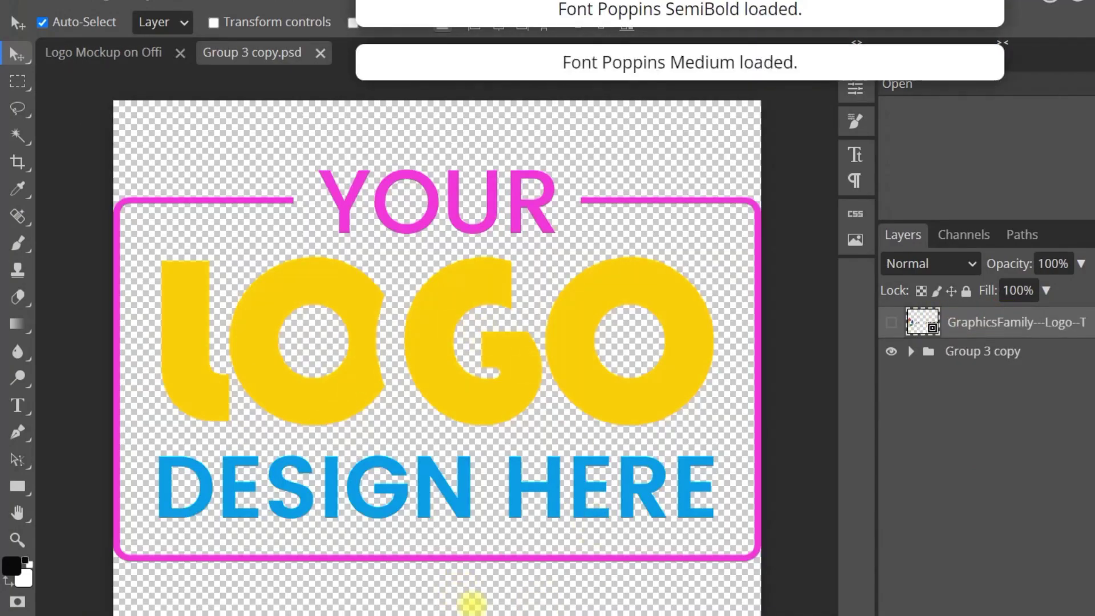
key(super+e)
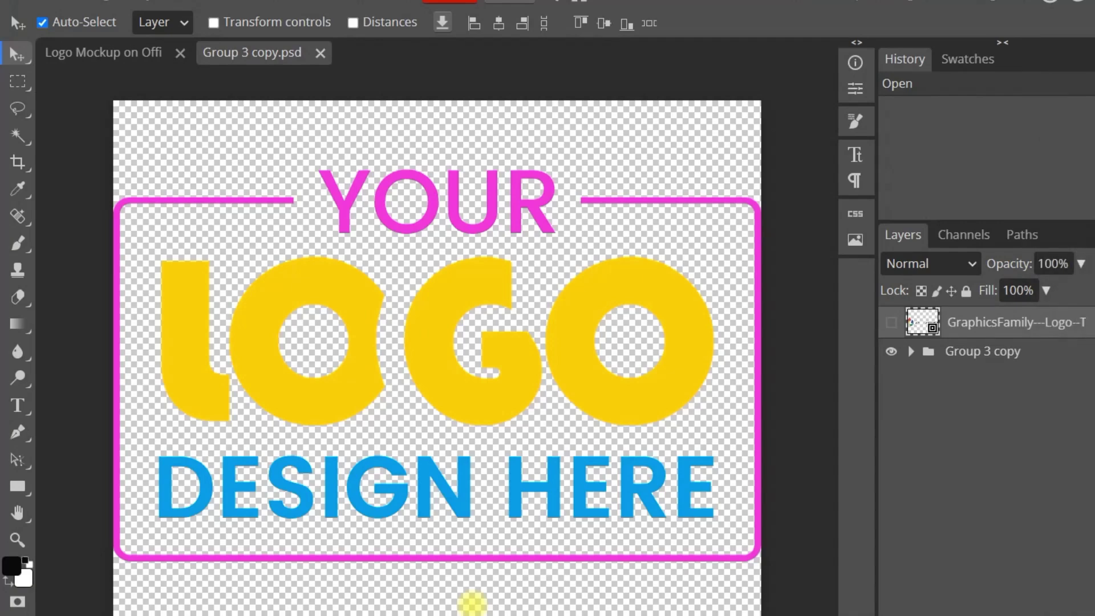
drag(1094, 421, 473, 348)
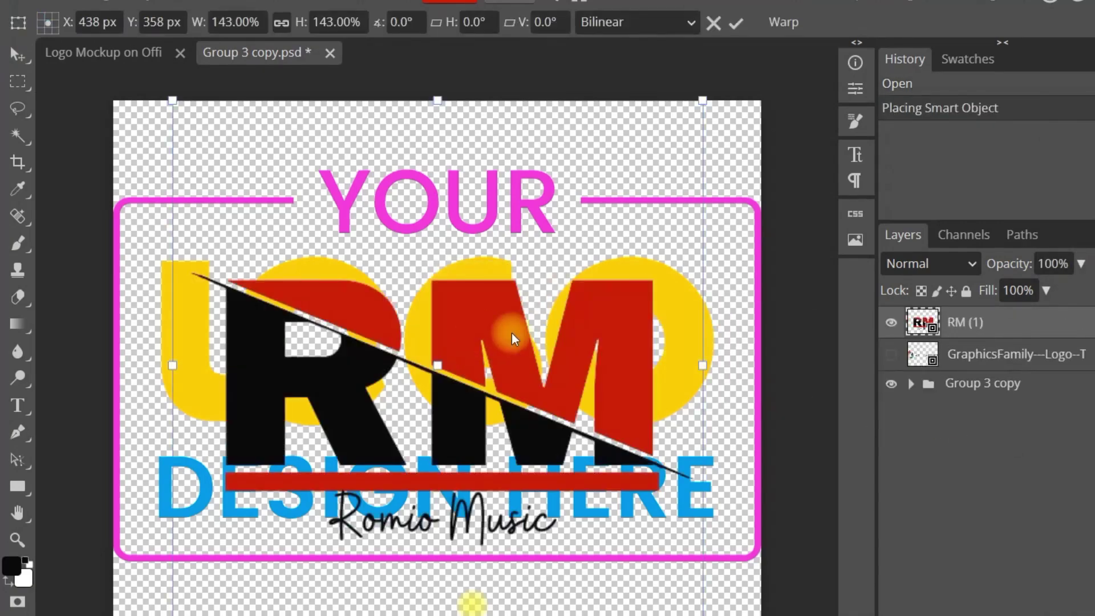
key(Return)
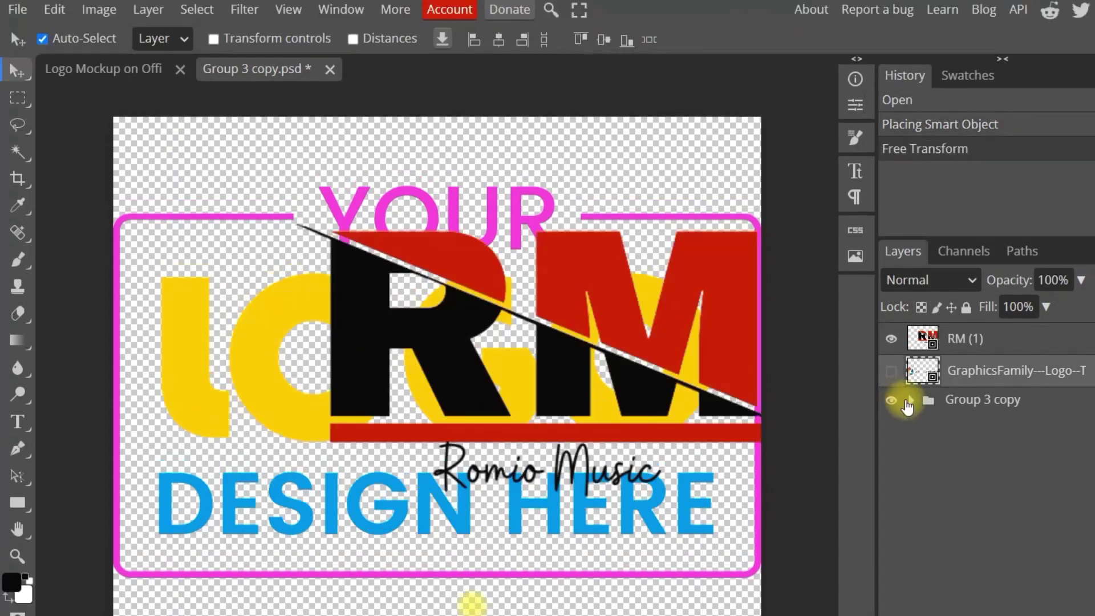
Move the RM logo aside and delete the Design Here, Logo, Rectangle 4 and Your layers from Group 3 copy
click(911, 383)
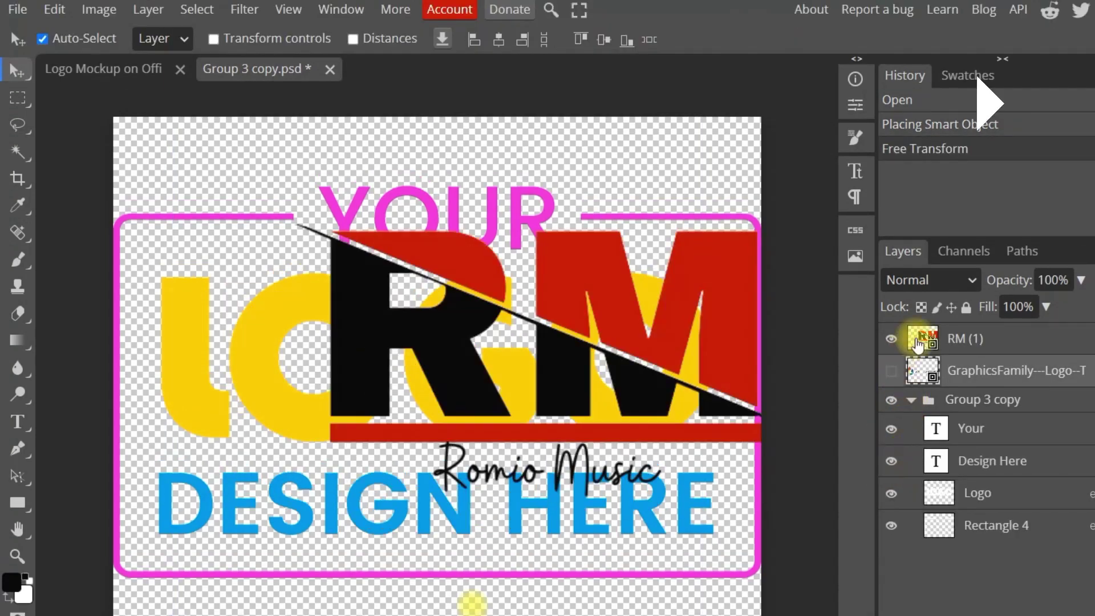
click(915, 339)
drag(626, 366, 726, 289)
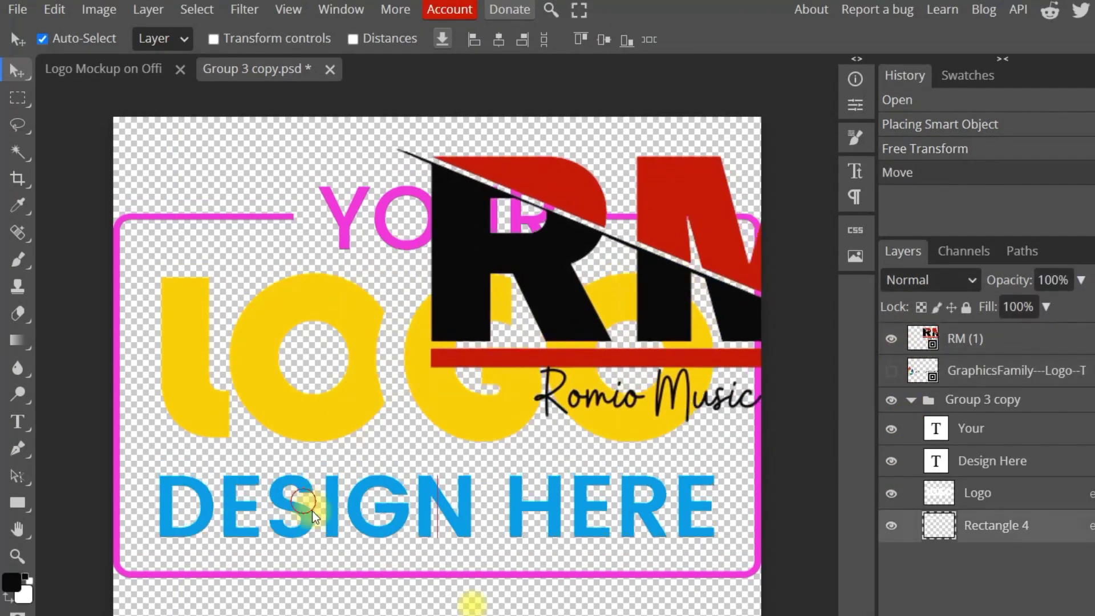
drag(306, 510, 316, 493)
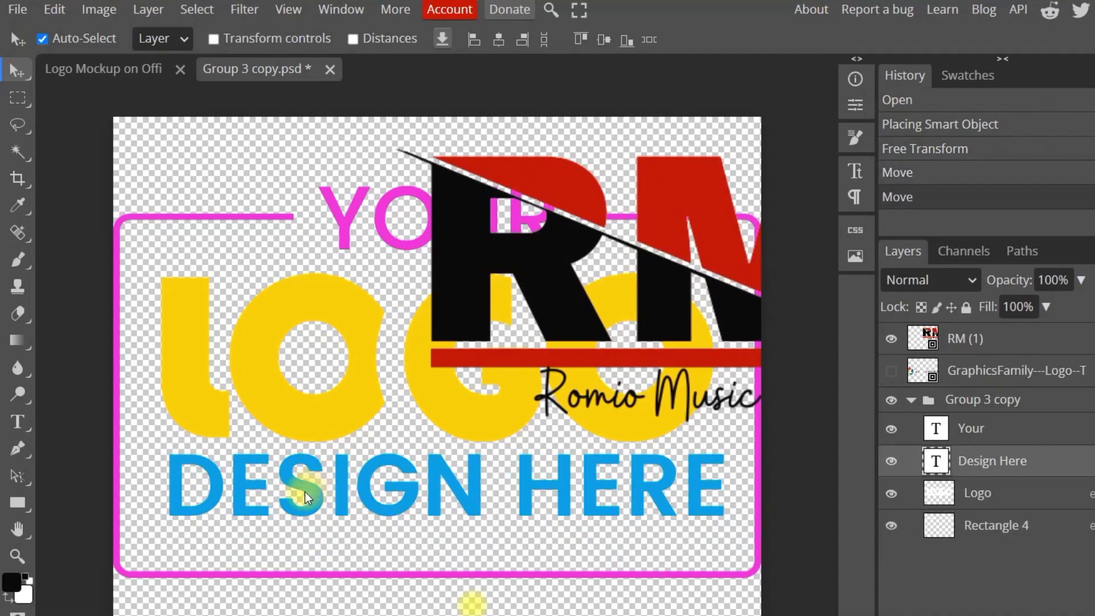
key(Delete)
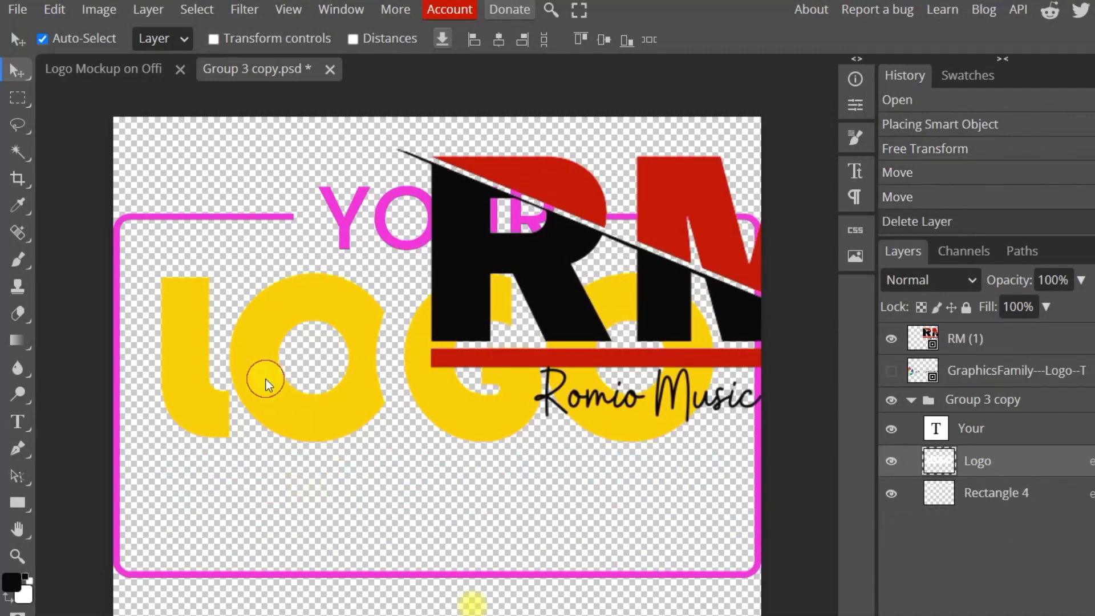
key(Delete)
key(Delete)
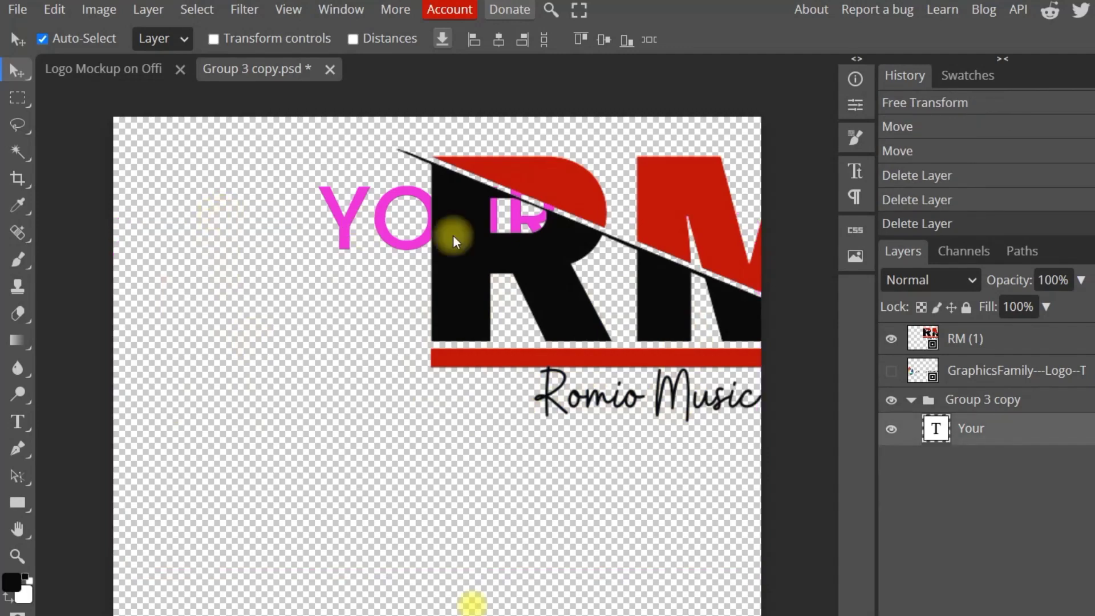
key(Delete)
Move the RM logo back to the middle of the canvas and save the smart object
click(578, 276)
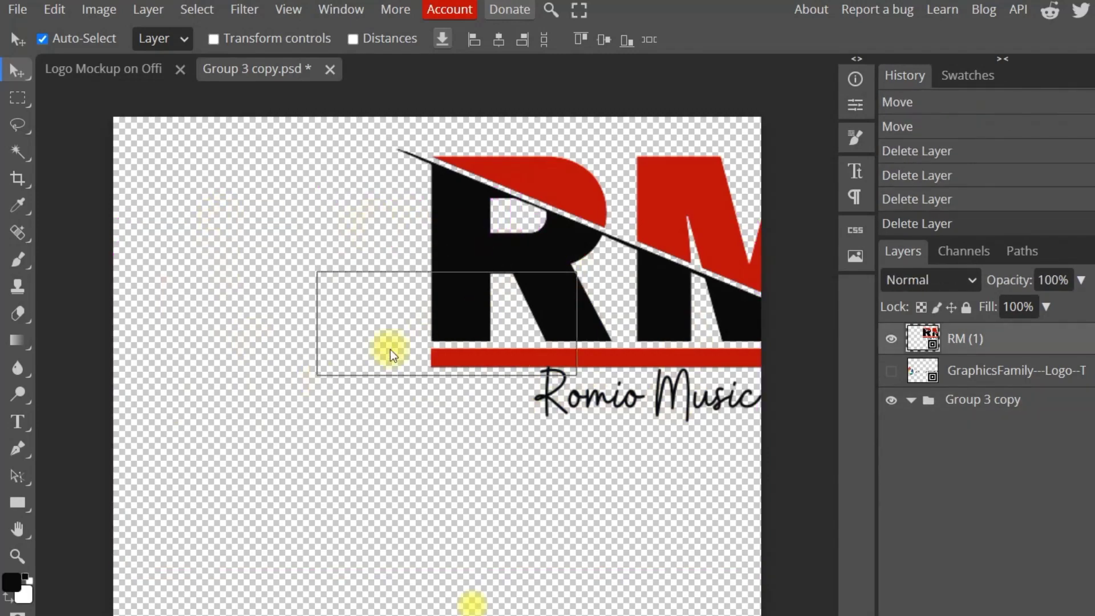
drag(630, 325, 459, 454)
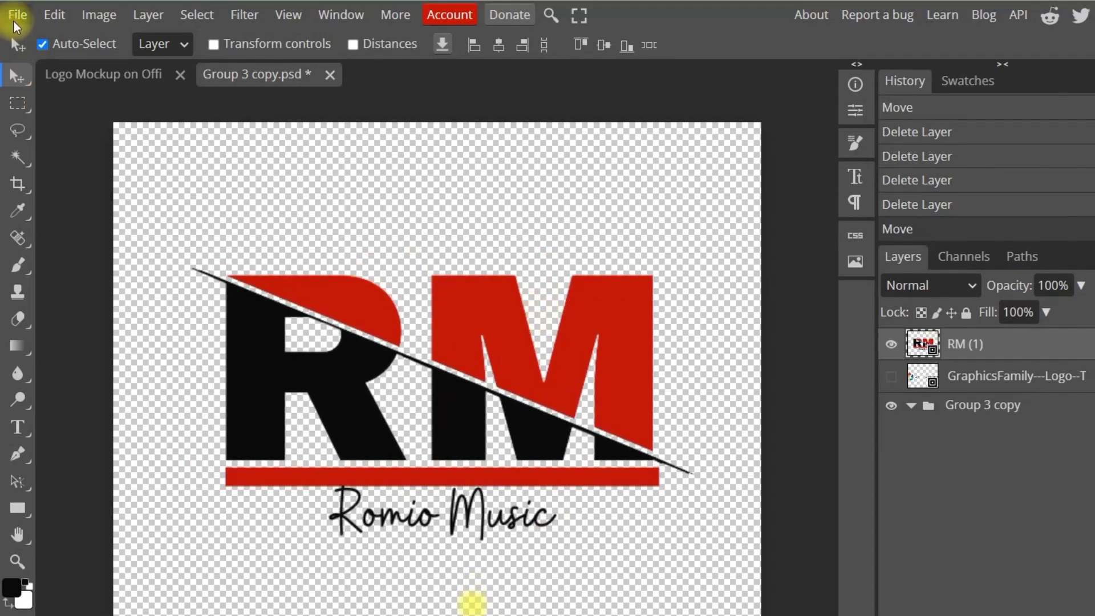
click(17, 10)
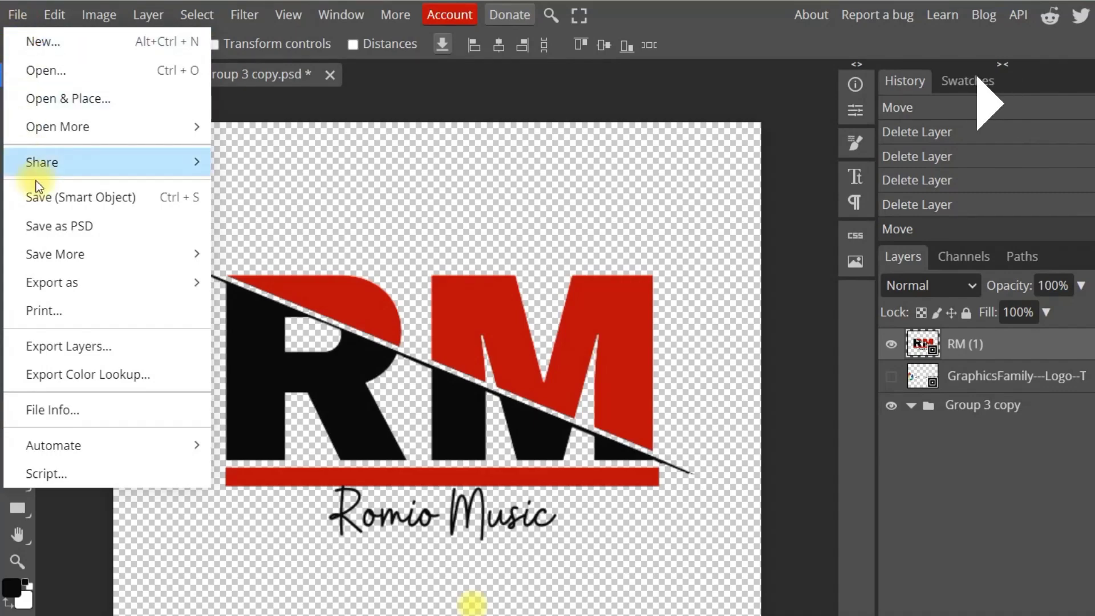
click(90, 196)
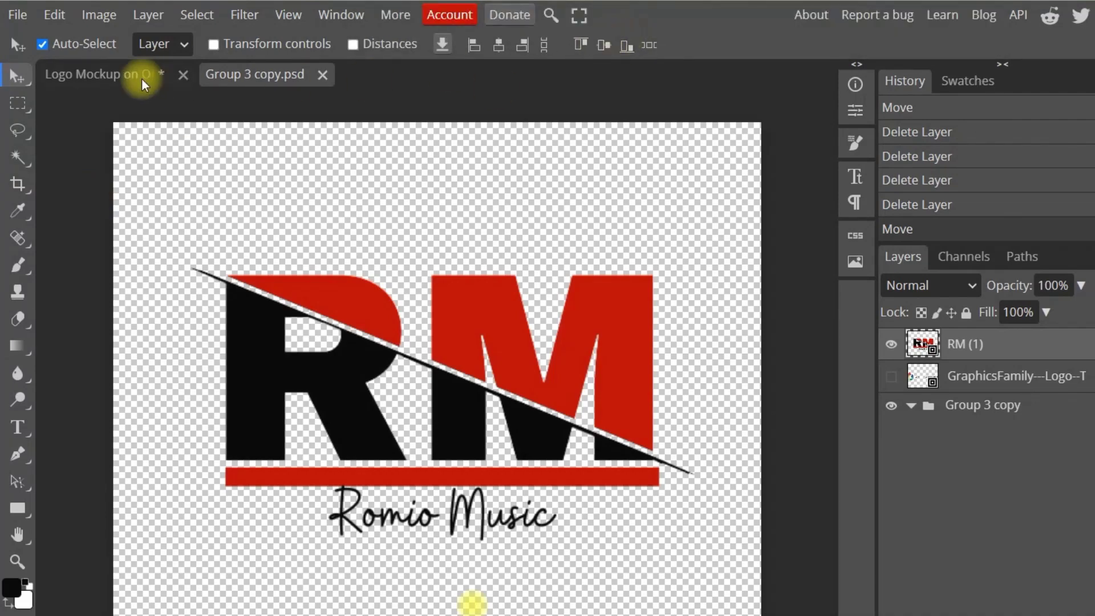
Export the office glass mockup document as a PNG at 1404 × 973 px and 100% quality, and open the downloaded file
click(116, 86)
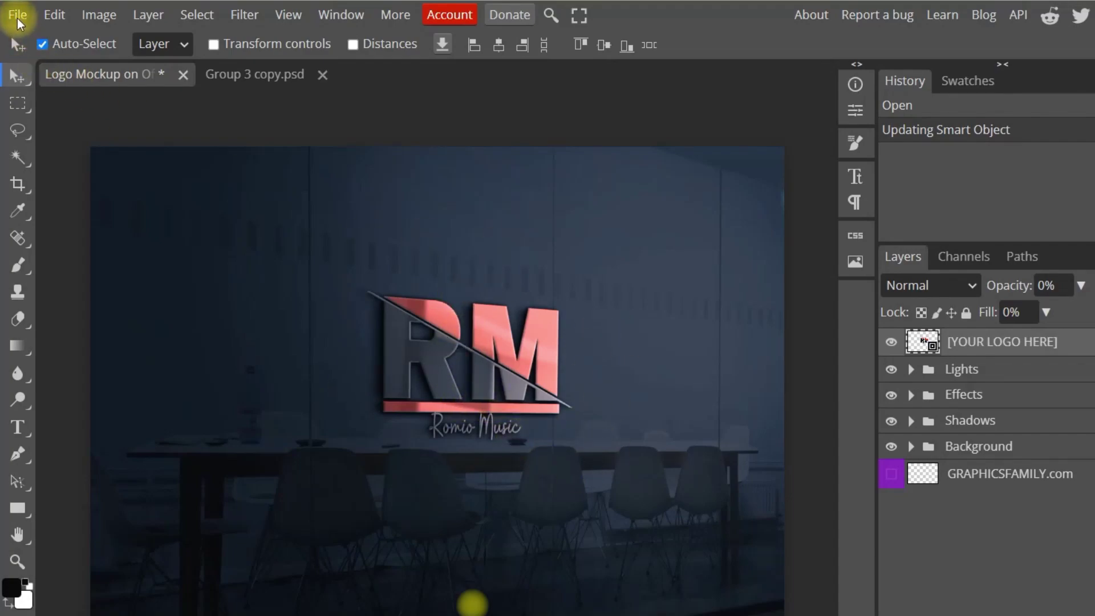
click(17, 19)
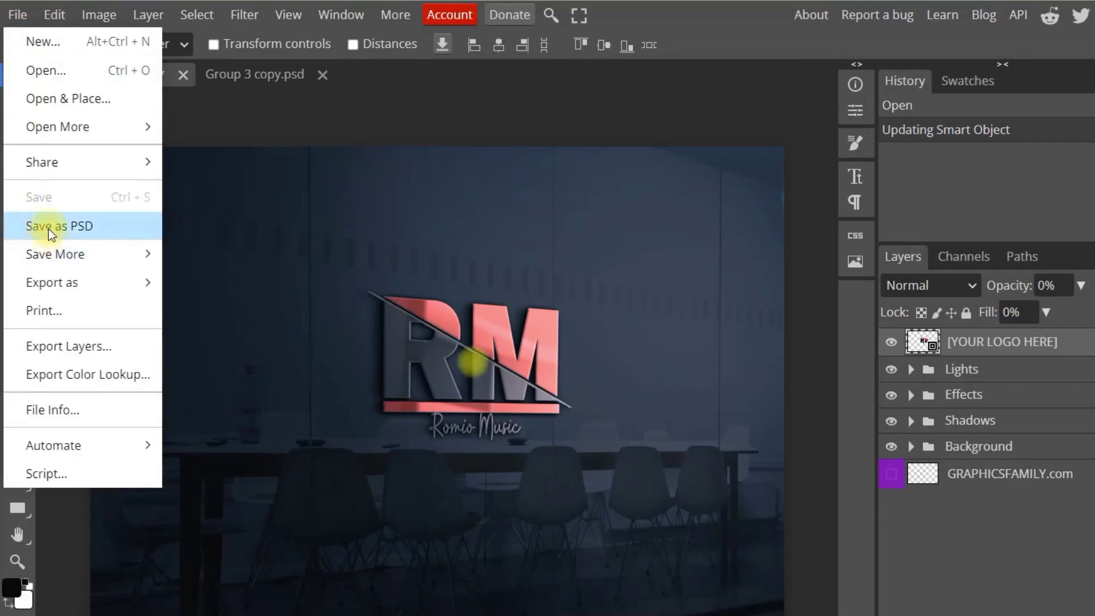
mouse_move(121, 290)
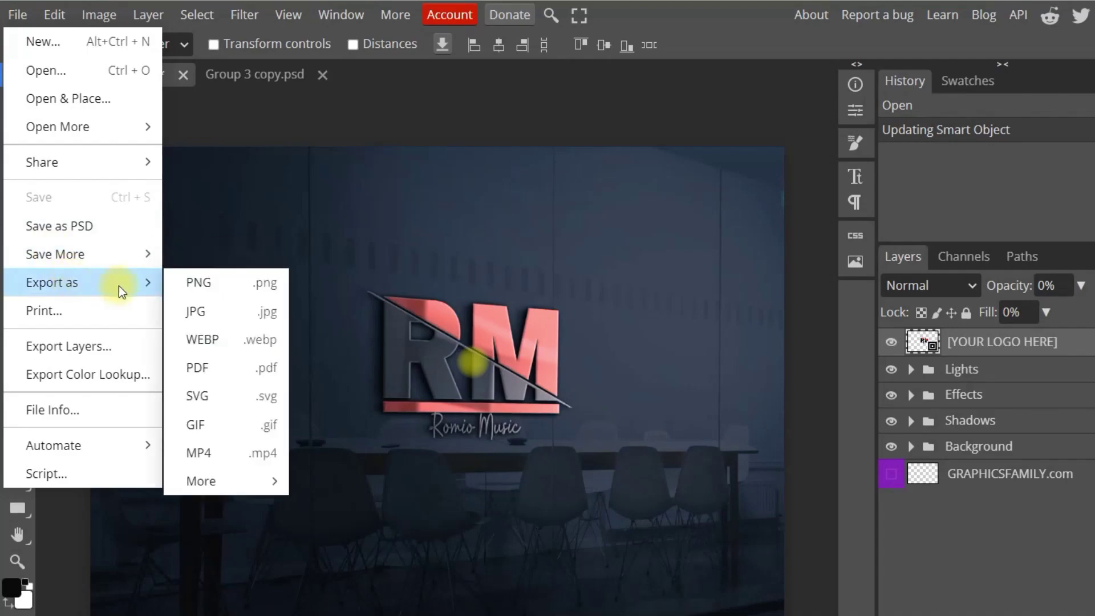
click(207, 284)
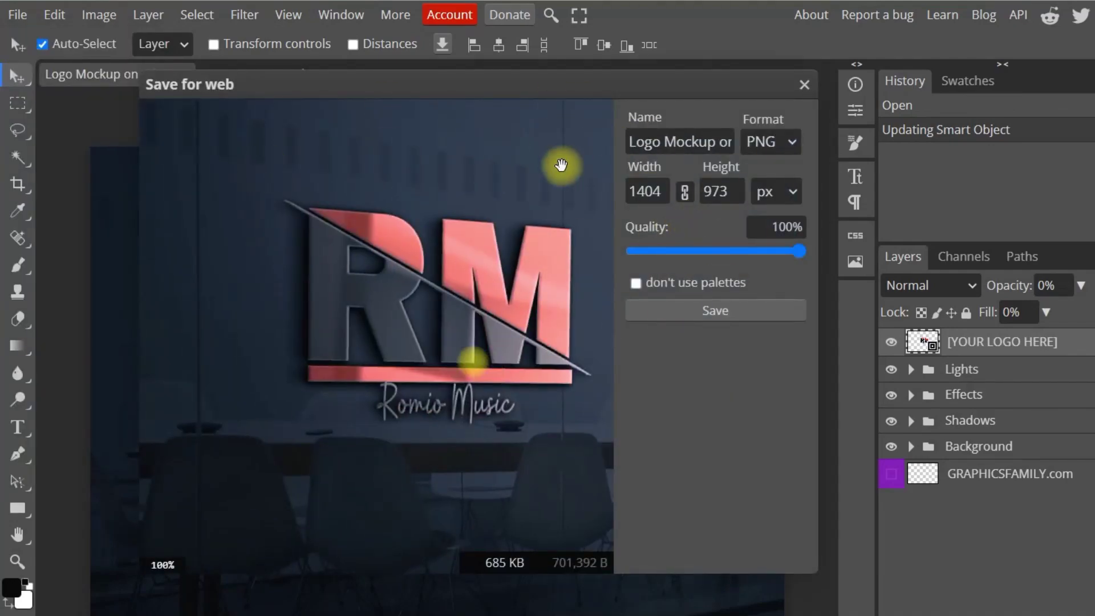
click(707, 311)
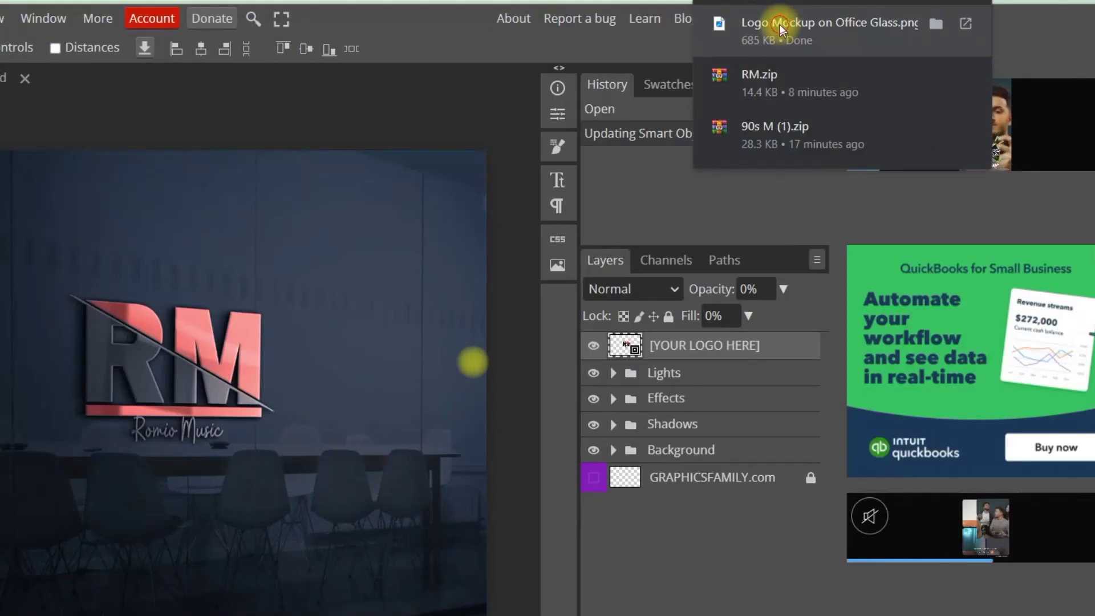
click(779, 25)
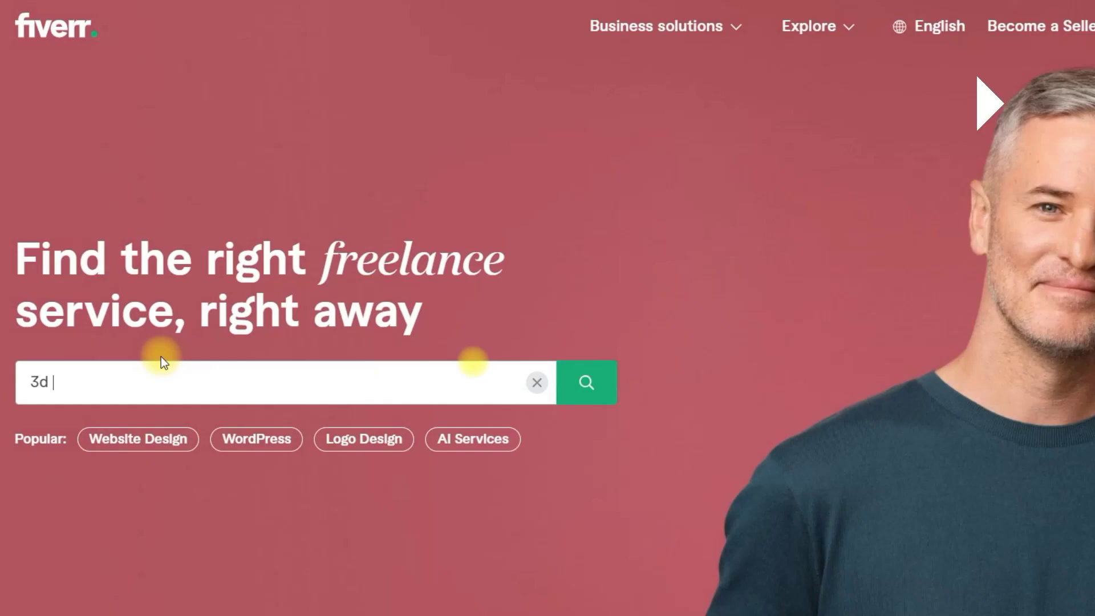
Search Fiverr for 3d logo services and look through the listed offers and their prices
text(Logo)
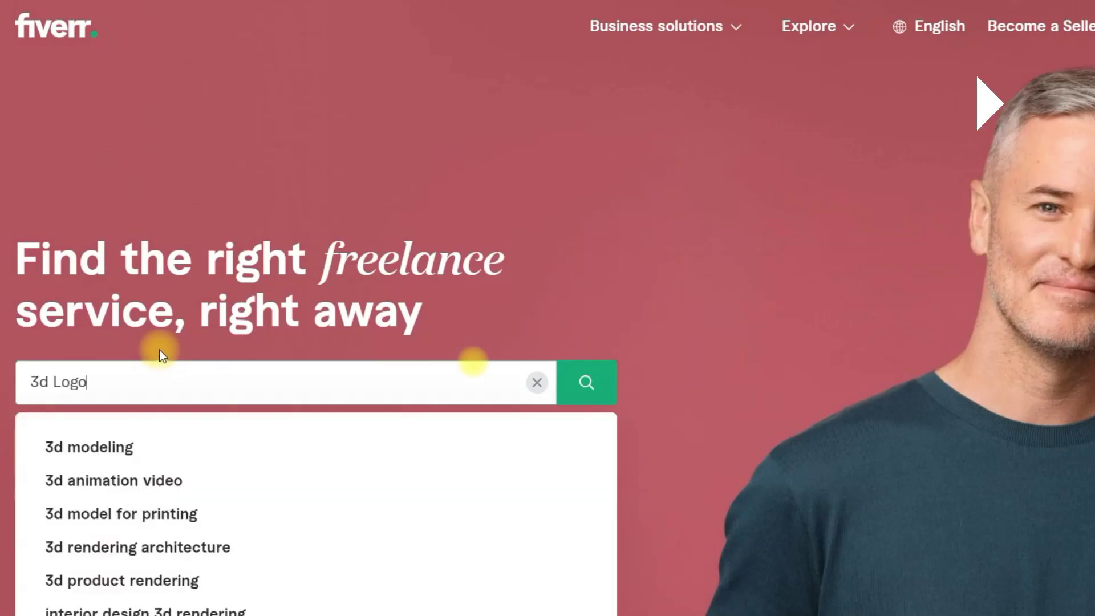
click(94, 456)
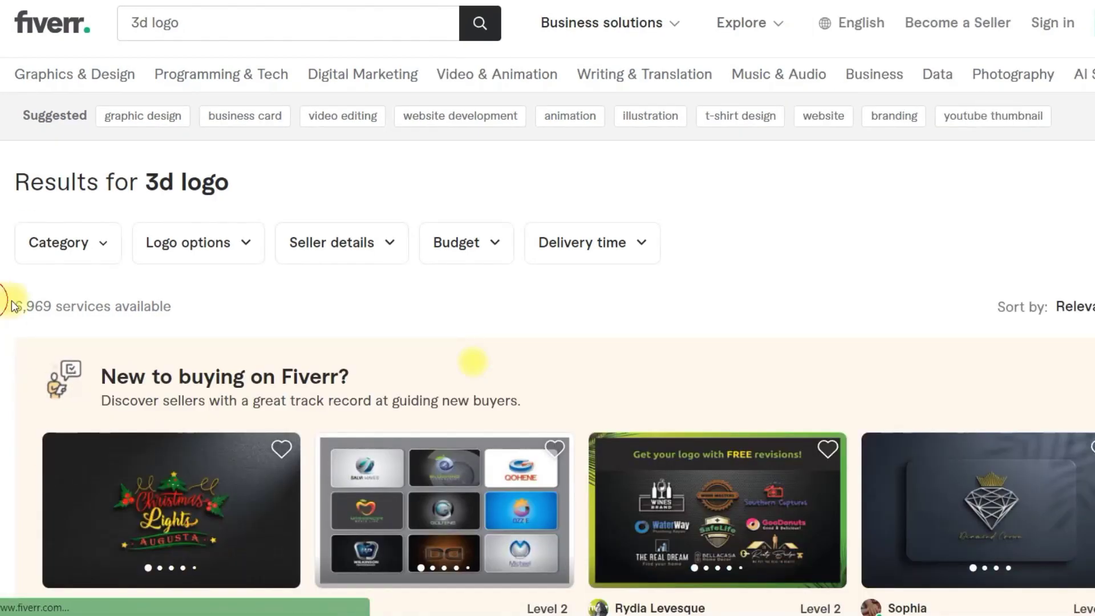
drag(4, 308, 61, 307)
scroll(483, 294, down, 4)
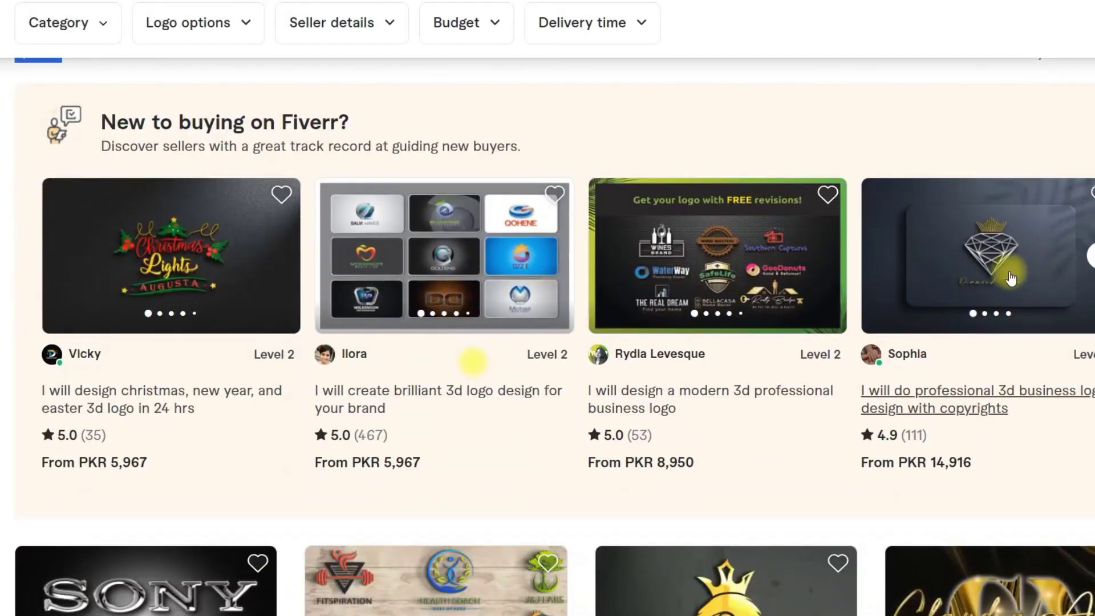
scroll(684, 319, down, 4)
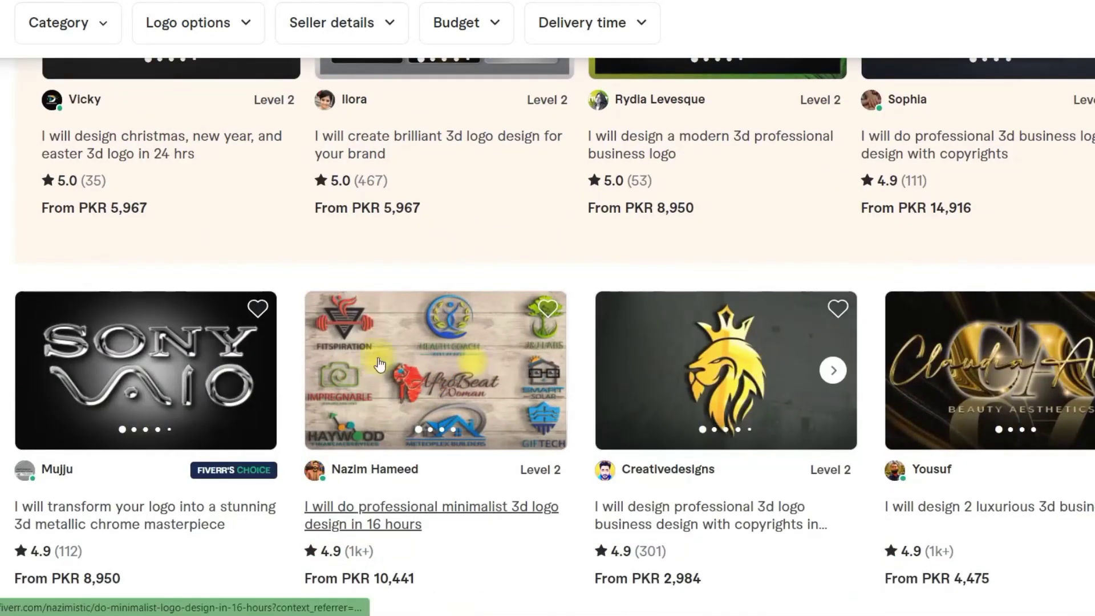
Open the 3D minimalist business logo offer showing The Plenty Realtors and examine its Basic package price, review count and orders in queue
scroll(273, 335, down, 8)
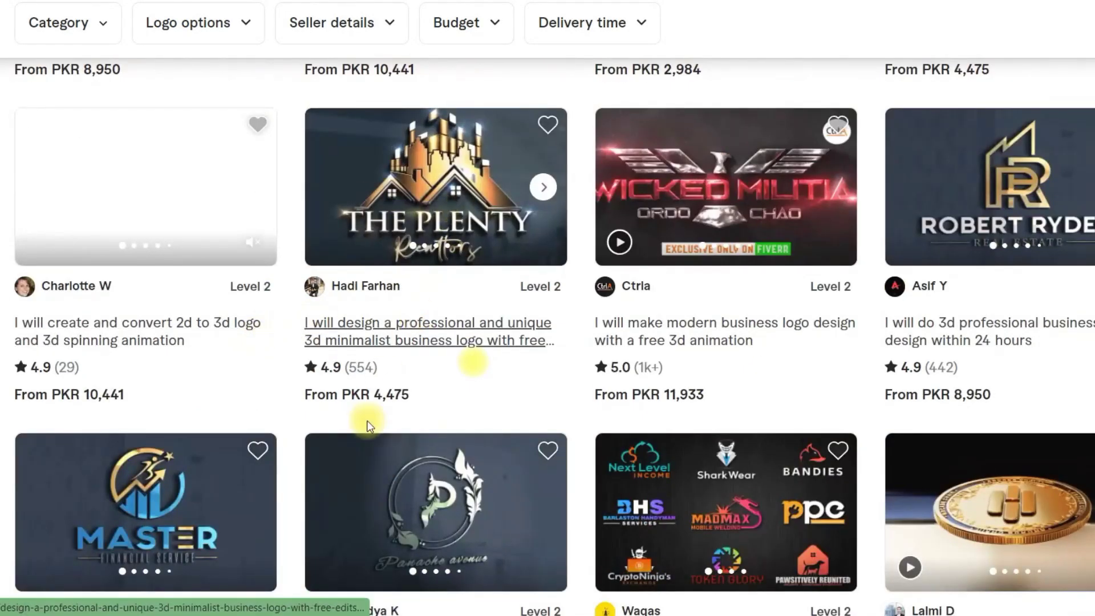
scroll(462, 470, down, 3)
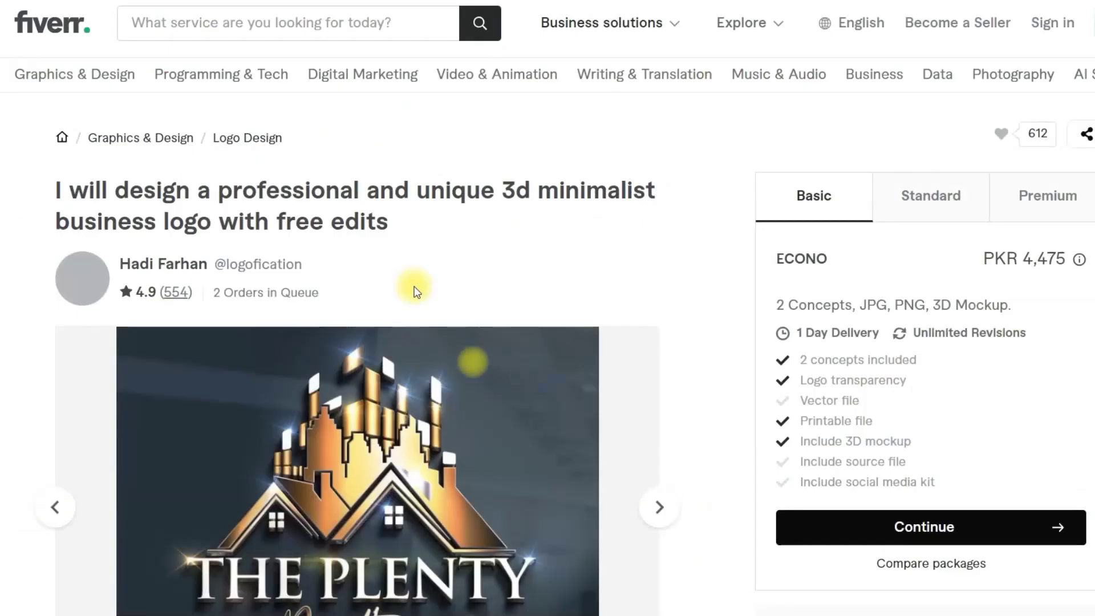
scroll(249, 336, down, 4)
scroll(249, 336, up, 3)
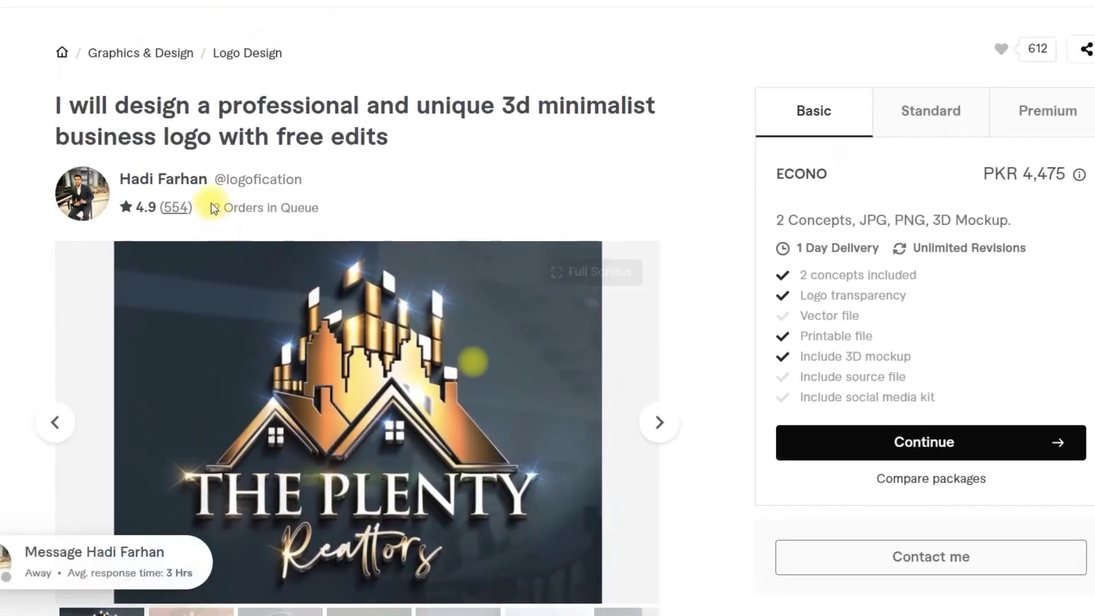
drag(228, 209, 303, 211)
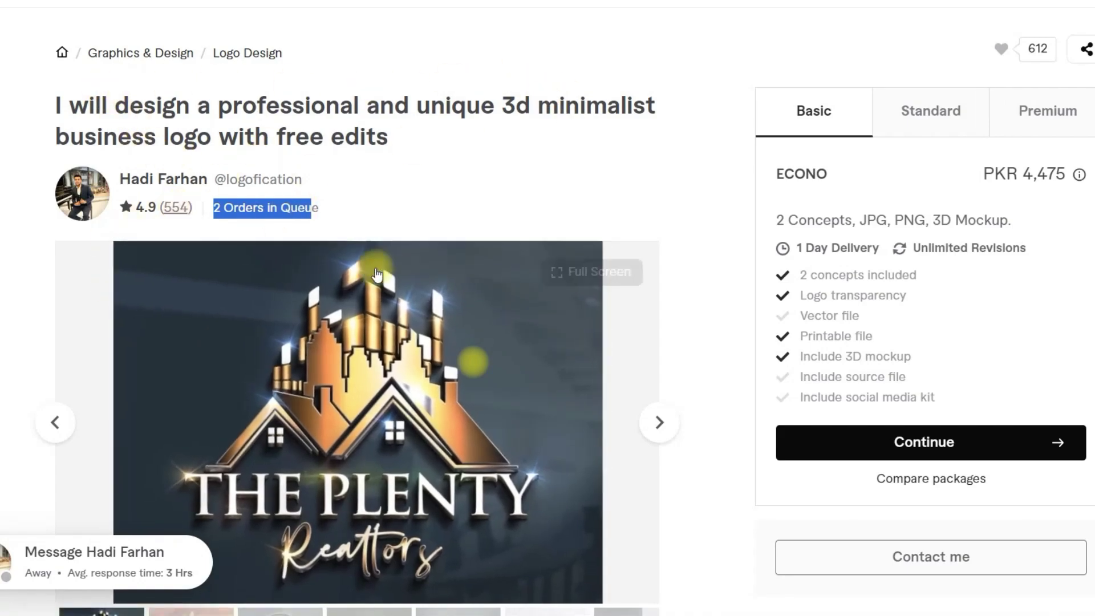
Multiply 554 by 4475 in Calculator to estimate the seller's earnings, and minimize the calculator
key(XF86Calculator)
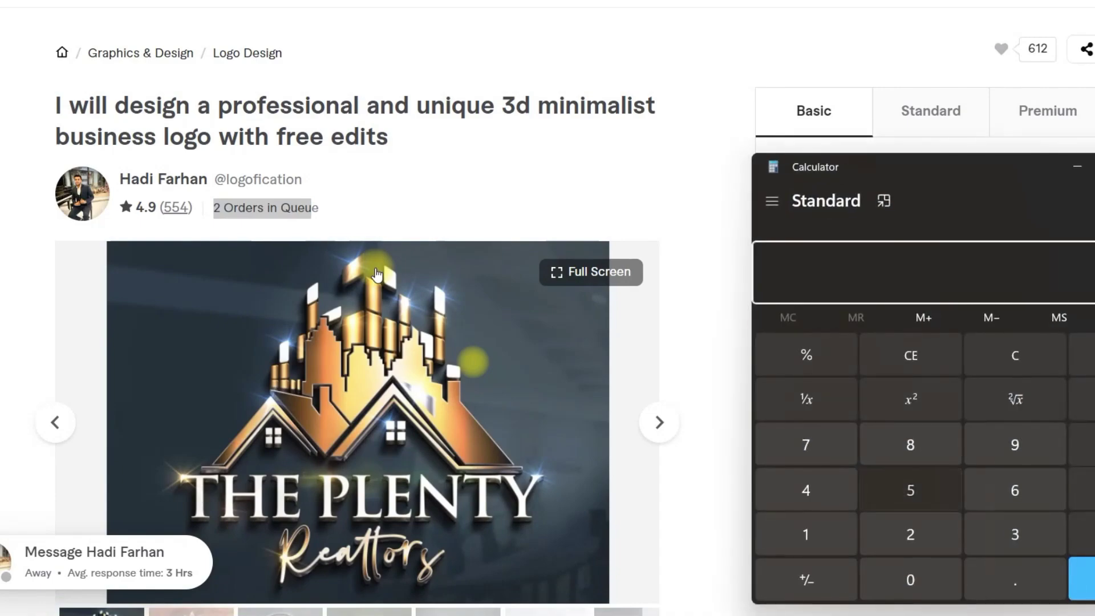
drag(998, 169, 562, 146)
text(554)
key(asterisk)
text(44)
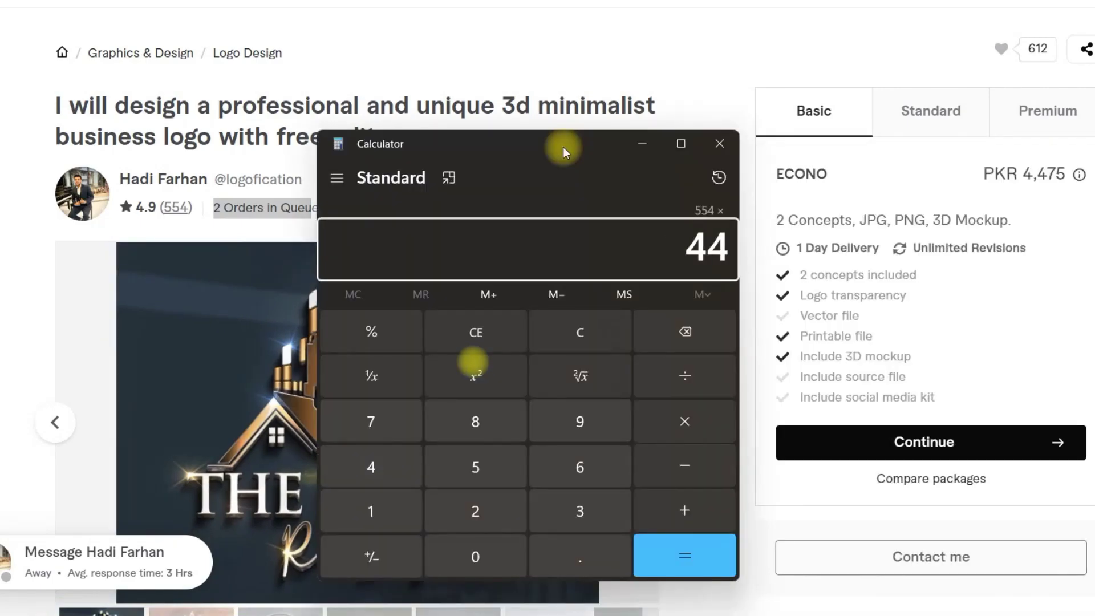
text(75)
key(Return)
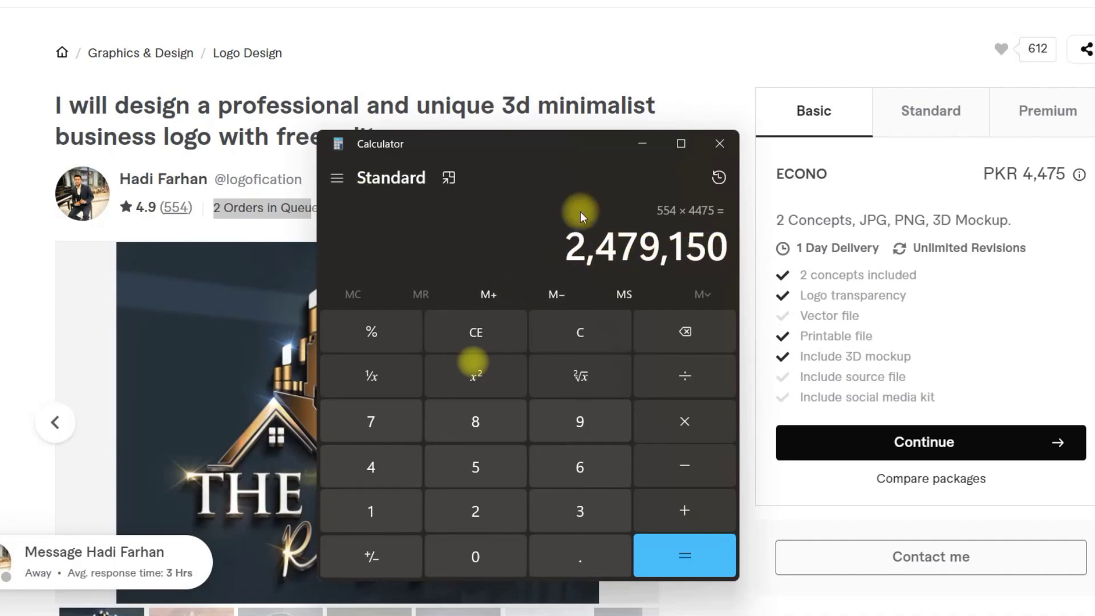
click(641, 142)
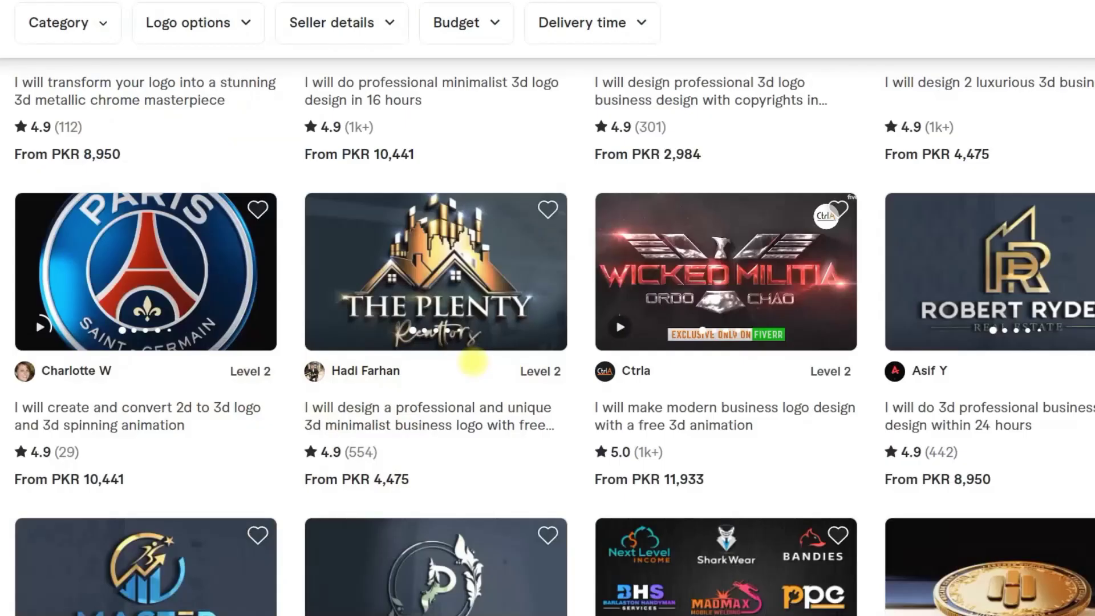
Look through more 3D logo offers in the Fiverr search results, comparing their designs, review counts and starting prices
scroll(265, 294, down, 5)
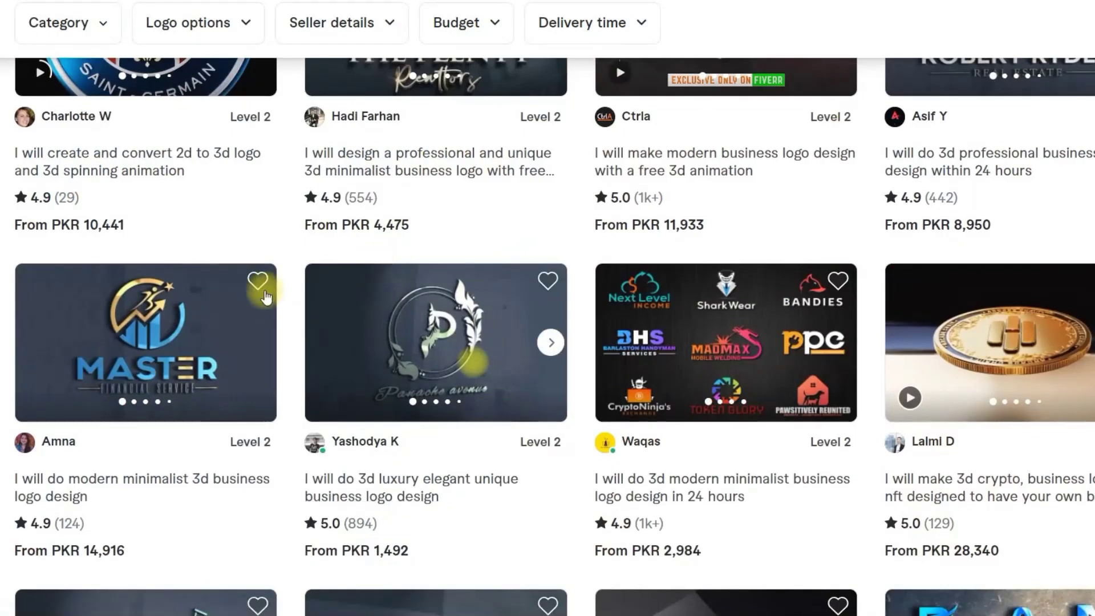
scroll(265, 295, down, 12)
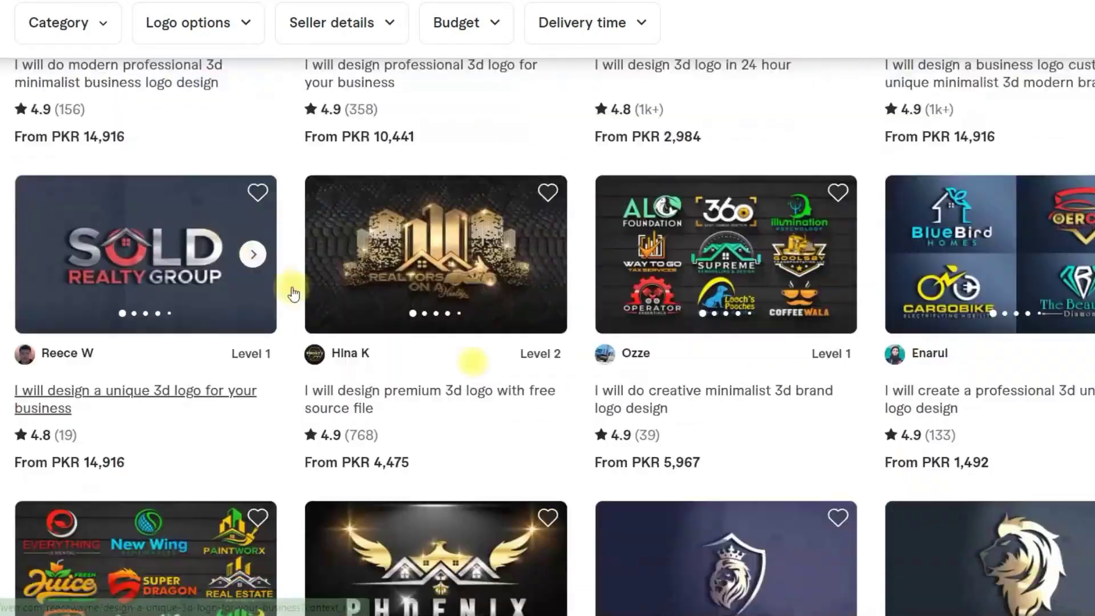